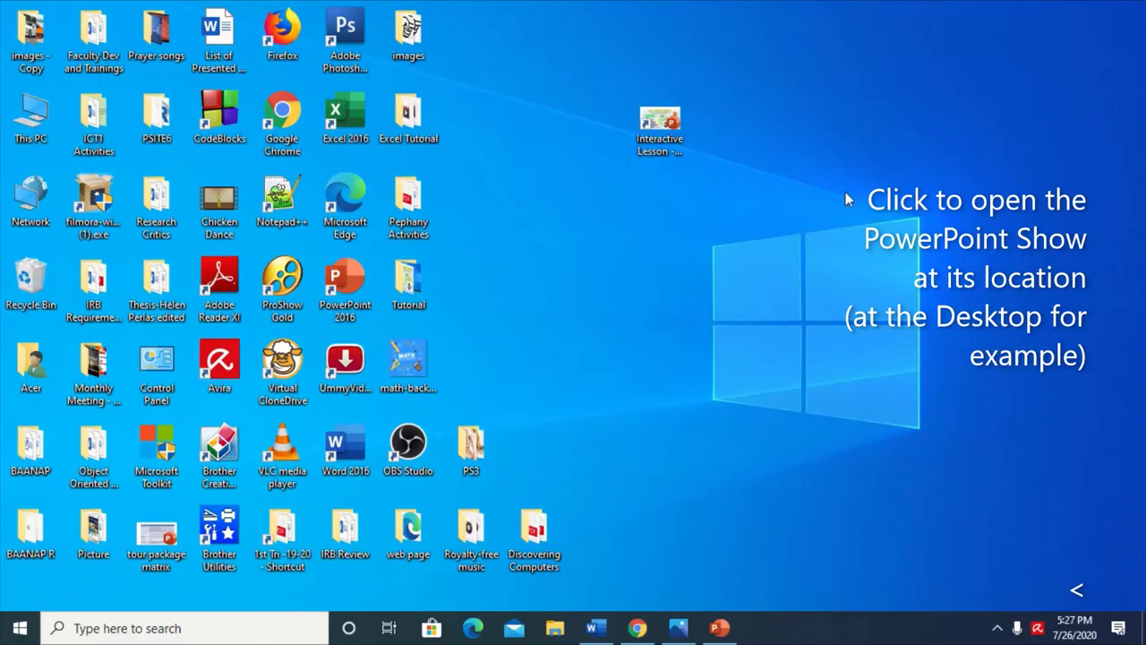
Launch the Interactive Lesson PowerPoint Show from its desktop shortcut.
{"action": "double_click", "coordinate": [661, 141]}
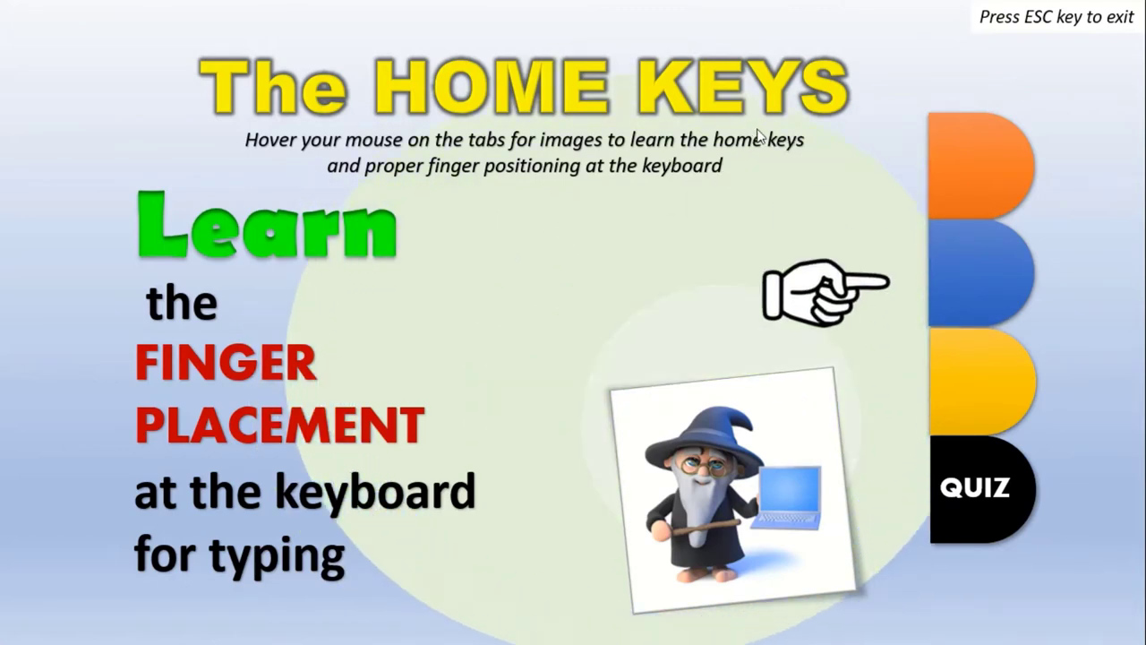
Preview the orange, blue and yellow tab images, then go to the Take a QUIZ slide.
{"action": "mouse_move", "coordinate": [971, 165]}
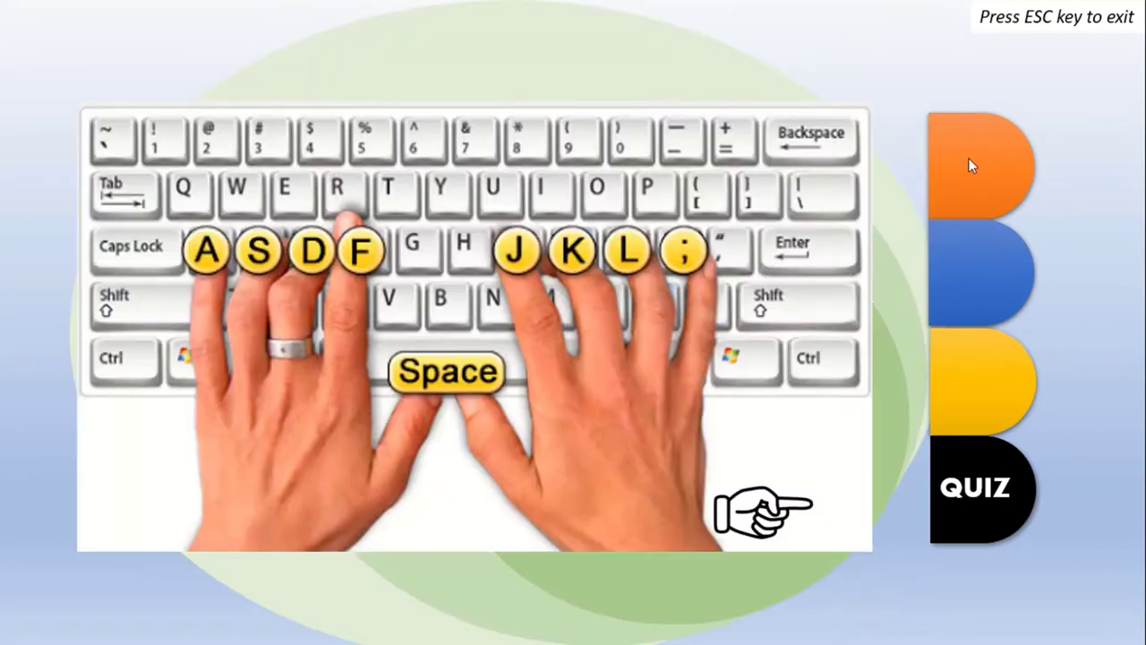
{"action": "mouse_move", "coordinate": [980, 245]}
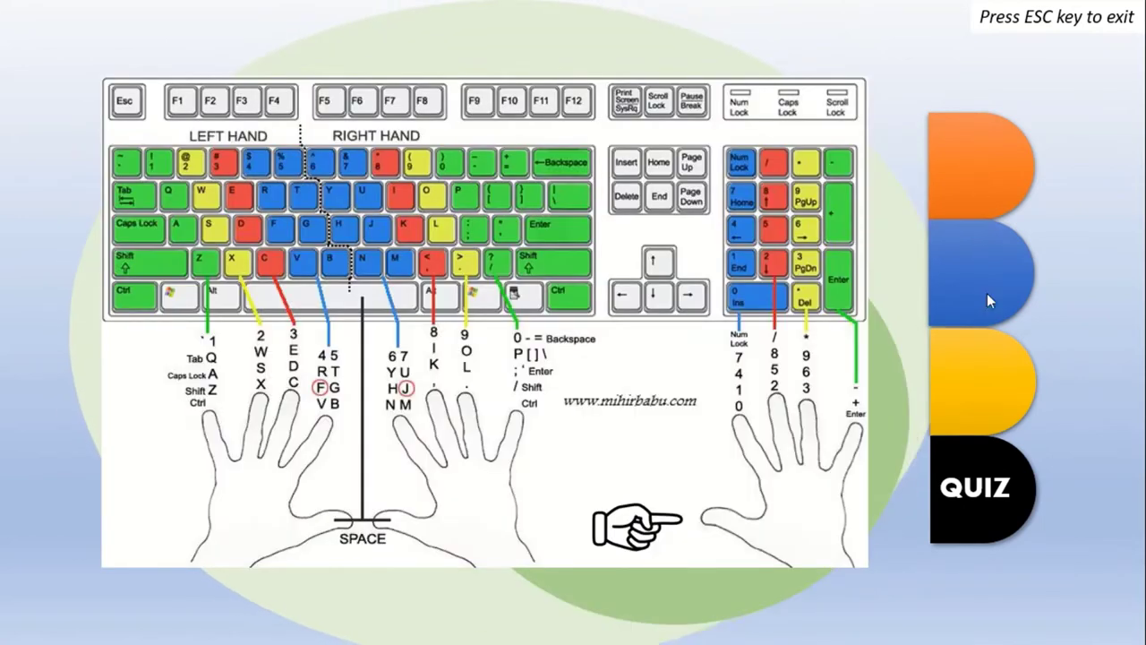
{"action": "mouse_move", "coordinate": [976, 357]}
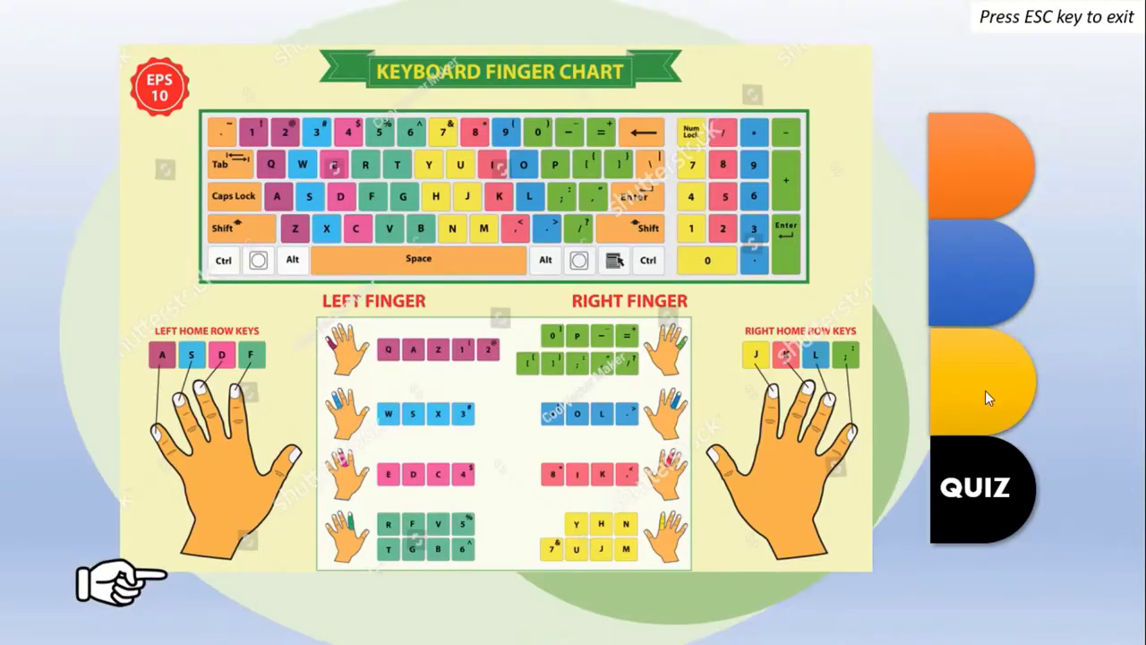
{"action": "left_click", "coordinate": [973, 484]}
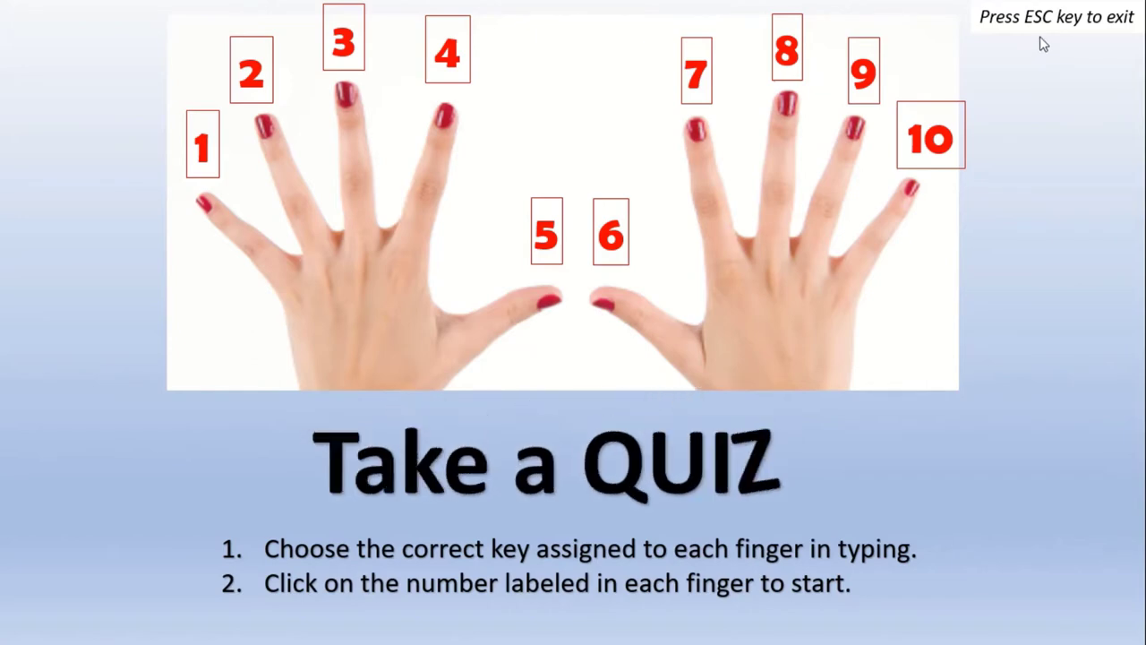
Answer question 1 for finger 1 correctly after two wrong tiles, then return to the quiz slide.
{"action": "left_click", "coordinate": [202, 148]}
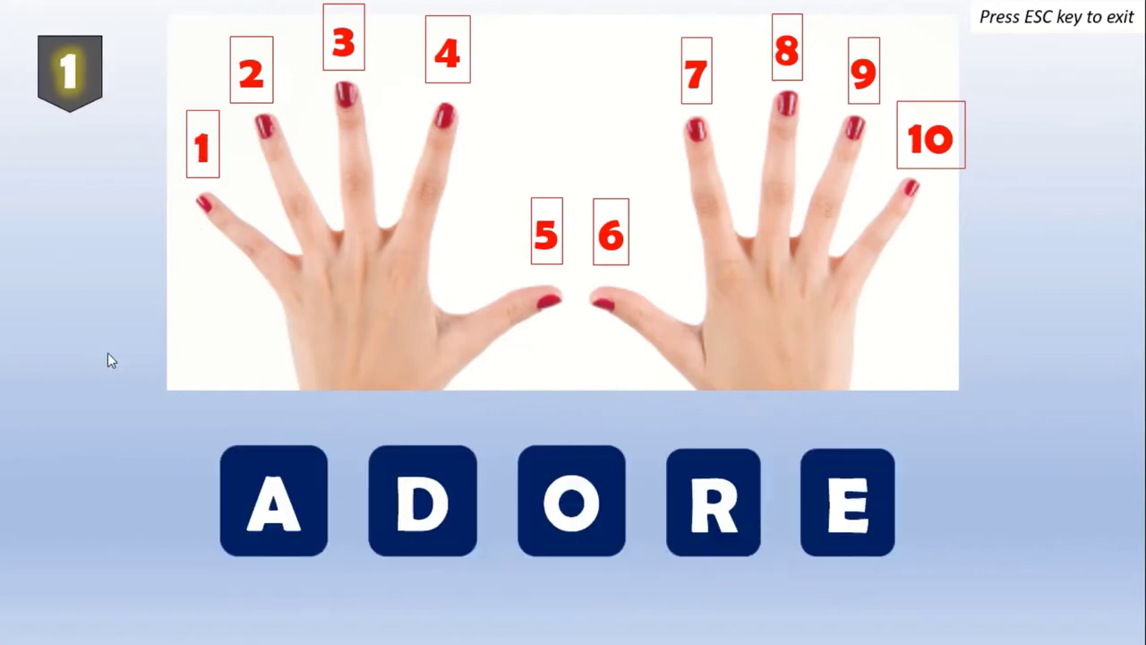
{"action": "left_click", "coordinate": [431, 481]}
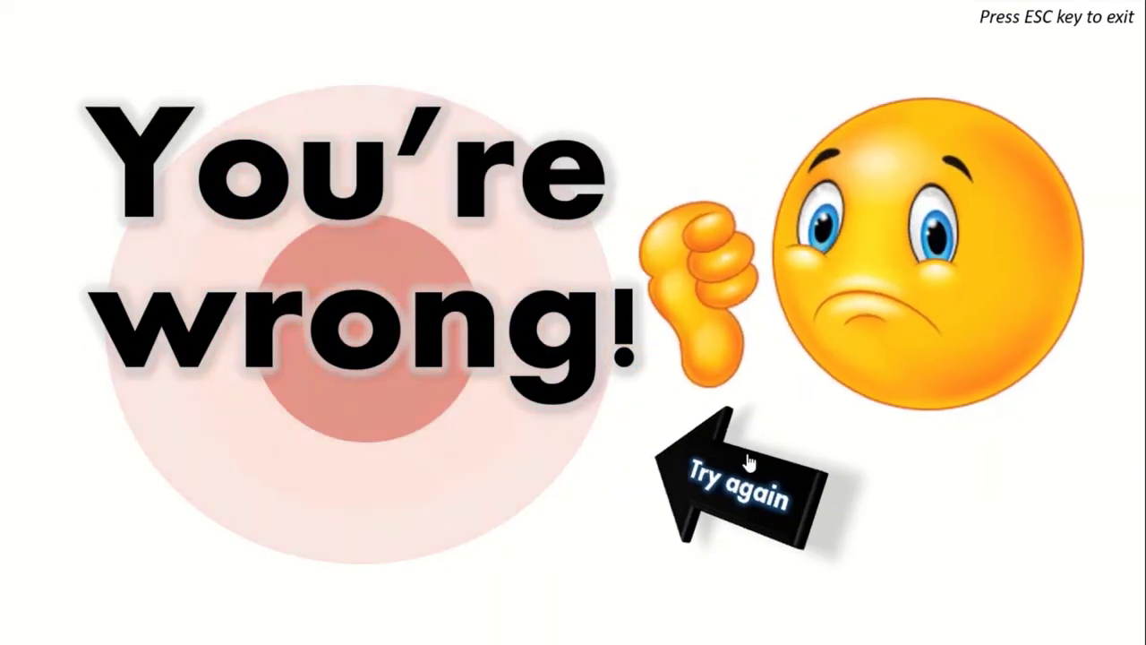
{"action": "left_click", "coordinate": [724, 464]}
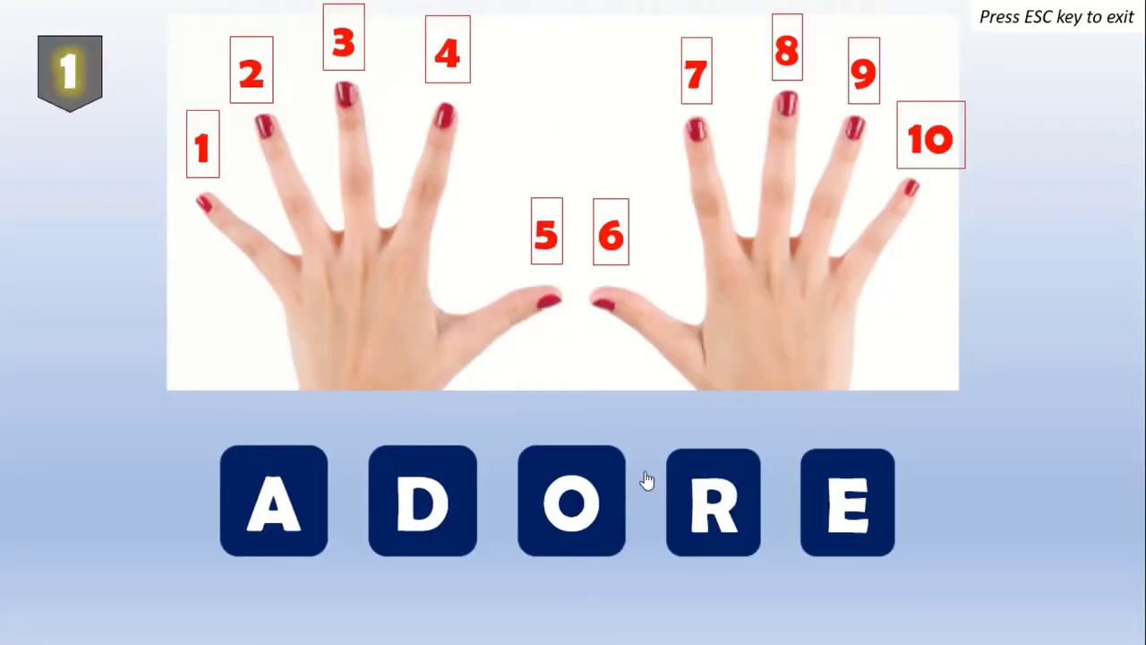
{"action": "left_click", "coordinate": [833, 472]}
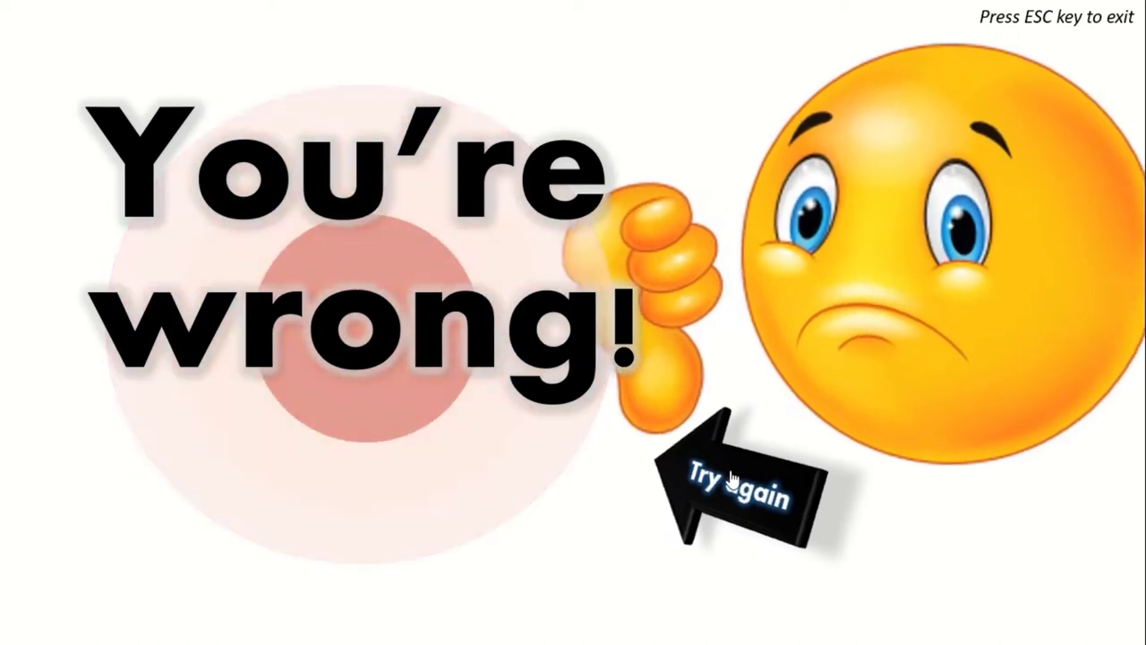
{"action": "left_click", "coordinate": [706, 476]}
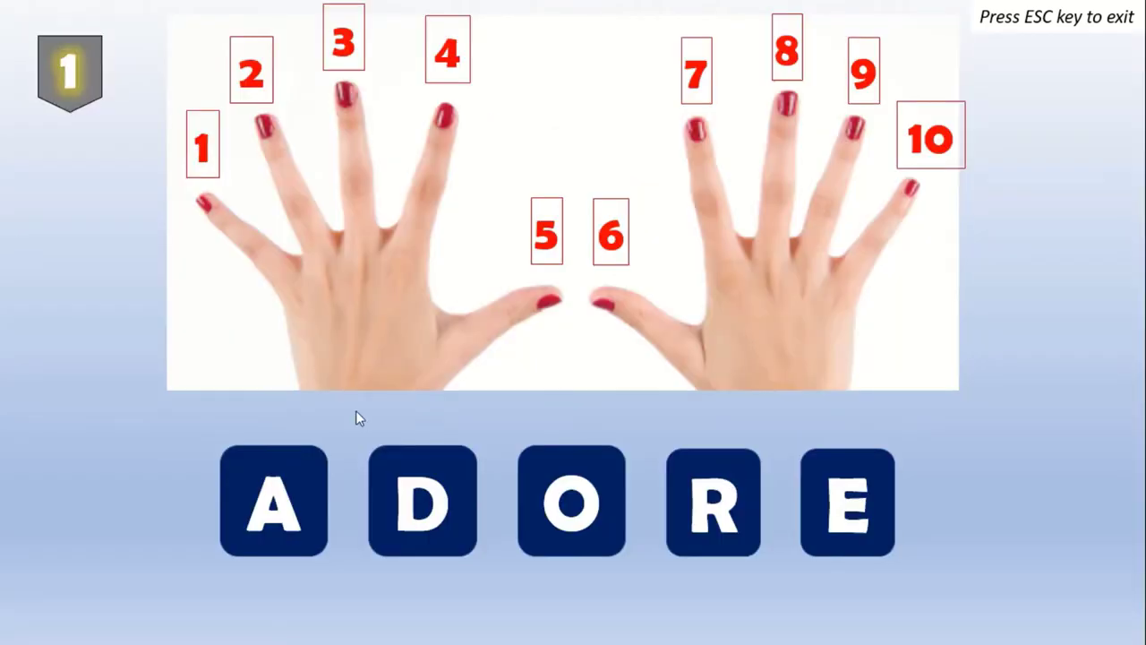
{"action": "left_click", "coordinate": [285, 479]}
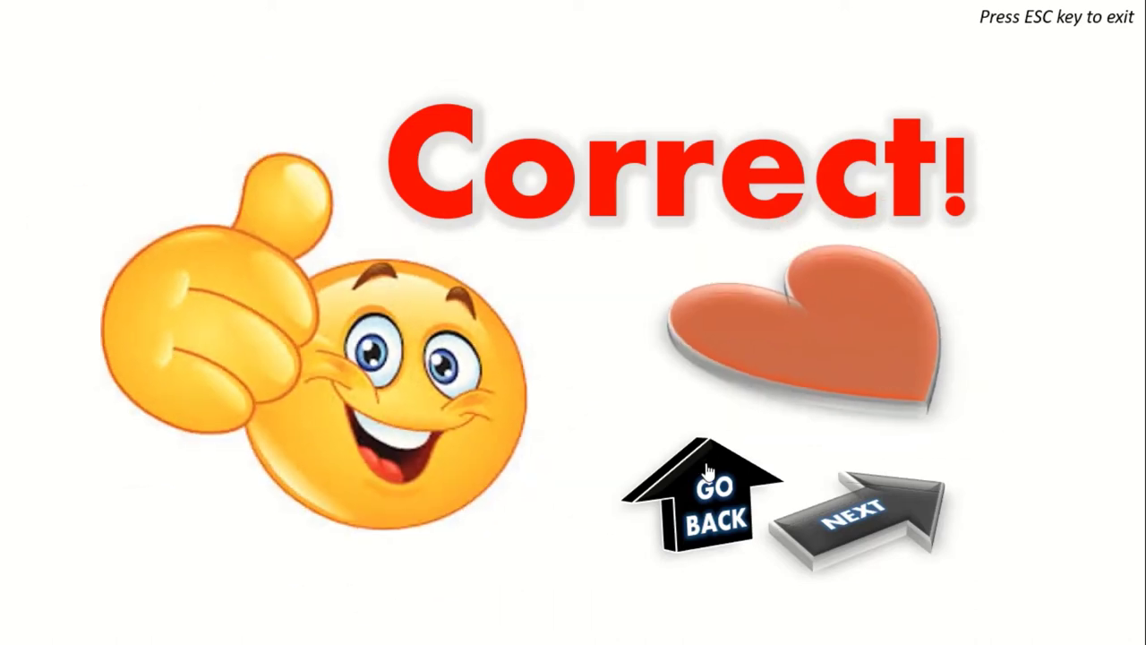
{"action": "left_click", "coordinate": [707, 471]}
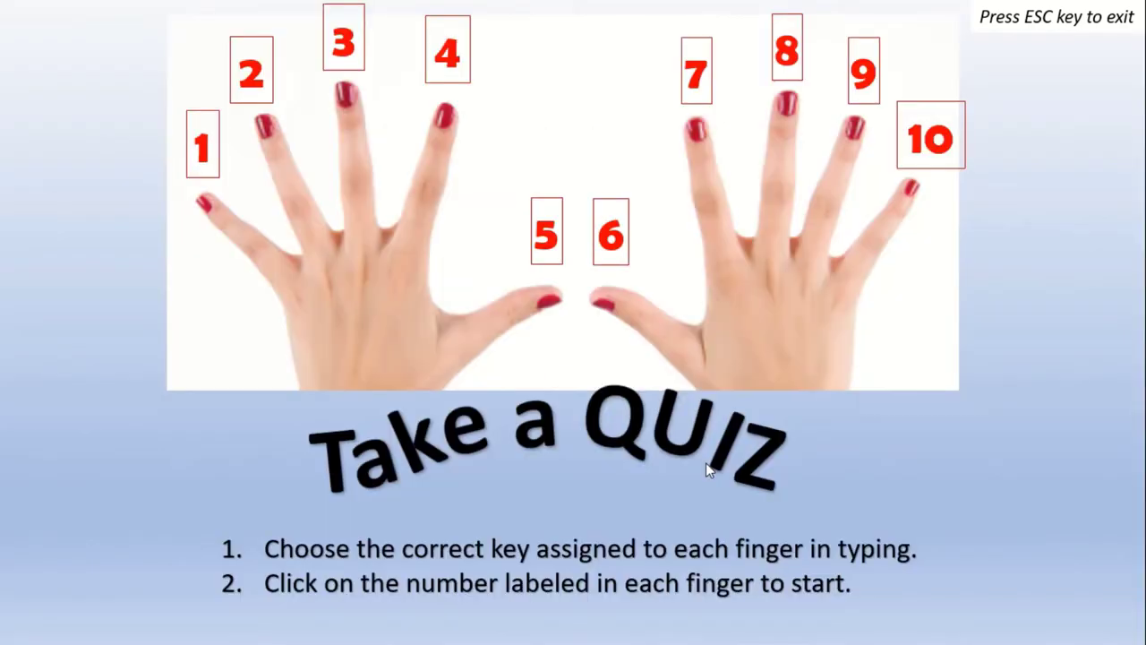
Answer question 2 with the correct S tile after trying the wrong U tile.
{"action": "left_click", "coordinate": [254, 59]}
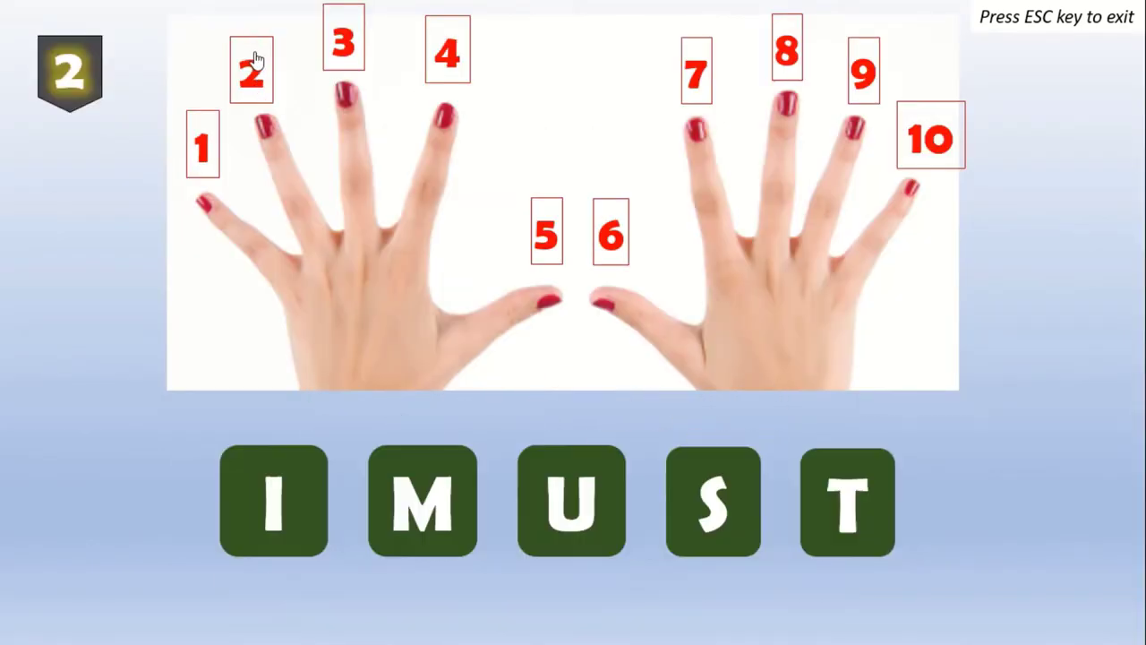
{"action": "left_click", "coordinate": [591, 452]}
{"action": "left_click", "coordinate": [728, 475]}
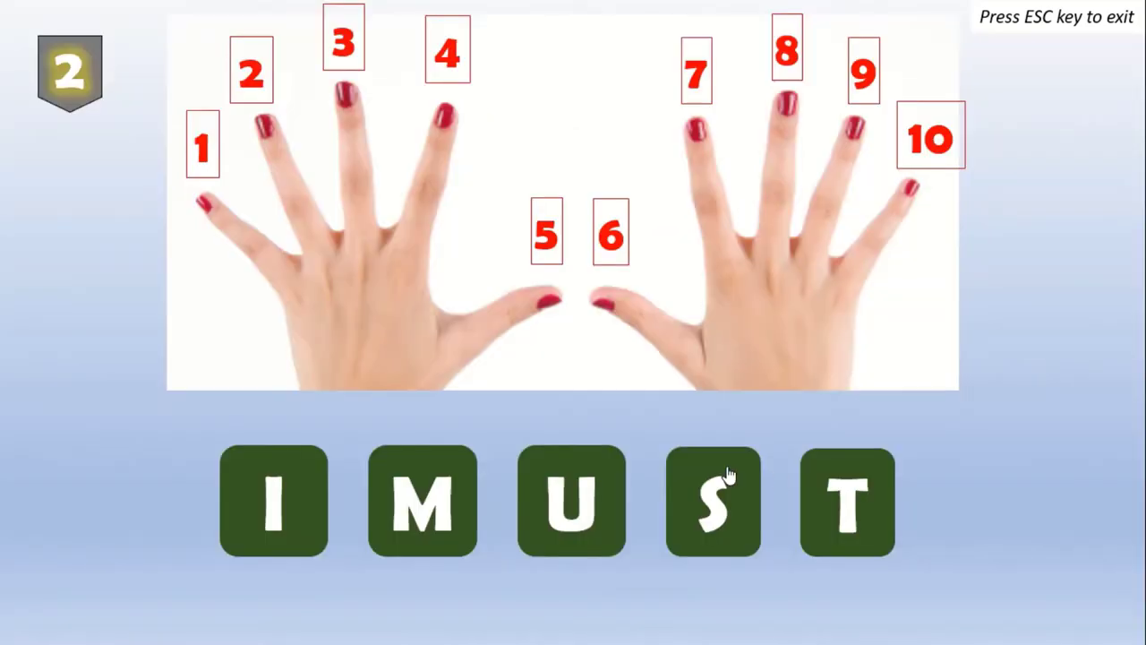
{"action": "left_click", "coordinate": [741, 489]}
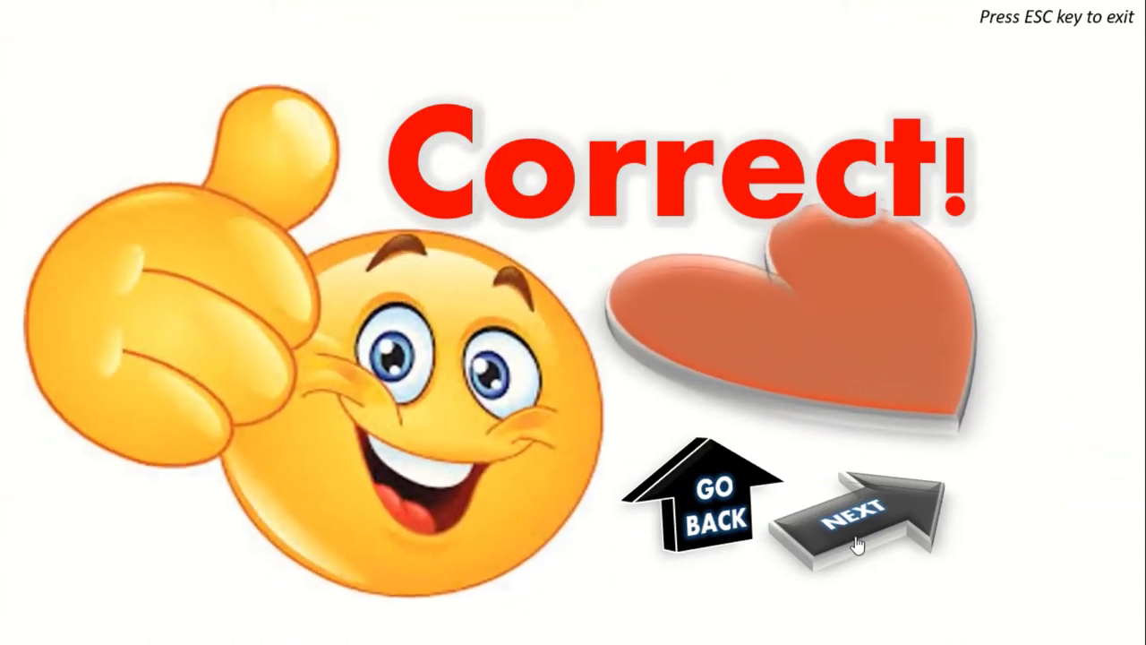
{"action": "left_click", "coordinate": [858, 540]}
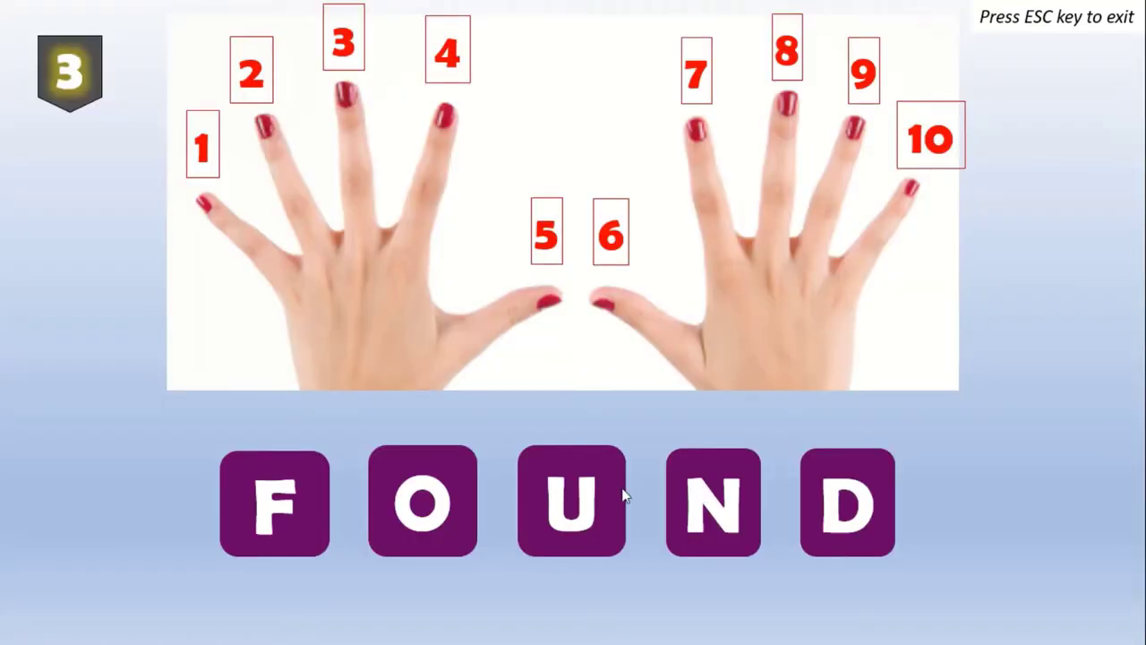
Answer question 3 with the correct D tile after two wrong attempts, including F.
{"action": "left_click", "coordinate": [258, 502]}
{"action": "left_click", "coordinate": [750, 484]}
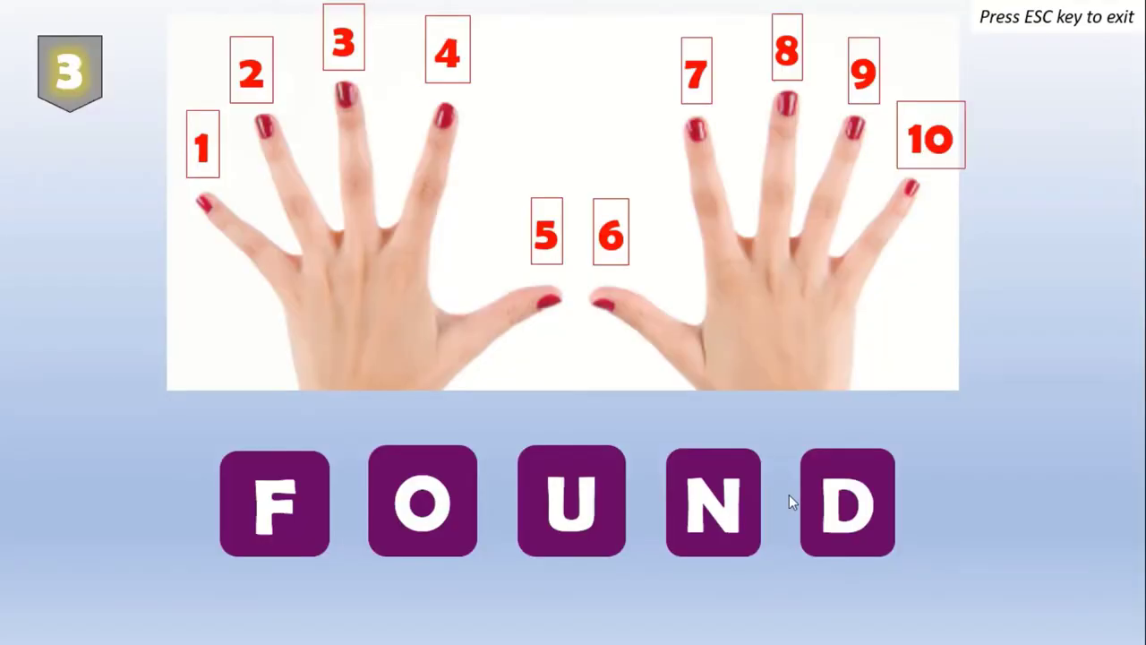
{"action": "left_click", "coordinate": [762, 497]}
{"action": "left_click", "coordinate": [767, 488]}
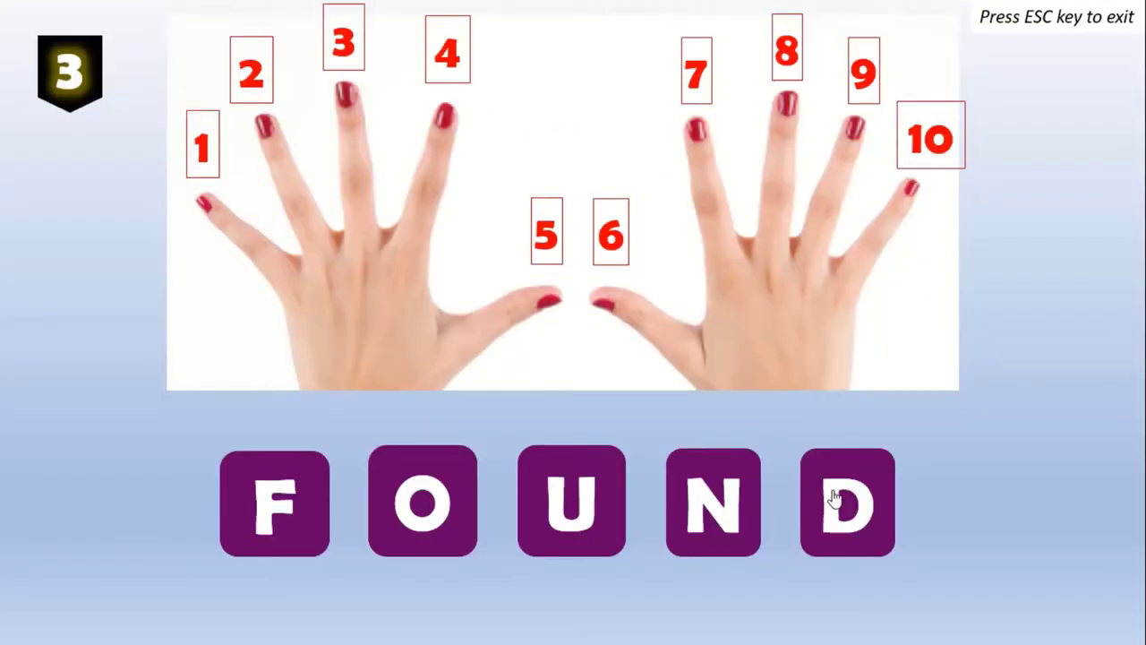
{"action": "left_click", "coordinate": [832, 492]}
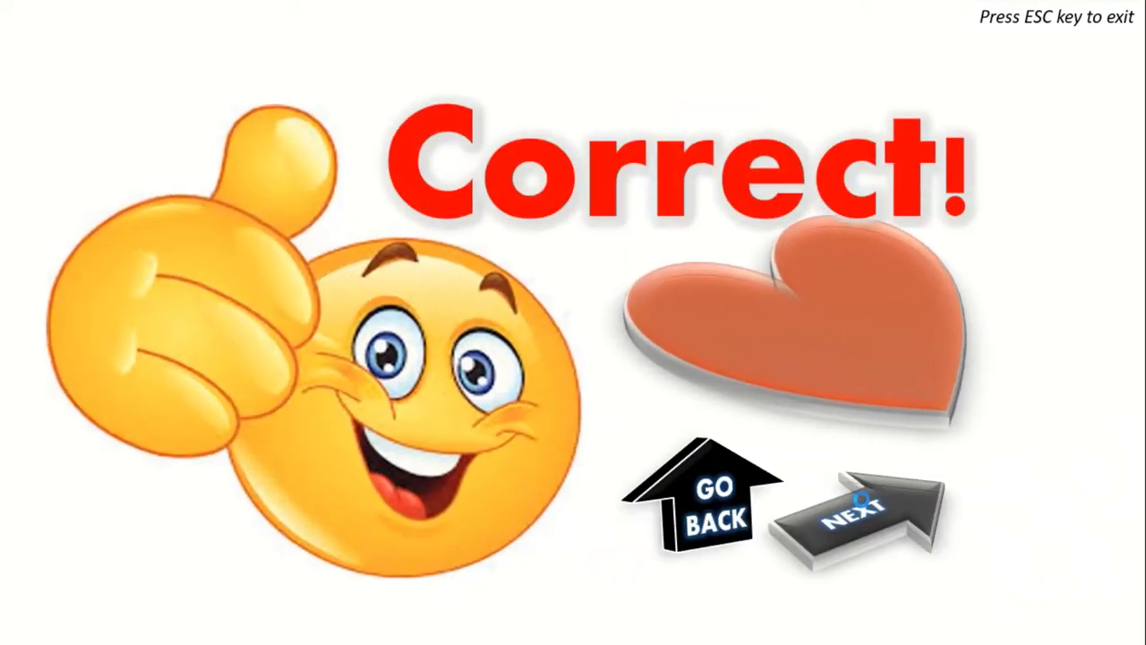
{"action": "left_click", "coordinate": [864, 508]}
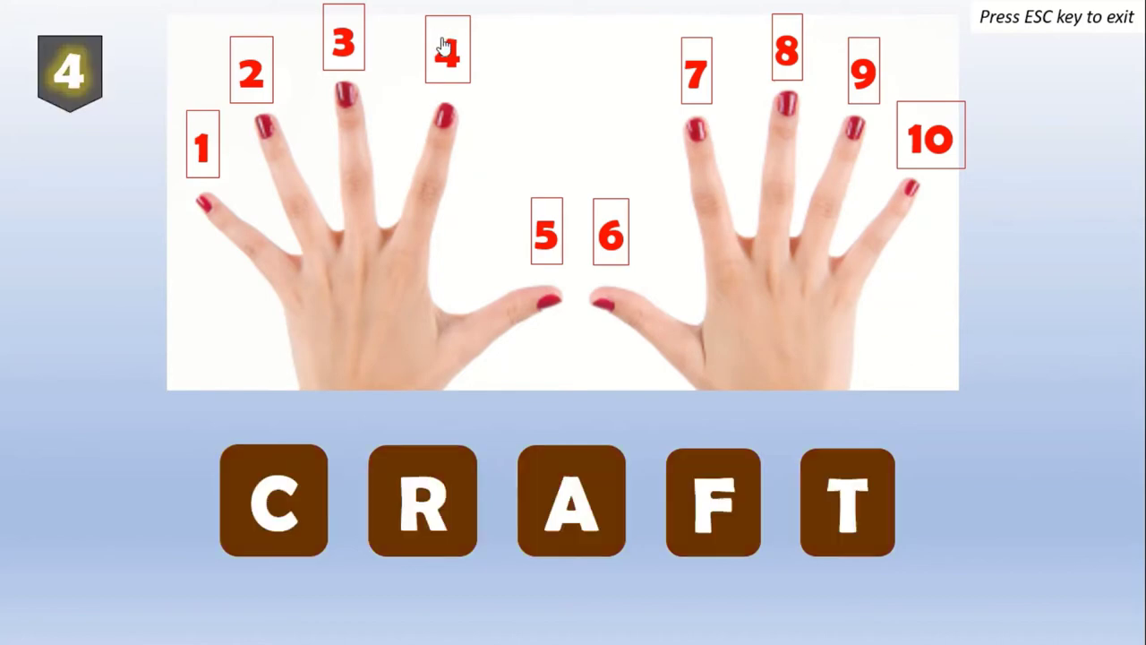
Answer question 4 (CRAFT) with the correct F tile after trying the wrong R.
{"action": "left_click", "coordinate": [431, 465]}
{"action": "left_click", "coordinate": [741, 470]}
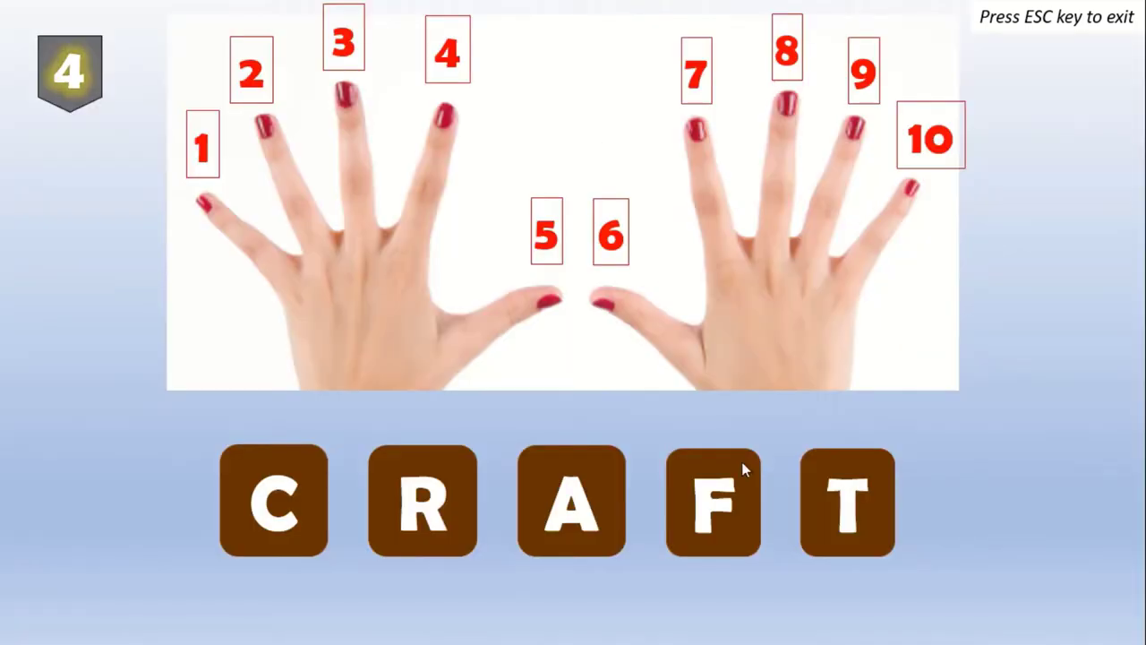
{"action": "left_click", "coordinate": [719, 468]}
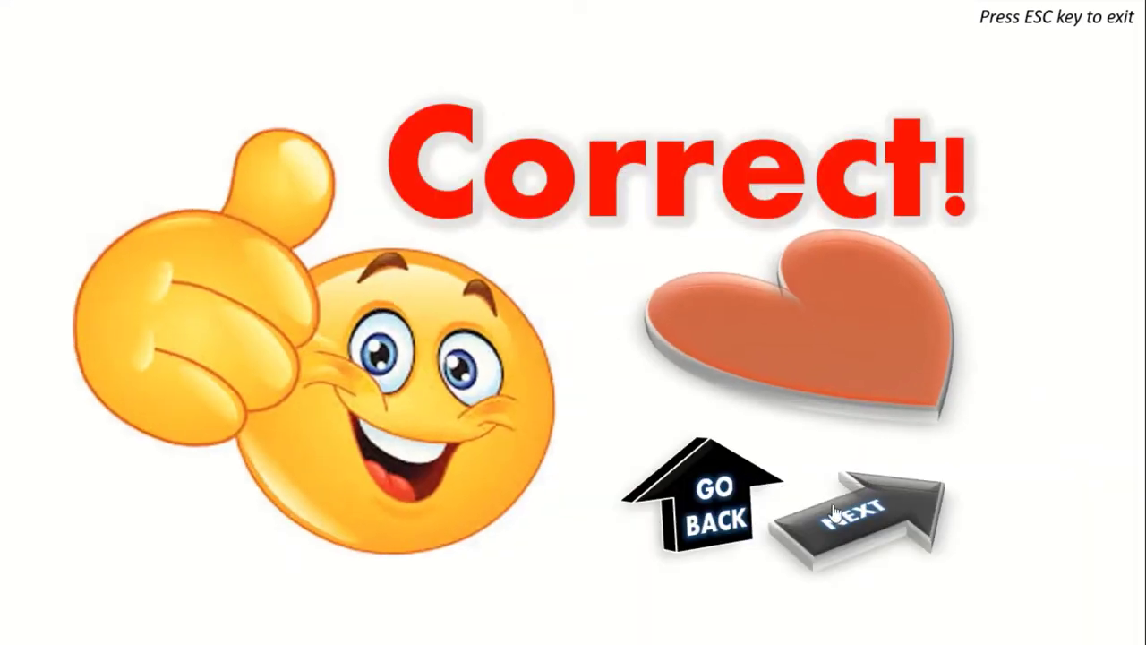
{"action": "left_click", "coordinate": [876, 512]}
Answer question 5 with the correct SPACE tile after wrong S and A attempts.
{"action": "left_click", "coordinate": [277, 473]}
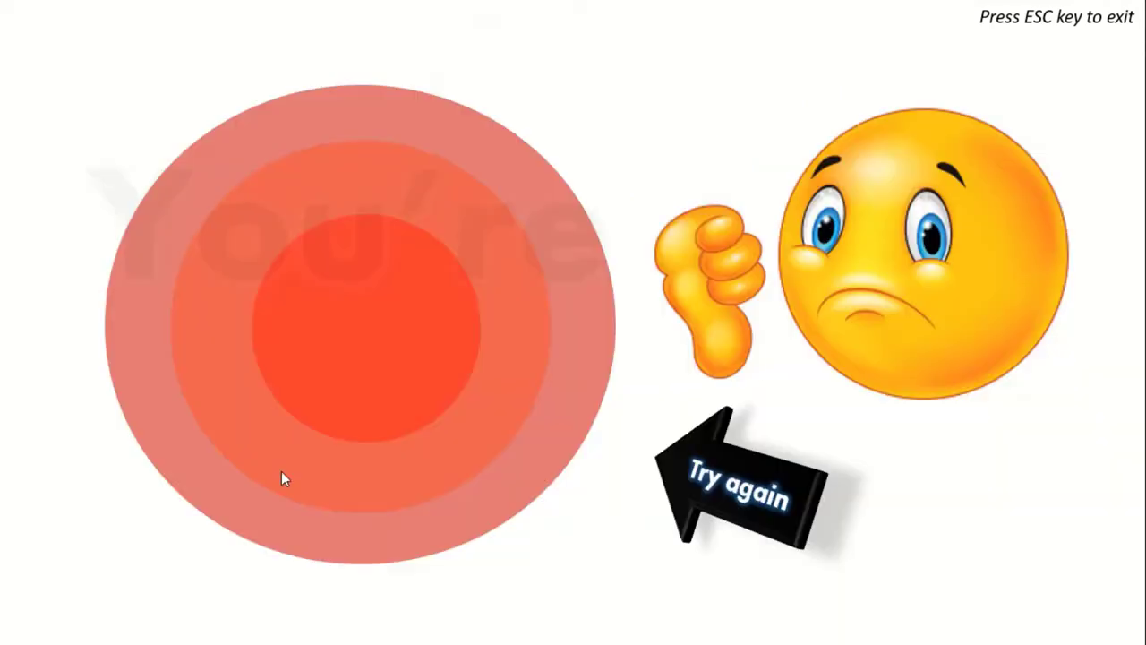
{"action": "left_click", "coordinate": [752, 483]}
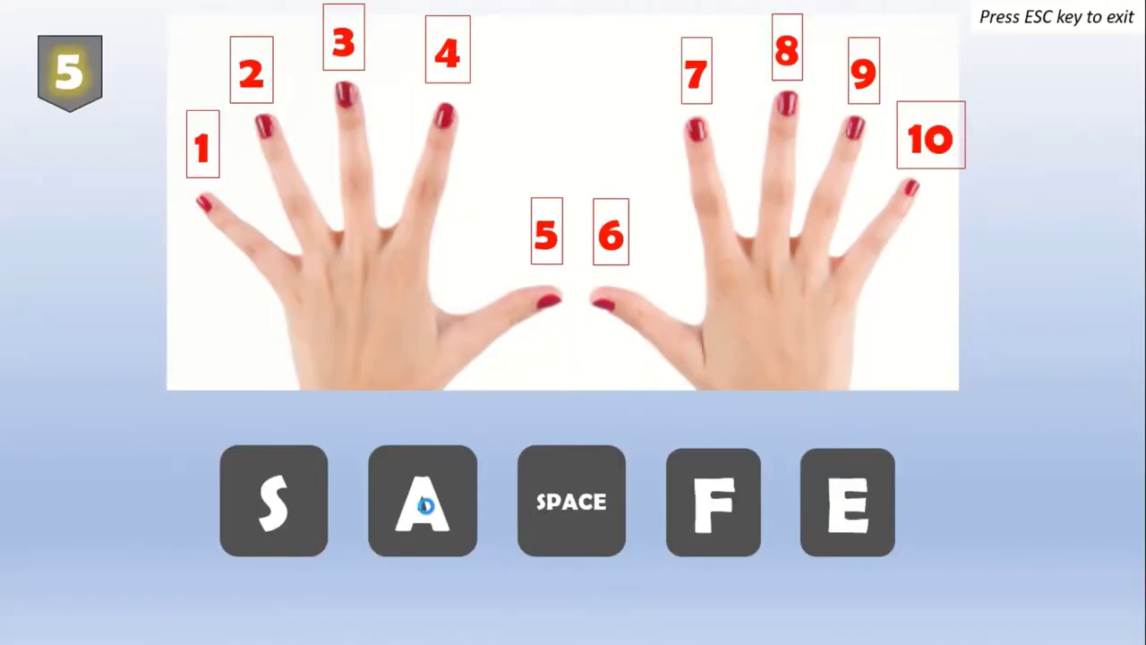
{"action": "left_click", "coordinate": [426, 506]}
{"action": "left_click", "coordinate": [776, 495]}
{"action": "left_click", "coordinate": [591, 506]}
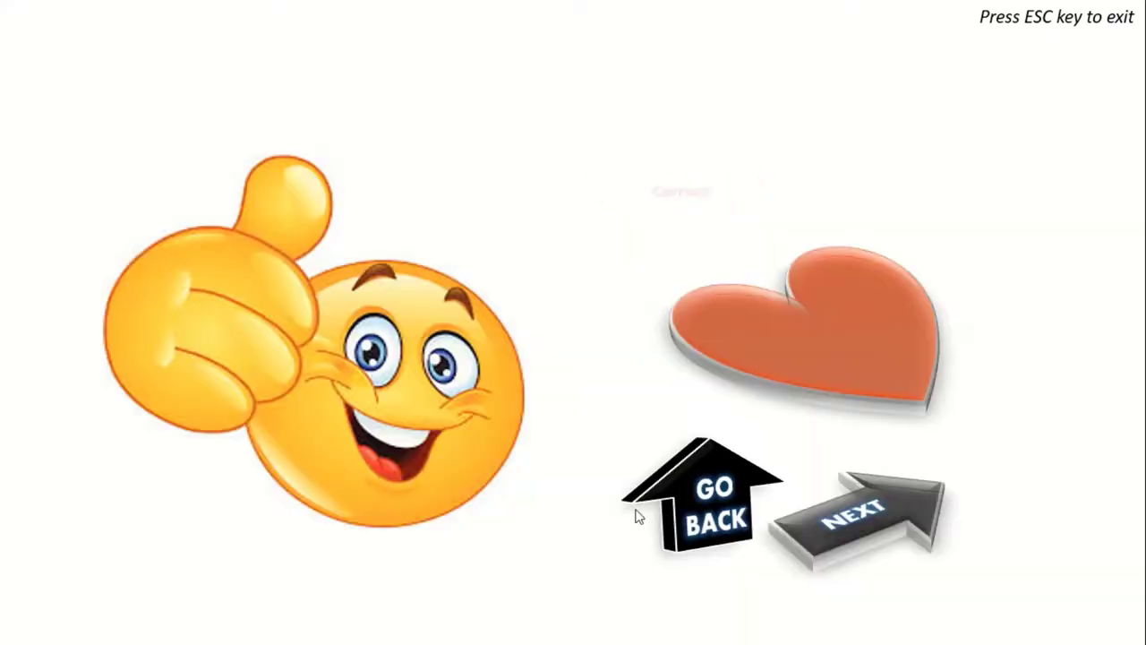
{"action": "left_click", "coordinate": [876, 510]}
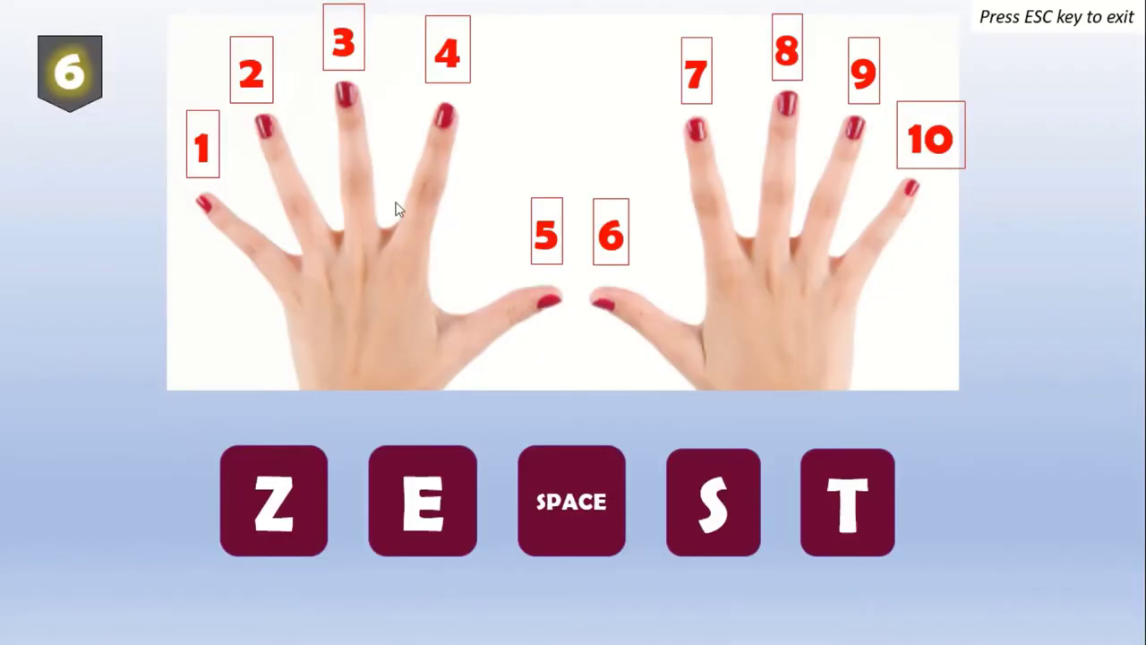
Answer question 6 with SPACE after wrong Z and E, and question 7 with J after A.
{"action": "left_click", "coordinate": [273, 512]}
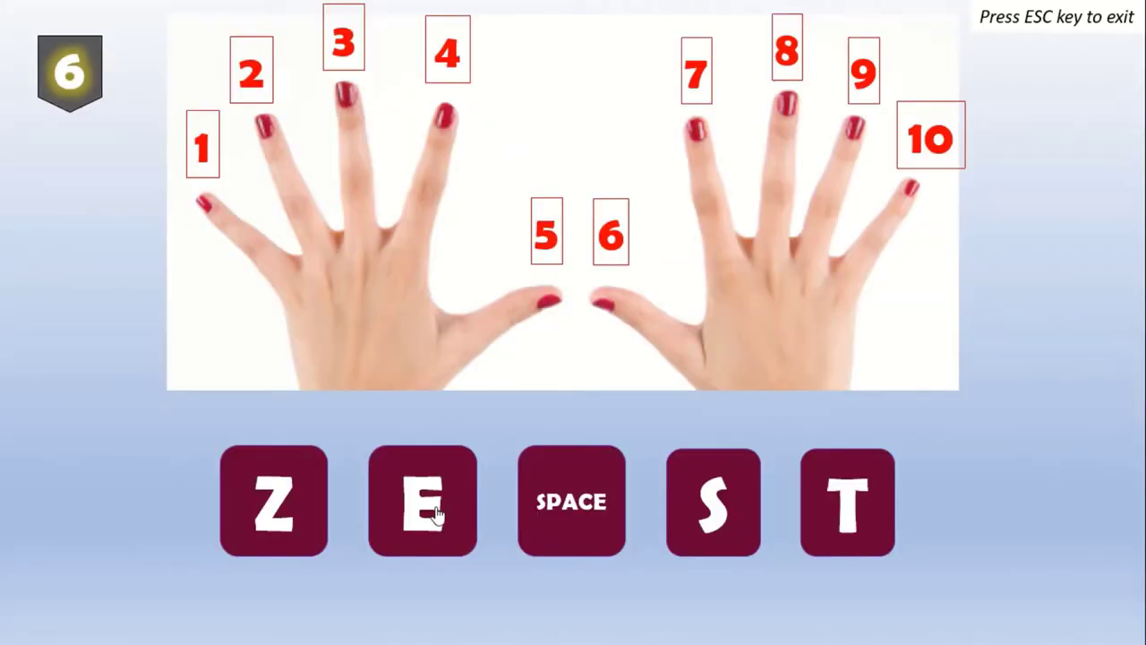
{"action": "left_click", "coordinate": [437, 514]}
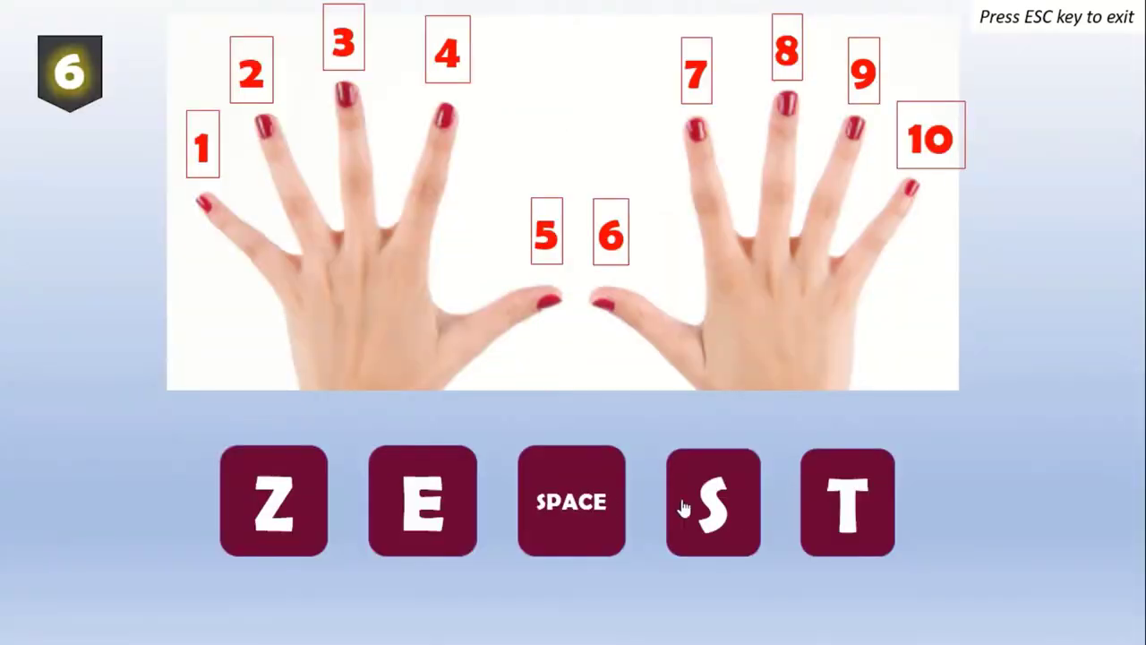
{"action": "left_click", "coordinate": [608, 493]}
{"action": "left_click", "coordinate": [848, 513]}
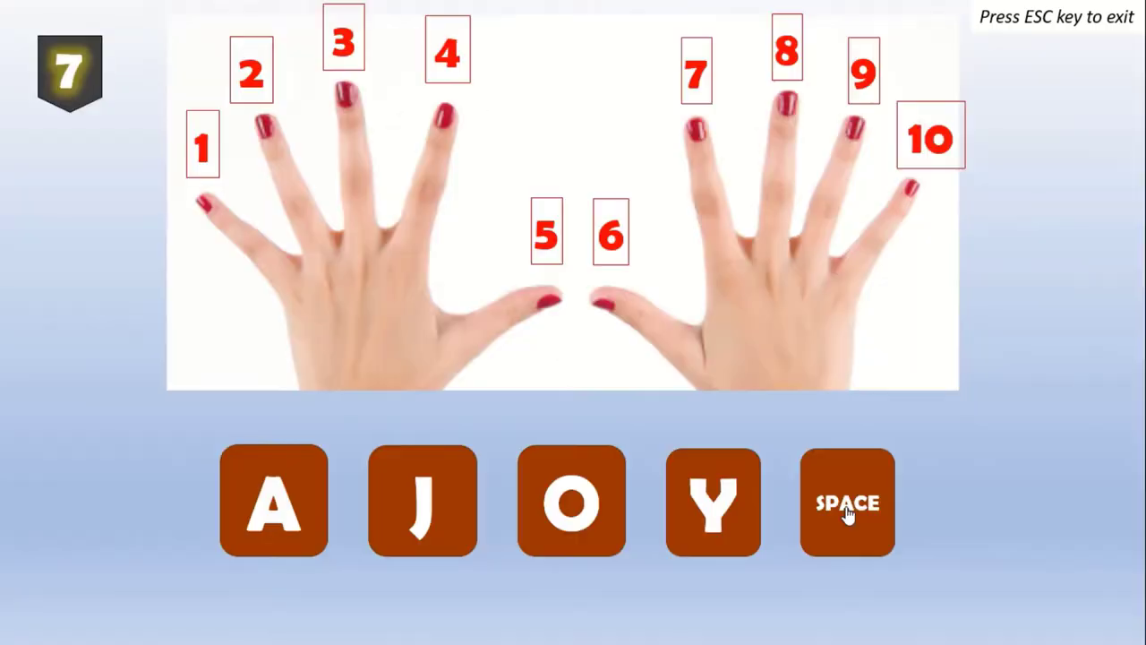
{"action": "left_click", "coordinate": [298, 500]}
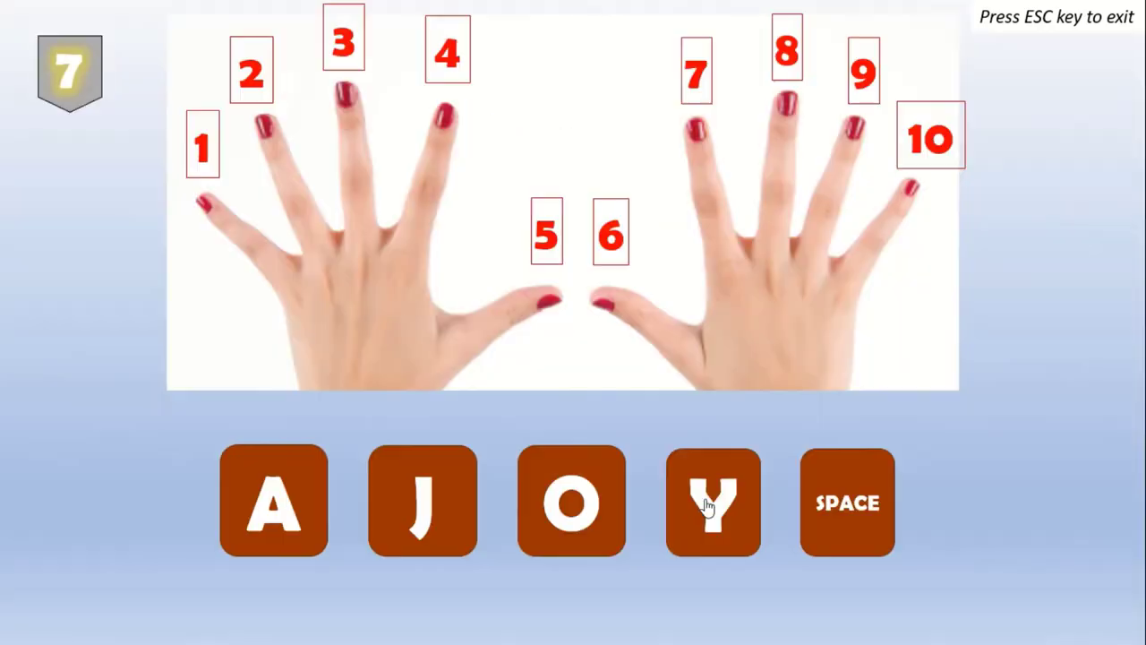
{"action": "left_click", "coordinate": [426, 507]}
{"action": "left_click", "coordinate": [832, 528]}
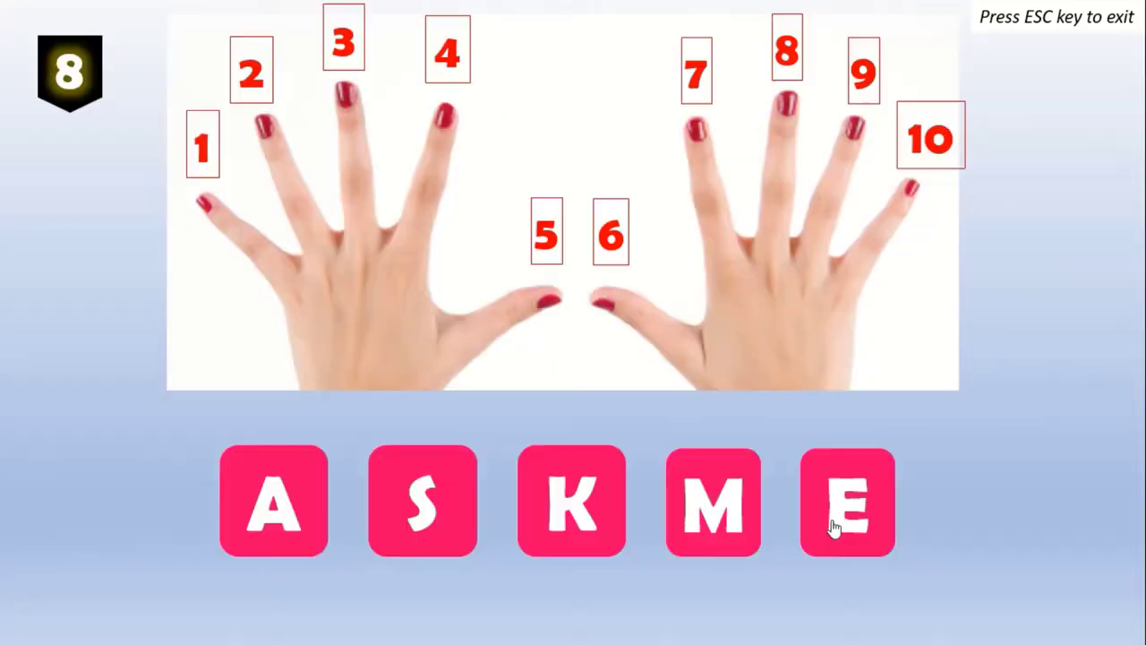
Answer the ASKME question with the correct K after testing wrong answers including A.
{"action": "left_click", "coordinate": [283, 517]}
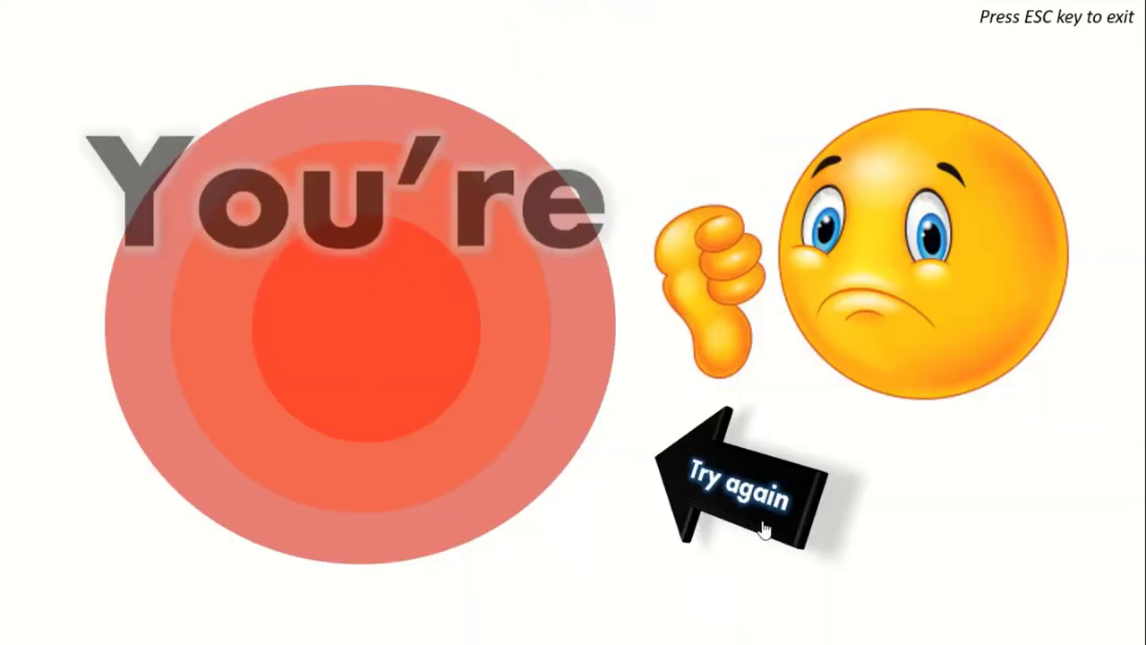
{"action": "left_click", "coordinate": [591, 497]}
{"action": "left_click", "coordinate": [737, 509]}
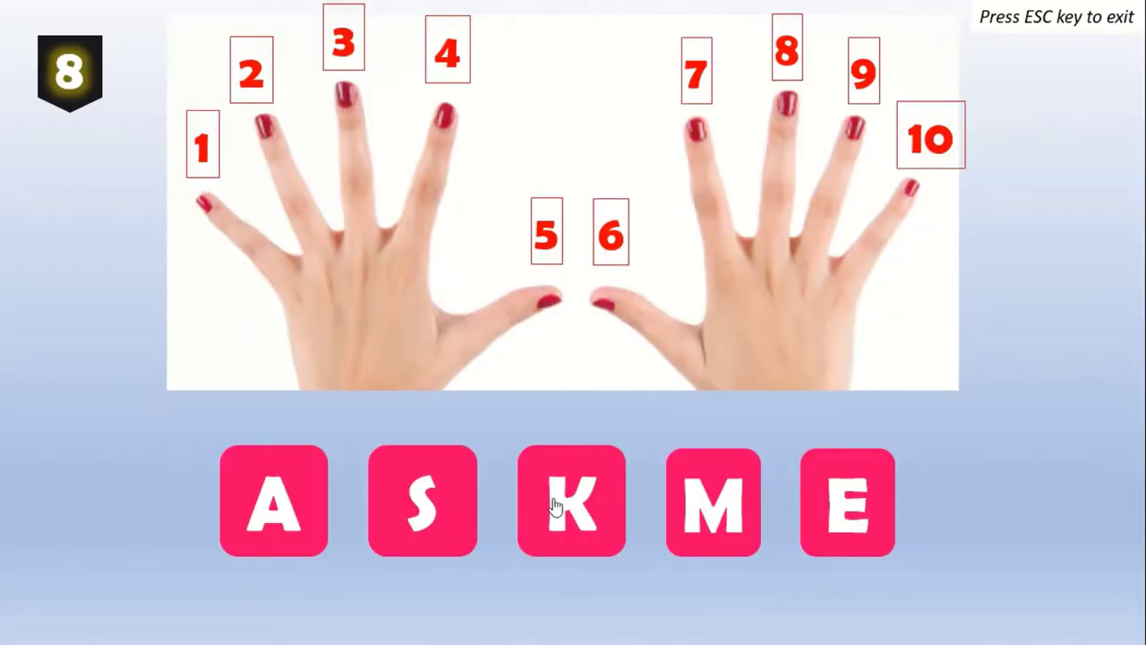
{"action": "left_click", "coordinate": [559, 506]}
{"action": "left_click", "coordinate": [847, 514]}
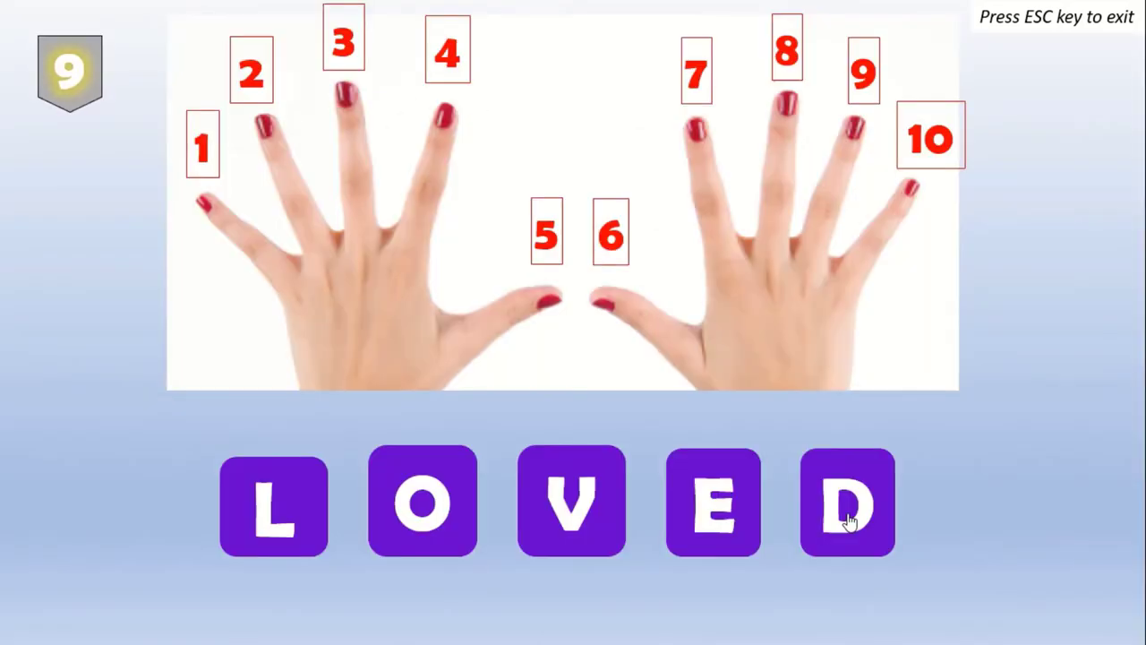
Answer the next question with L and the last with semicolon after wrong B, then return to HOME KEYS.
{"action": "left_click", "coordinate": [268, 509]}
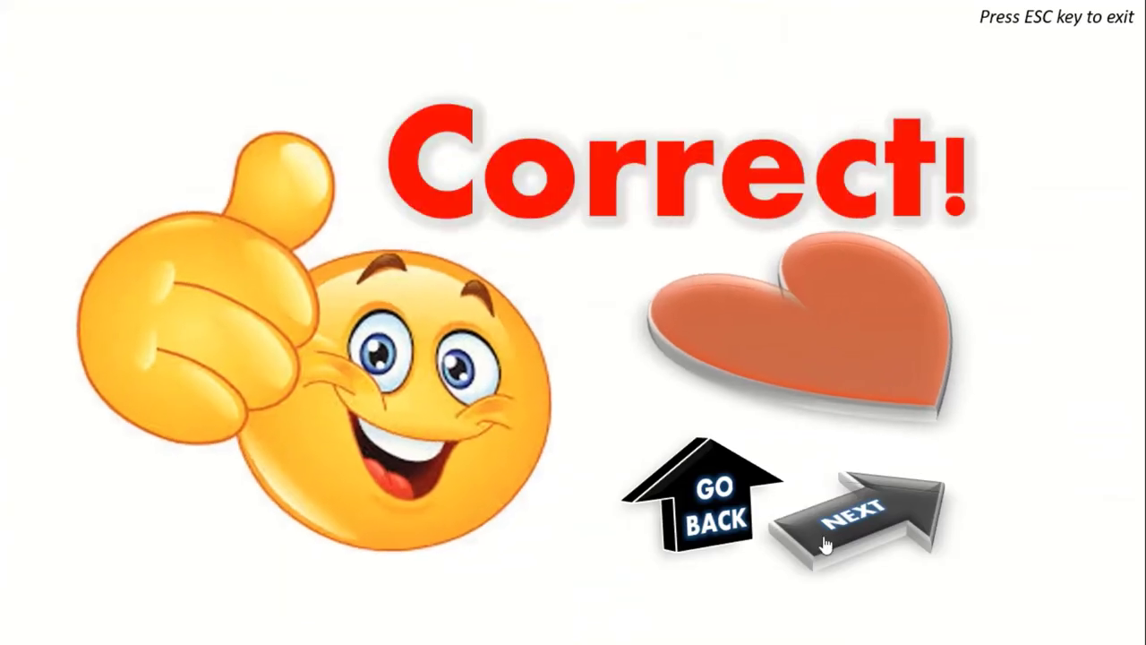
{"action": "left_click", "coordinate": [614, 522]}
{"action": "left_click", "coordinate": [260, 492]}
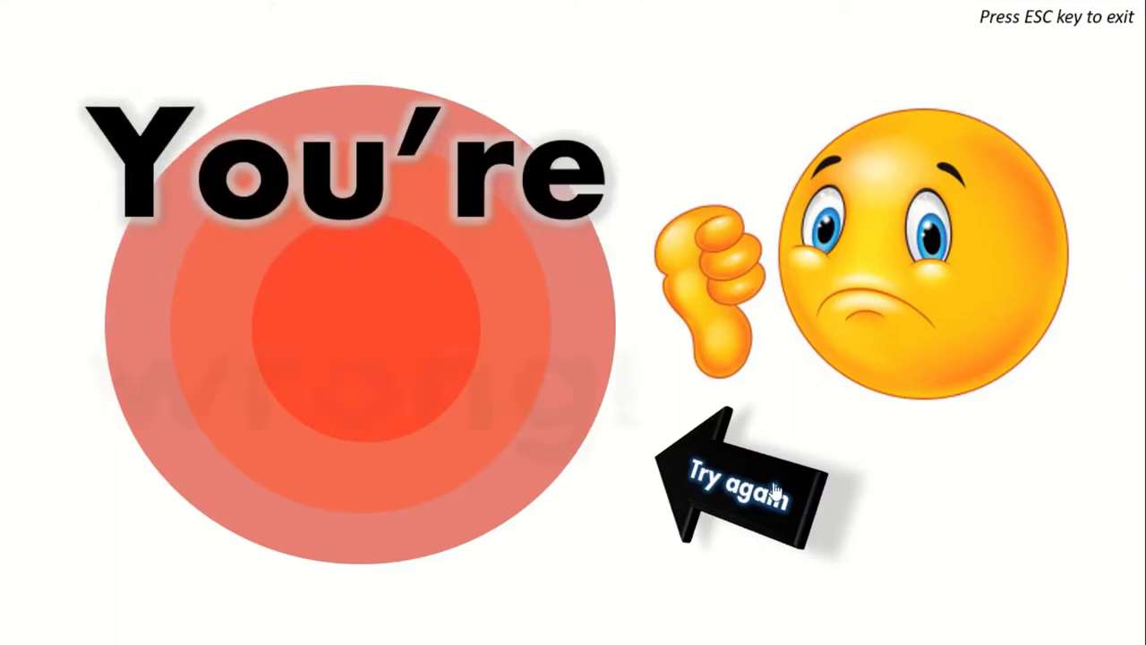
{"action": "left_click", "coordinate": [706, 491]}
{"action": "left_click", "coordinate": [425, 518]}
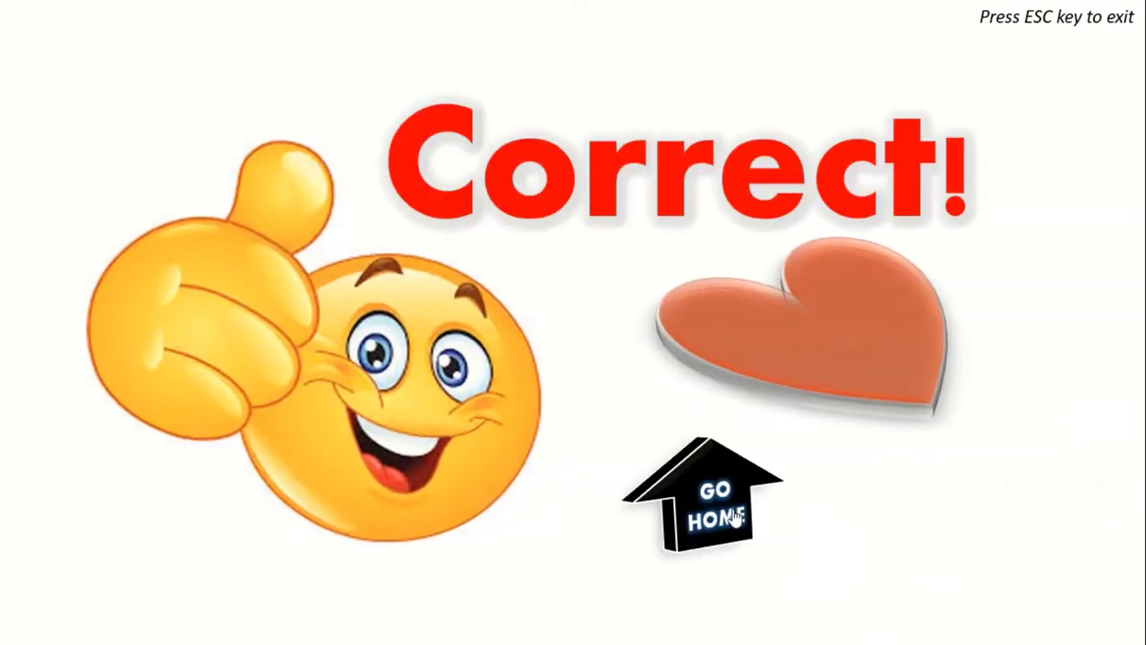
{"action": "left_click", "coordinate": [721, 516]}
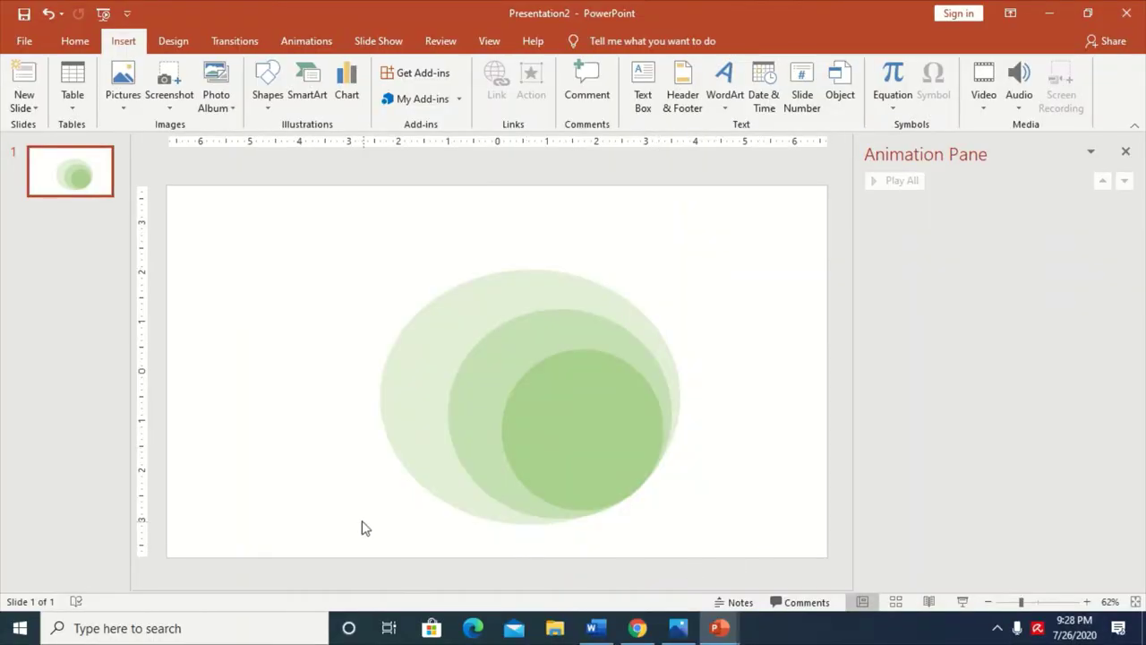
Remove the green circles, draw a blue oval near the slide centre and paste a duplicate.
{"action": "key", "text": "ctrl+z"}
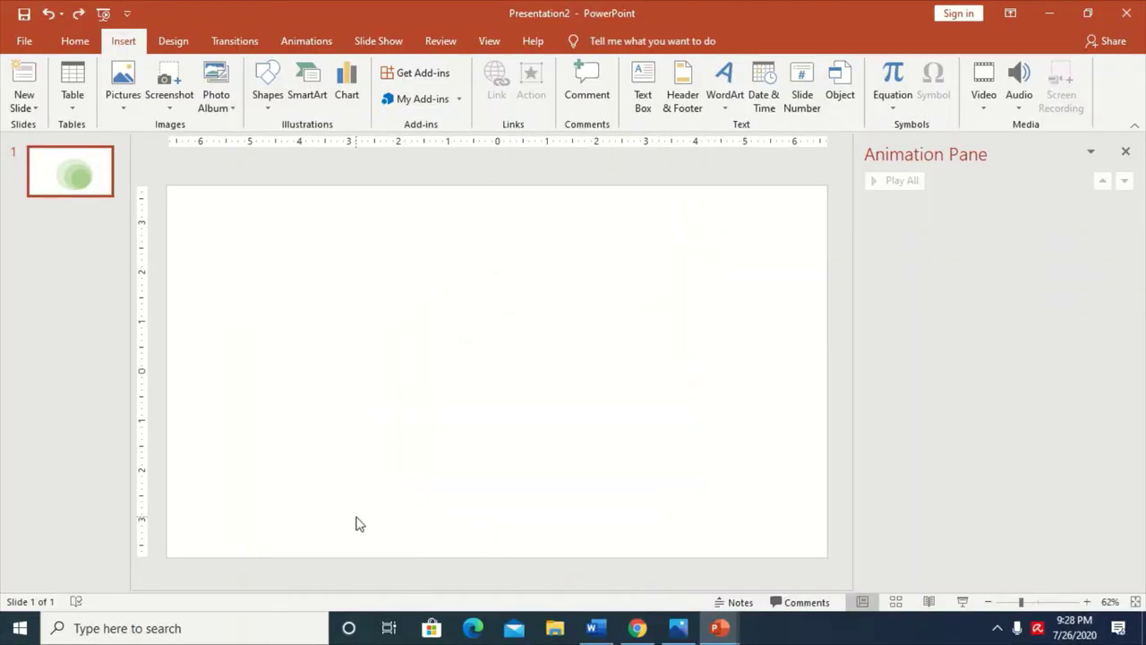
{"action": "left_click", "coordinate": [267, 85]}
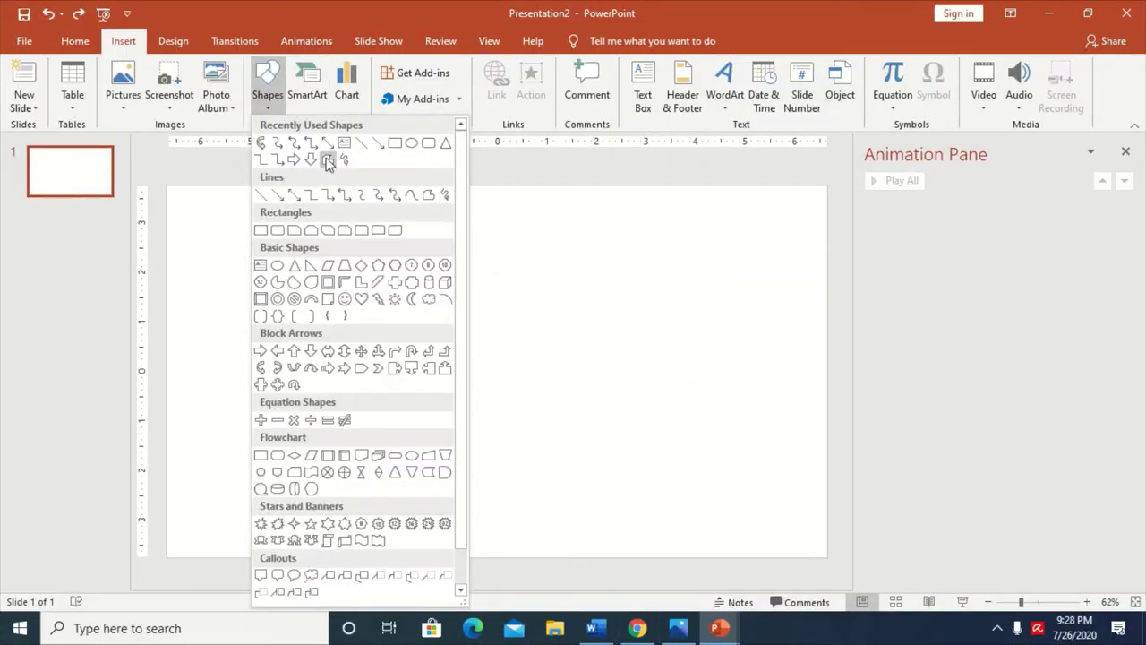
{"action": "left_click", "coordinate": [414, 145]}
{"action": "left_click_drag", "start_coordinate": [575, 442], "coordinate": [575, 439]}
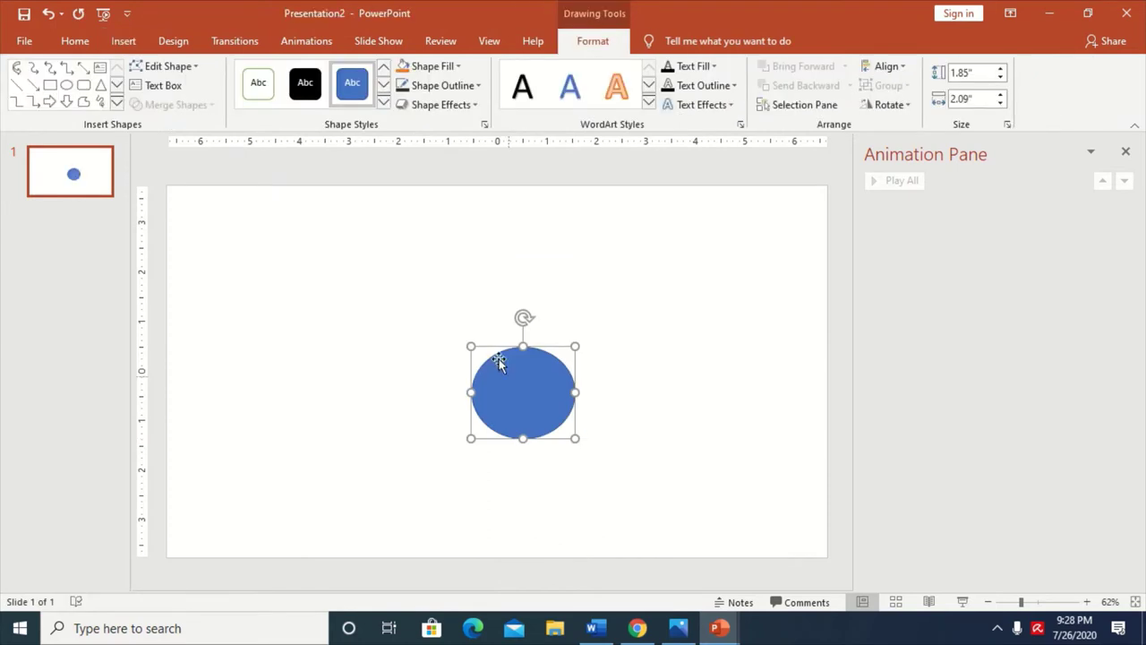
{"action": "right_click", "coordinate": [555, 379]}
{"action": "left_click", "coordinate": [593, 51]}
{"action": "right_click", "coordinate": [642, 261]}
{"action": "left_click", "coordinate": [681, 292]}
{"action": "left_click_drag", "start_coordinate": [529, 393], "coordinate": [481, 373]}
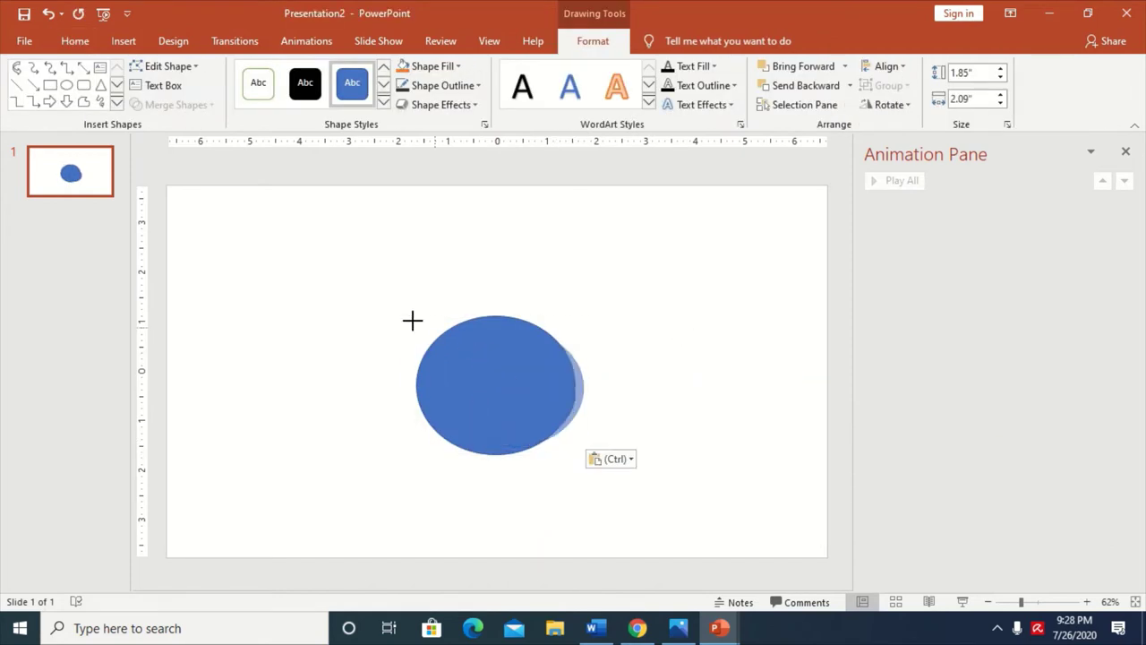
Draw a larger oval and send it behind the smaller one, adjusting the stacking order.
{"action": "left_click_drag", "start_coordinate": [368, 267], "coordinate": [371, 260]}
{"action": "key", "text": "Escape"}
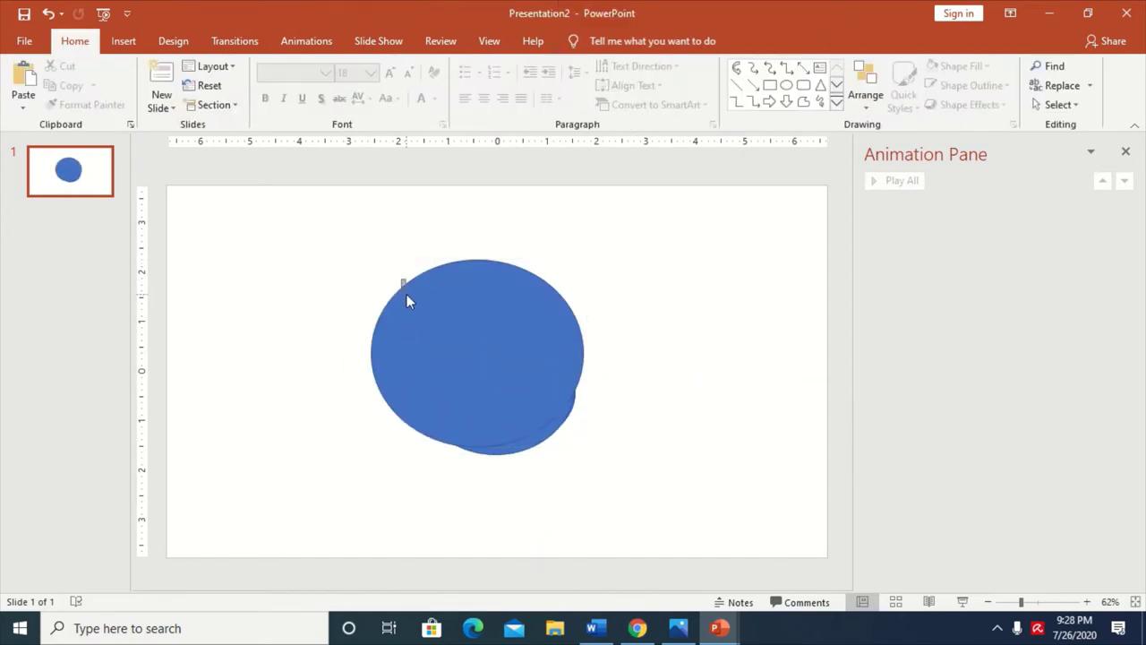
{"action": "left_click_drag", "start_coordinate": [471, 288], "coordinate": [451, 300]}
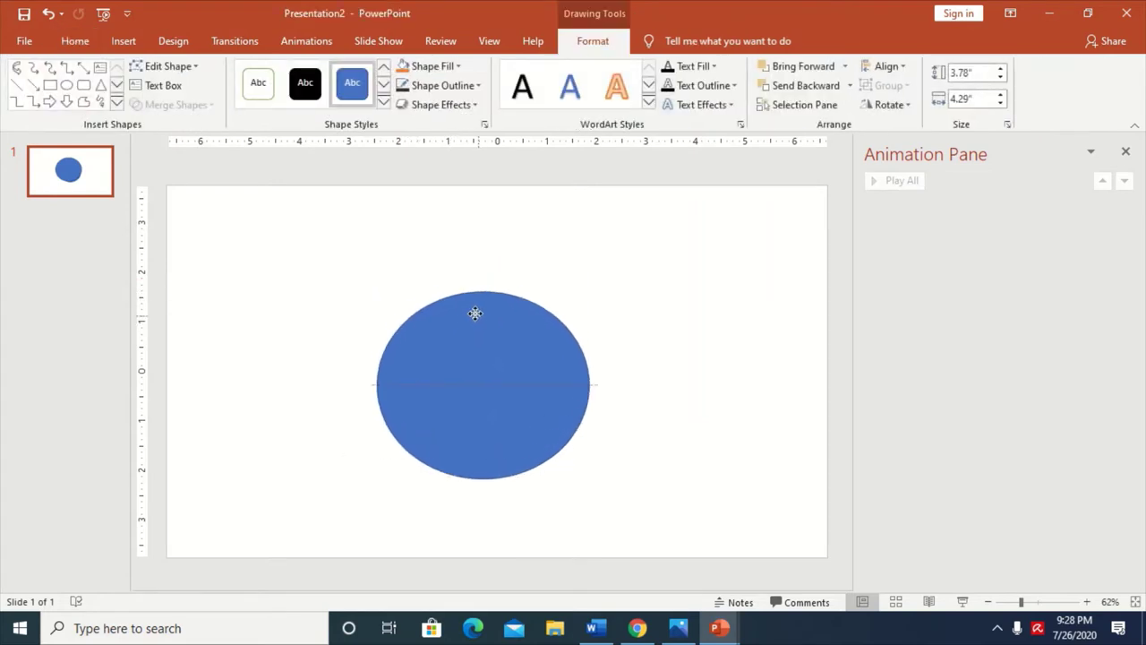
{"action": "right_click", "coordinate": [470, 313]}
{"action": "left_click", "coordinate": [526, 427]}
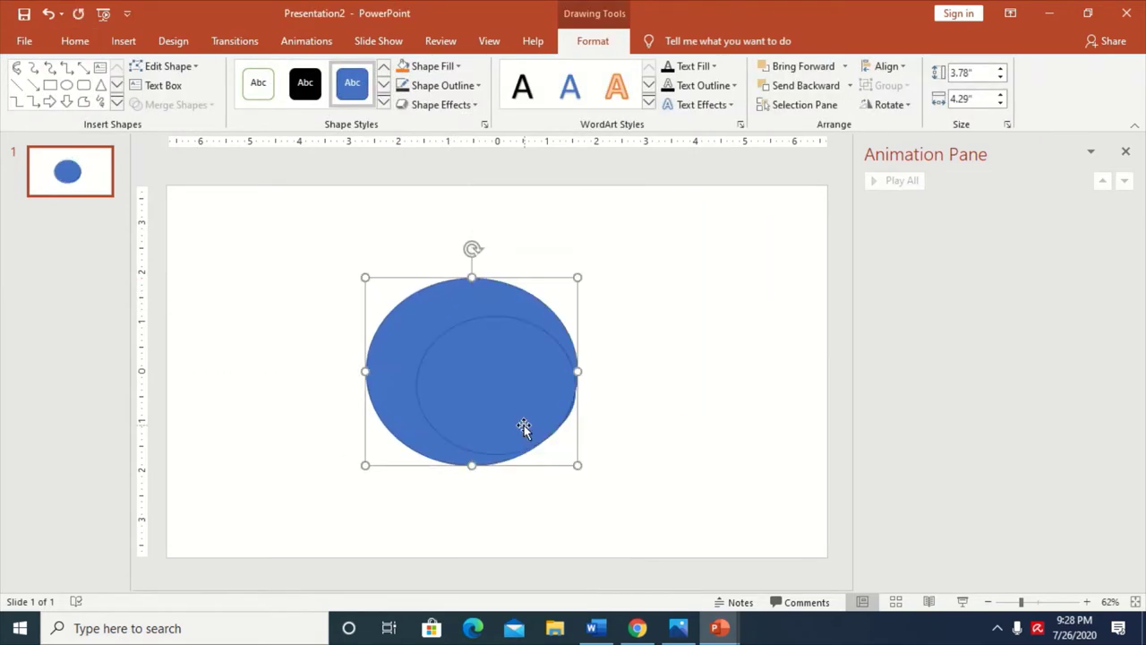
{"action": "left_click", "coordinate": [472, 362]}
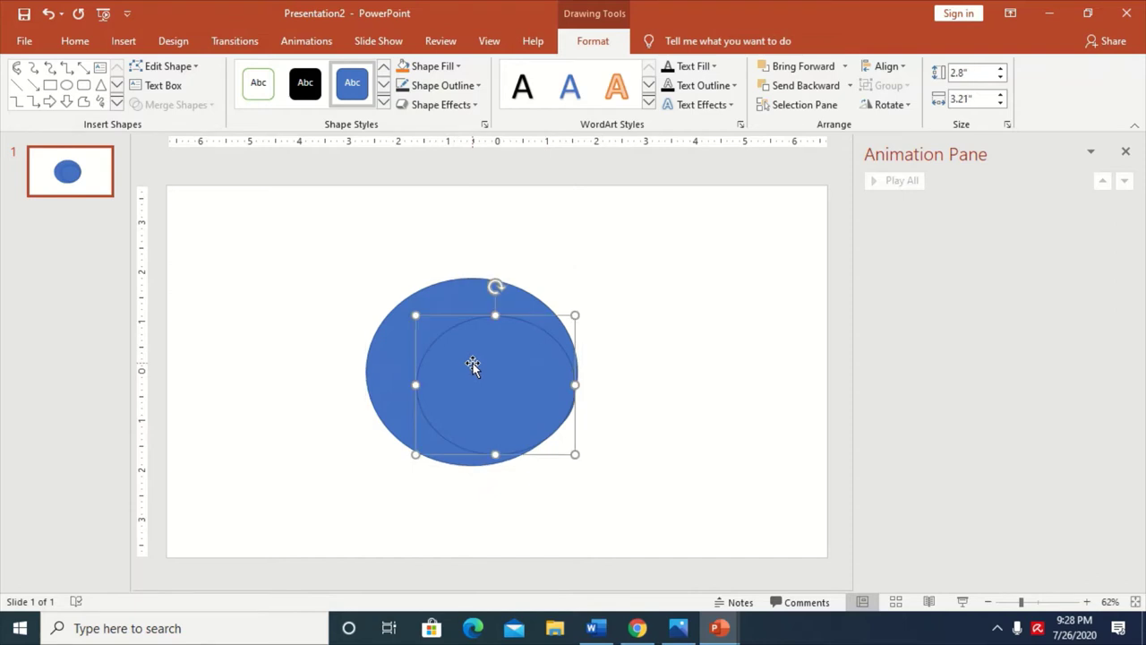
{"action": "left_click_drag", "start_coordinate": [429, 296], "coordinate": [363, 268]}
{"action": "left_click", "coordinate": [545, 387]}
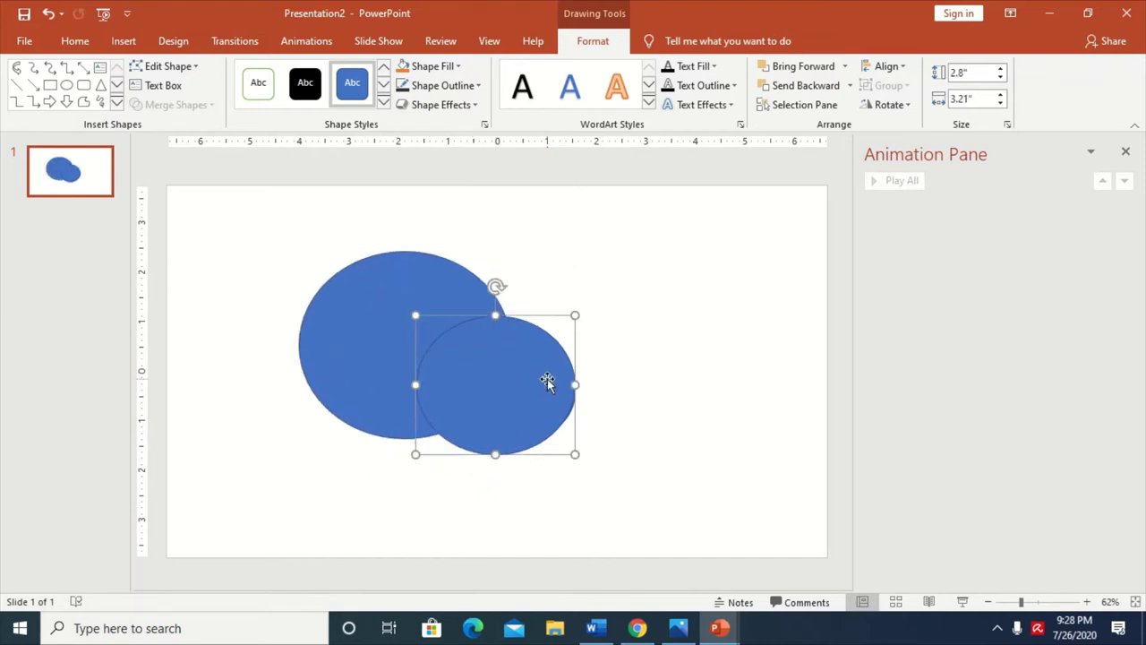
{"action": "right_click", "coordinate": [549, 385]}
{"action": "left_click", "coordinate": [597, 200]}
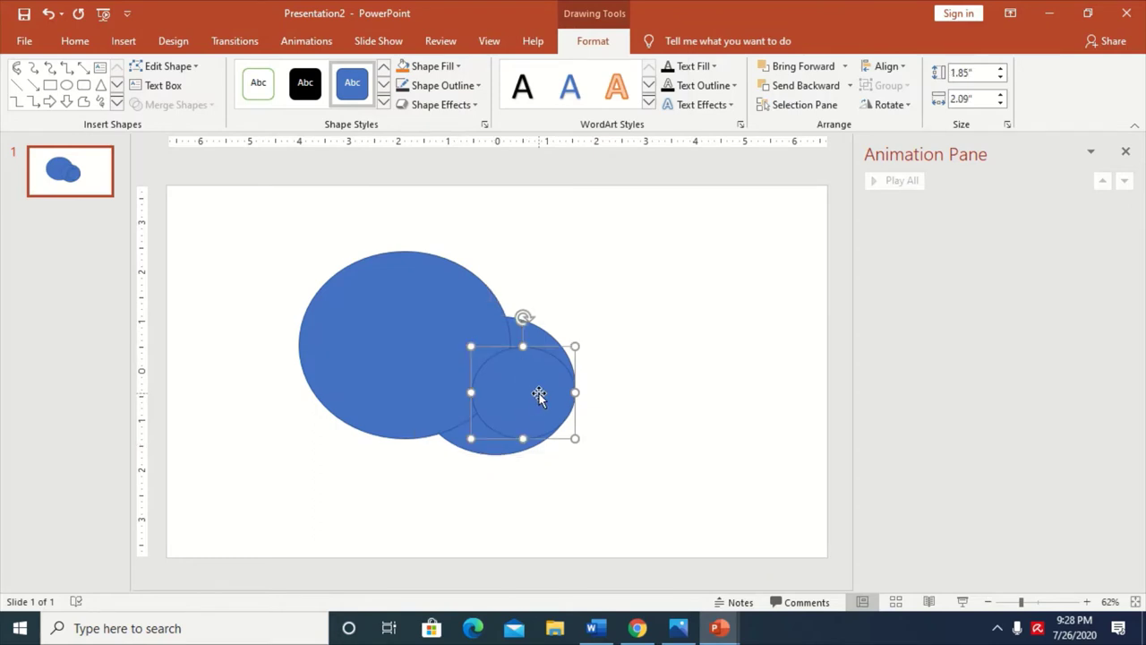
Bring the middle oval in front of the large one and centre the smallest oval on it.
{"action": "left_click_drag", "start_coordinate": [538, 396], "coordinate": [665, 441]}
{"action": "right_click", "coordinate": [550, 400]}
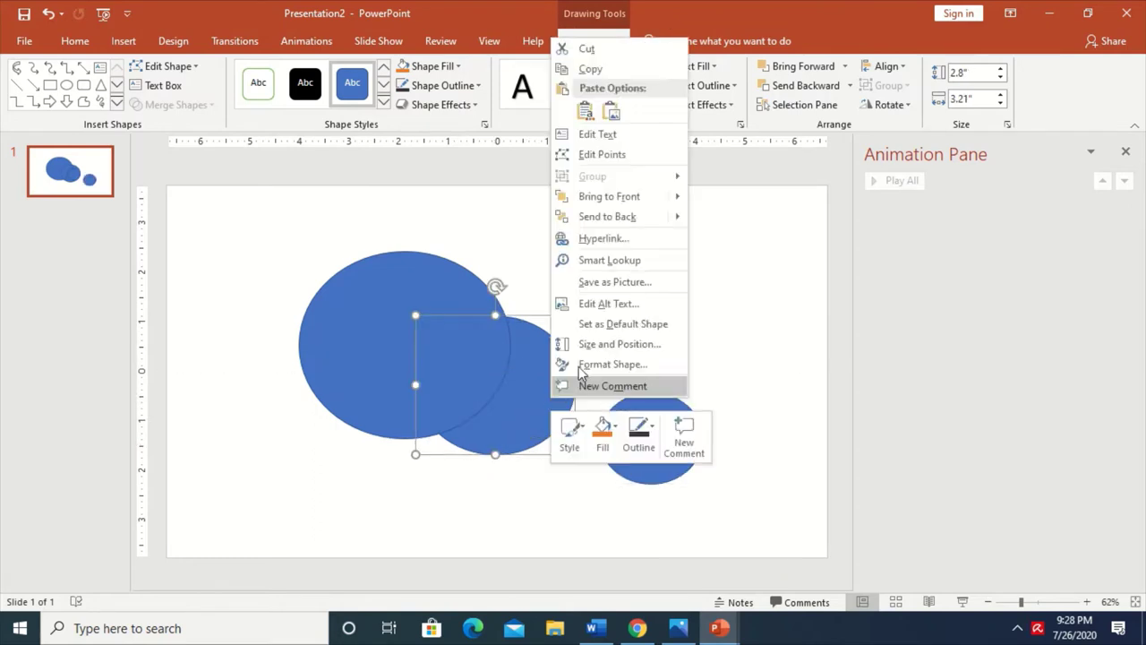
{"action": "left_click", "coordinate": [607, 199]}
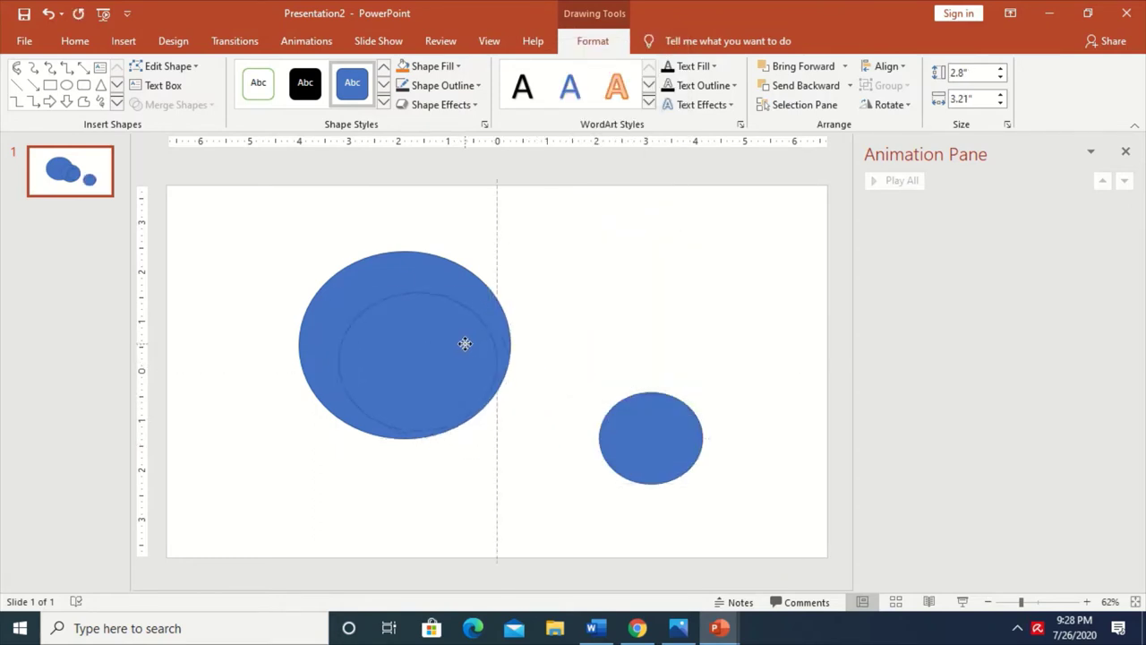
{"action": "left_click_drag", "start_coordinate": [672, 424], "coordinate": [434, 371]}
{"action": "right_click", "coordinate": [546, 419]}
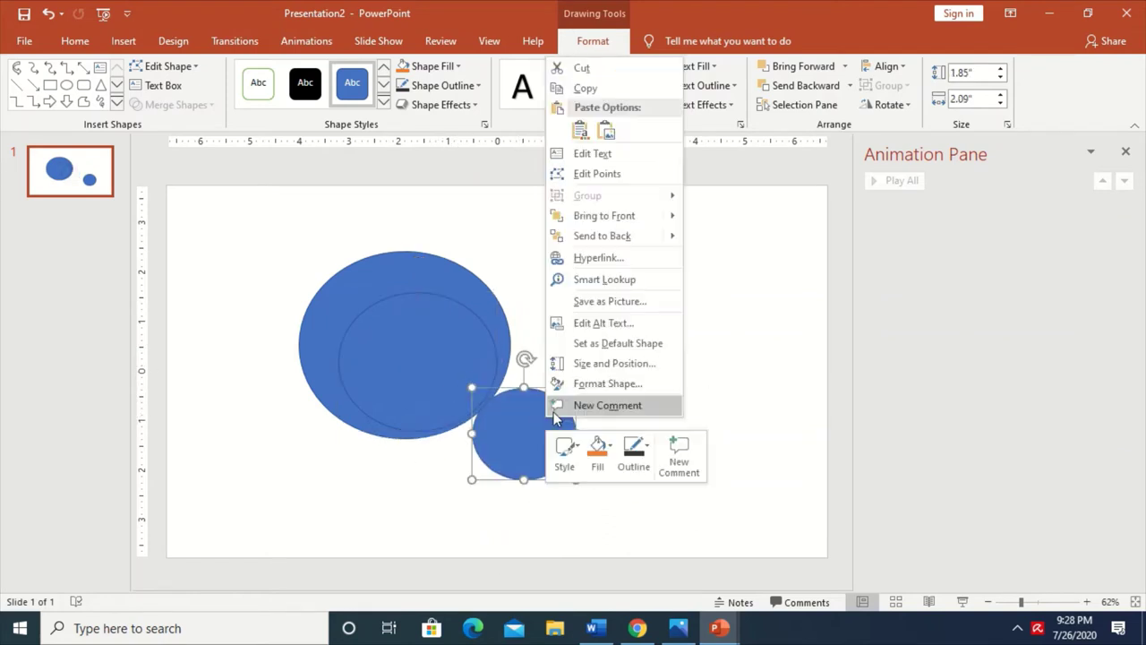
{"action": "left_click", "coordinate": [618, 223]}
{"action": "left_click_drag", "start_coordinate": [516, 402], "coordinate": [489, 387]}
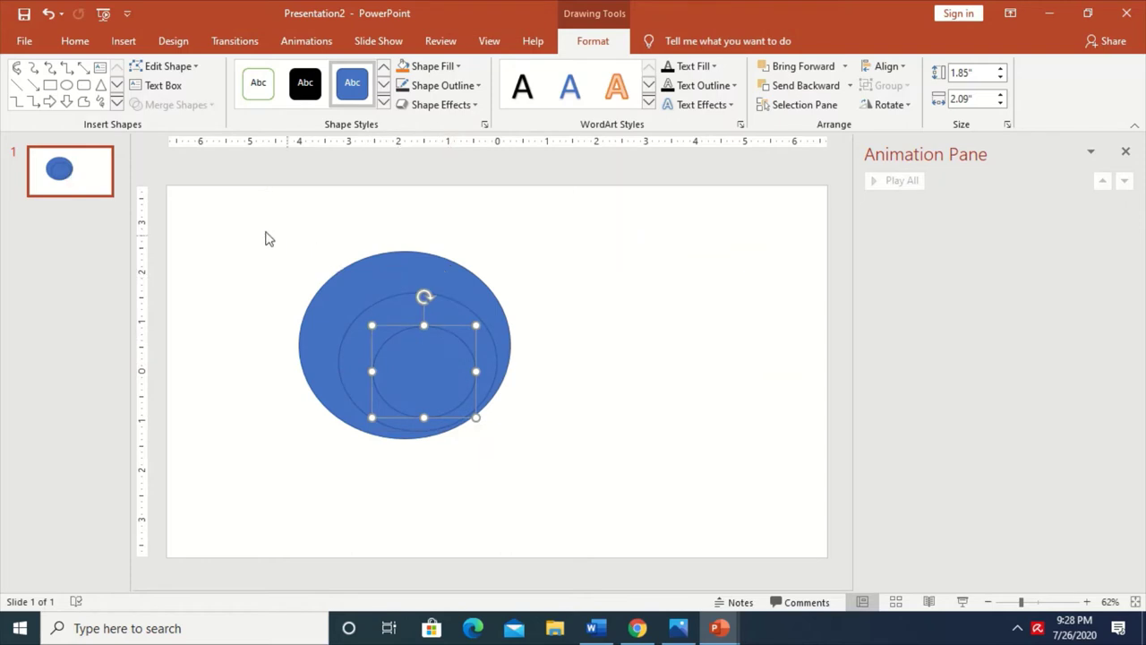
Select all three ovals and enlarge them together.
{"action": "mouse_move", "coordinate": [265, 238]}
{"action": "left_mouse_down"}
{"action": "mouse_move", "coordinate": [560, 443]}
{"action": "mouse_move", "coordinate": [585, 480]}
{"action": "mouse_move", "coordinate": [653, 527]}
{"action": "left_mouse_up"}
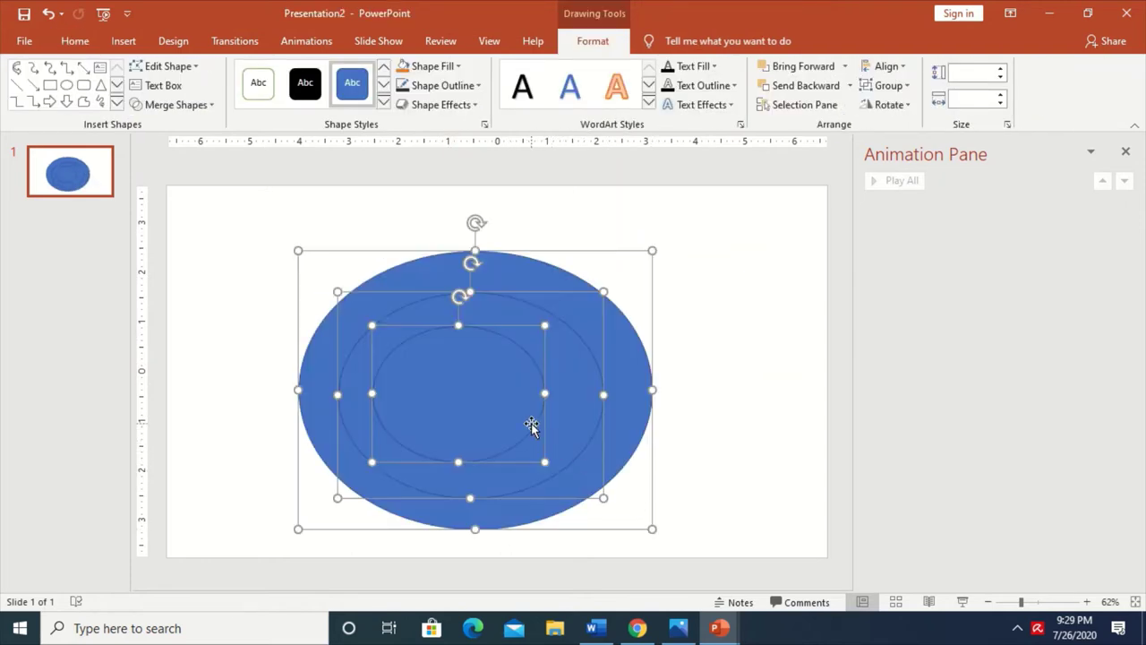
{"action": "mouse_move", "coordinate": [532, 427]}
{"action": "left_mouse_down"}
{"action": "mouse_move", "coordinate": [512, 384]}
{"action": "mouse_move", "coordinate": [551, 434]}
{"action": "left_mouse_up"}
{"action": "key", "text": "Escape"}
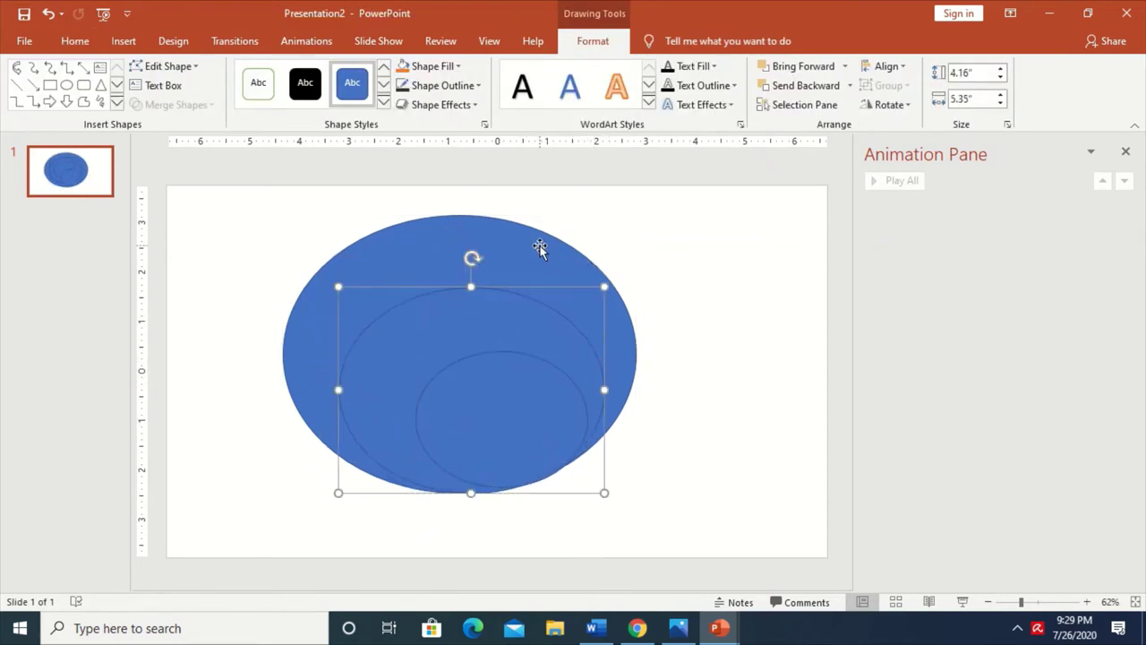
Give the inner oval a green shape style, fill the middle oval gold and the outer one light gold.
{"action": "left_click", "coordinate": [383, 105]}
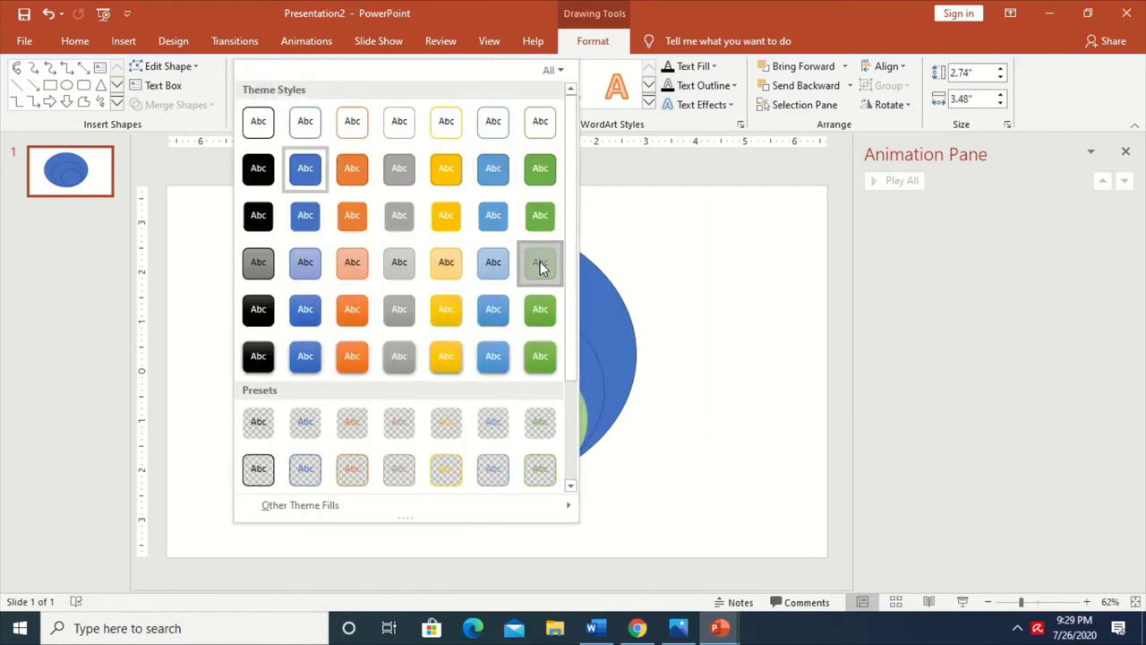
{"action": "left_click", "coordinate": [540, 261]}
{"action": "left_click", "coordinate": [449, 69]}
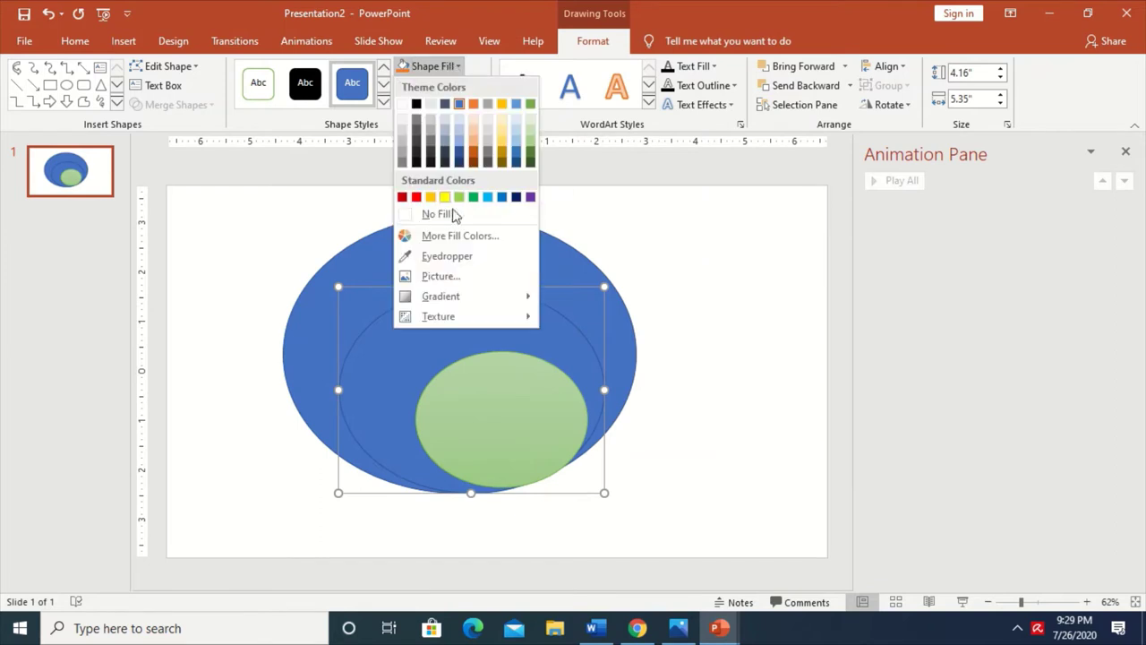
{"action": "left_click", "coordinate": [508, 146]}
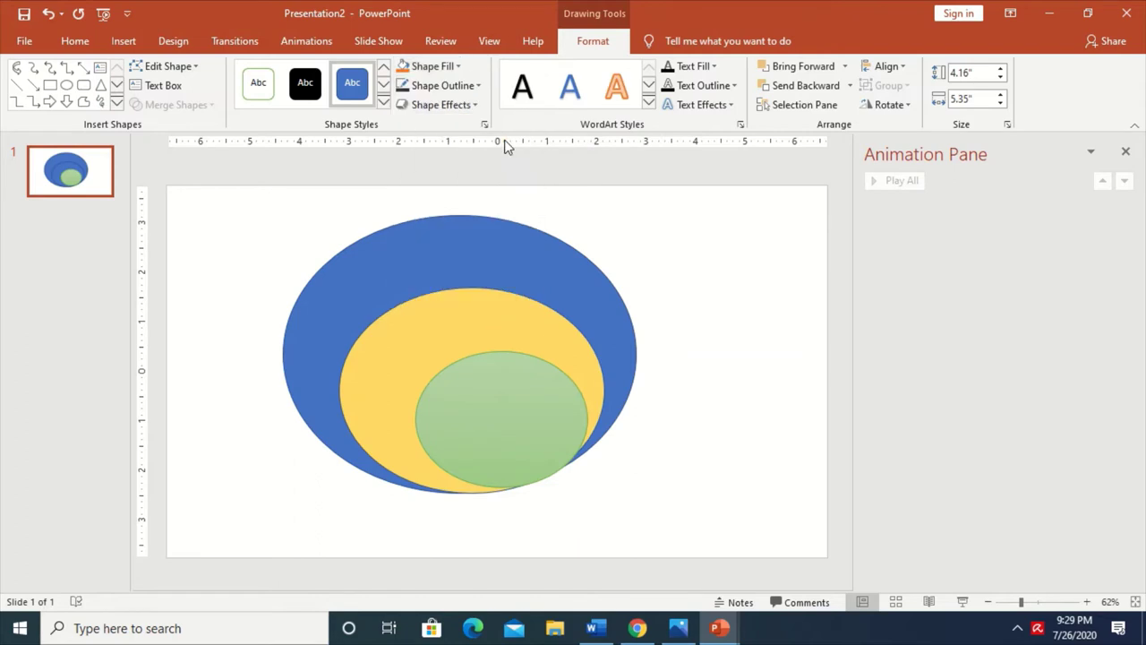
{"action": "left_click", "coordinate": [459, 67]}
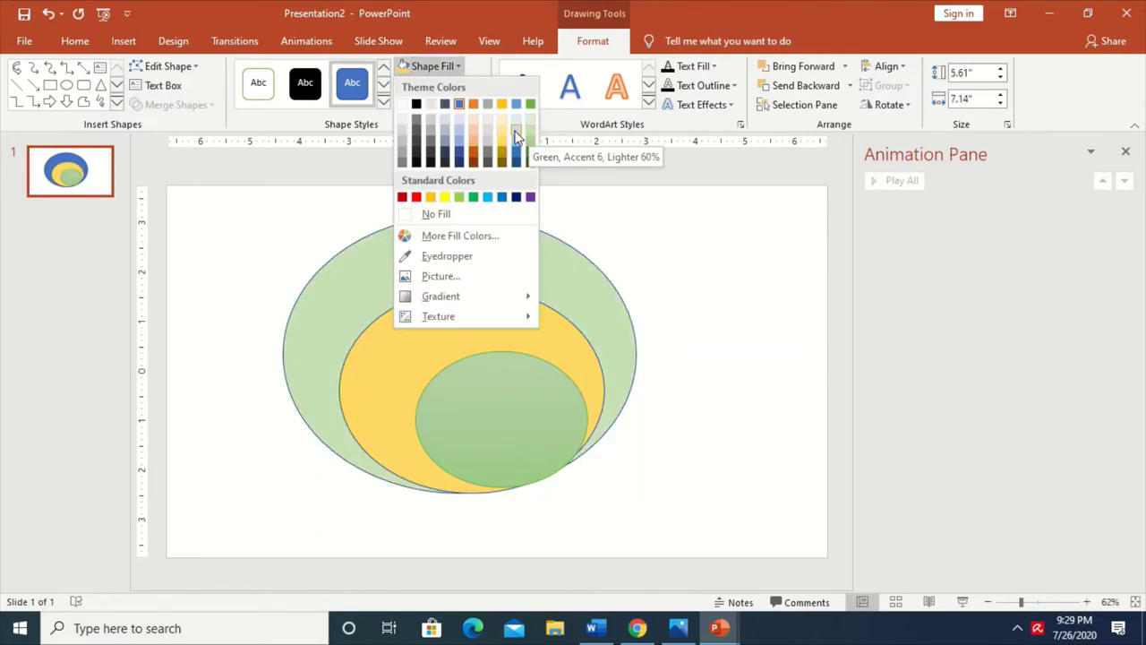
{"action": "left_click", "coordinate": [503, 127]}
Set No Outline on the outer, middle and green inner ovals.
{"action": "left_click", "coordinate": [472, 85]}
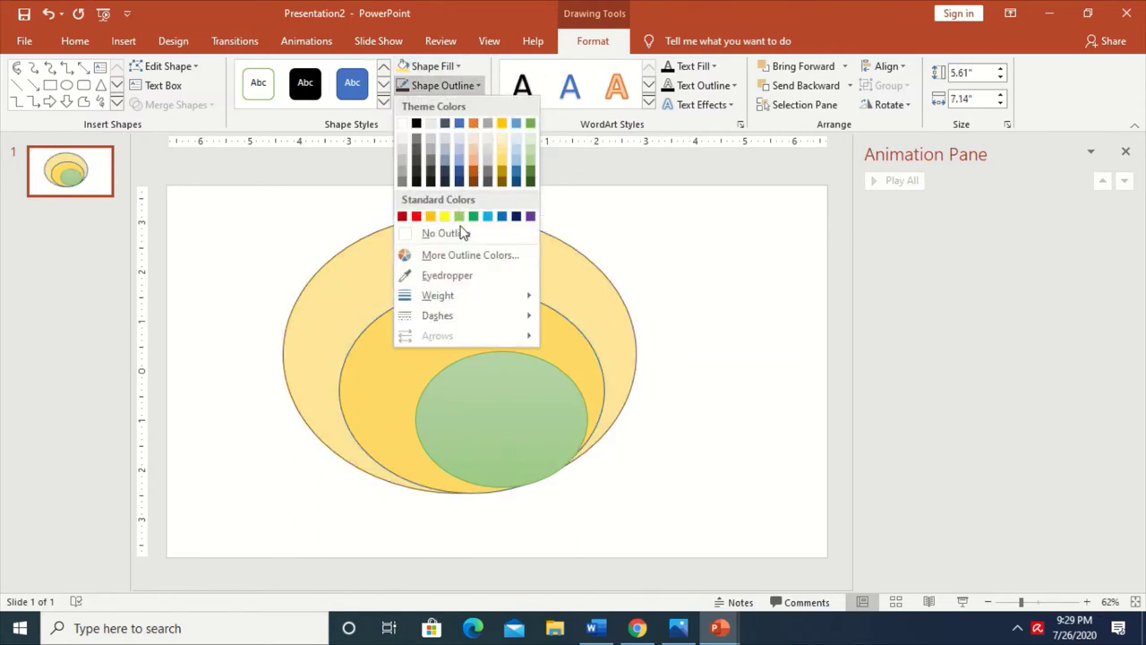
{"action": "left_click", "coordinate": [461, 233]}
{"action": "left_click", "coordinate": [457, 304]}
{"action": "left_click", "coordinate": [472, 85]}
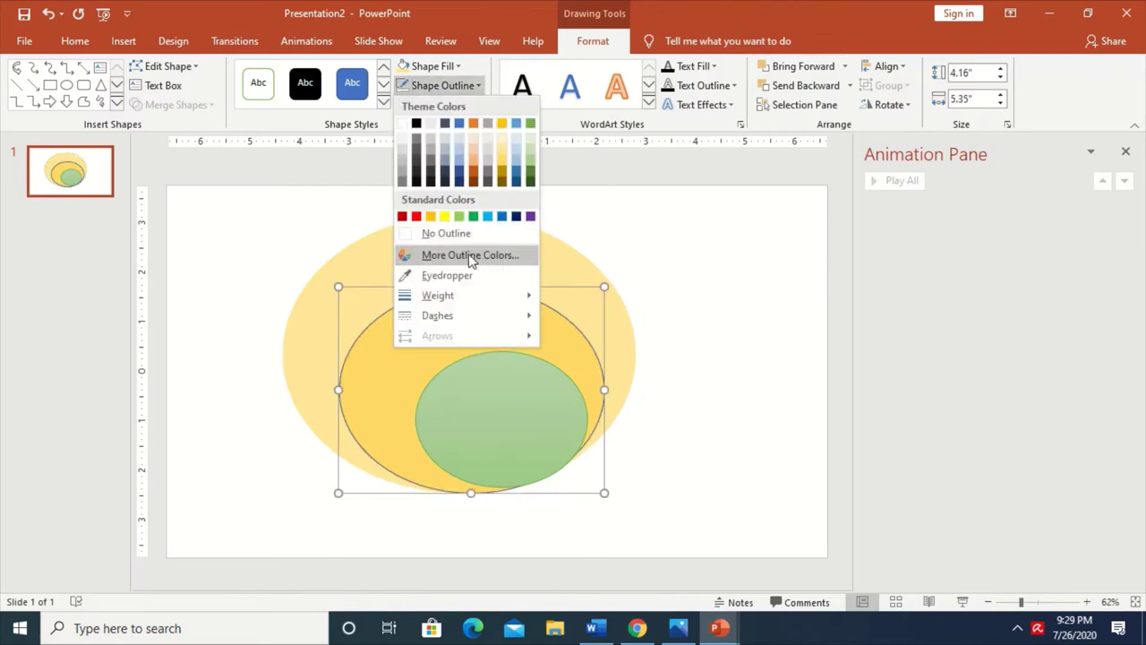
{"action": "left_click", "coordinate": [446, 233]}
{"action": "left_click", "coordinate": [468, 392]}
{"action": "left_click", "coordinate": [473, 85]}
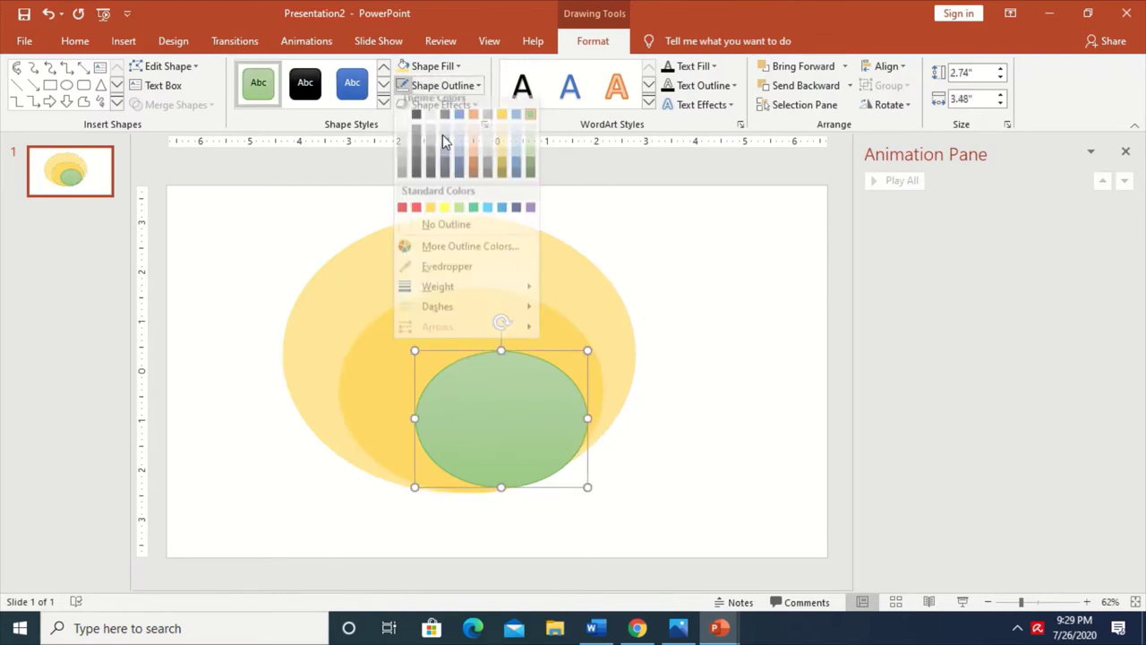
{"action": "left_click", "coordinate": [451, 235]}
{"action": "left_click", "coordinate": [636, 307]}
{"action": "left_click", "coordinate": [486, 413]}
{"action": "left_click", "coordinate": [593, 41]}
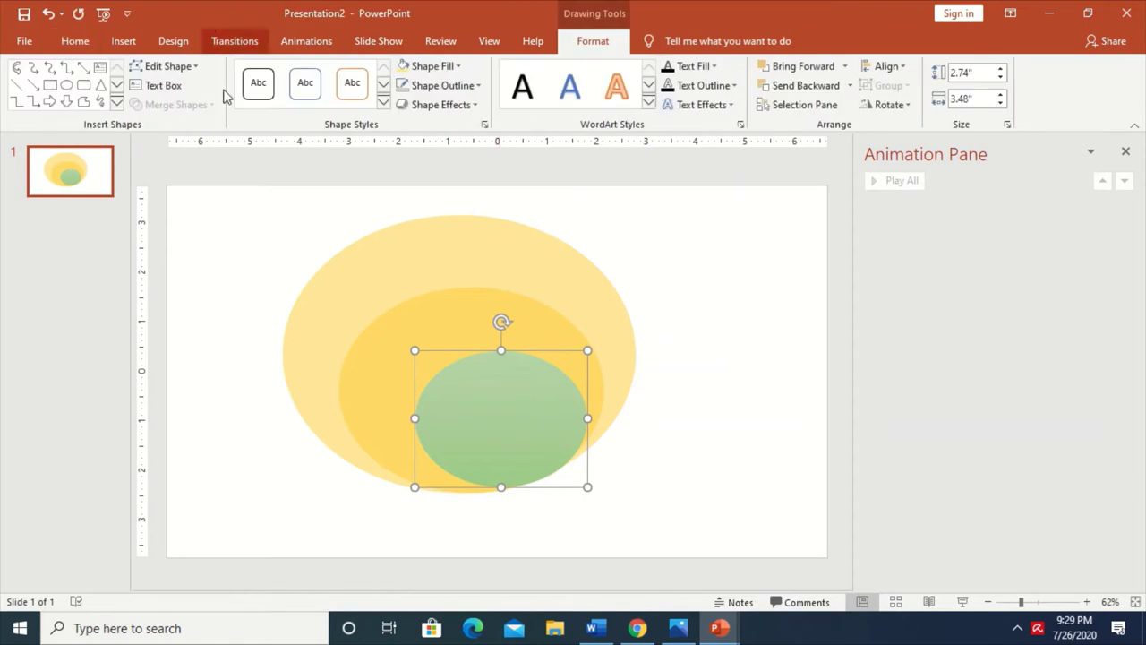
Apply the Grow/Shrink emphasis effect to Oval 9.
{"action": "left_click", "coordinate": [295, 45]}
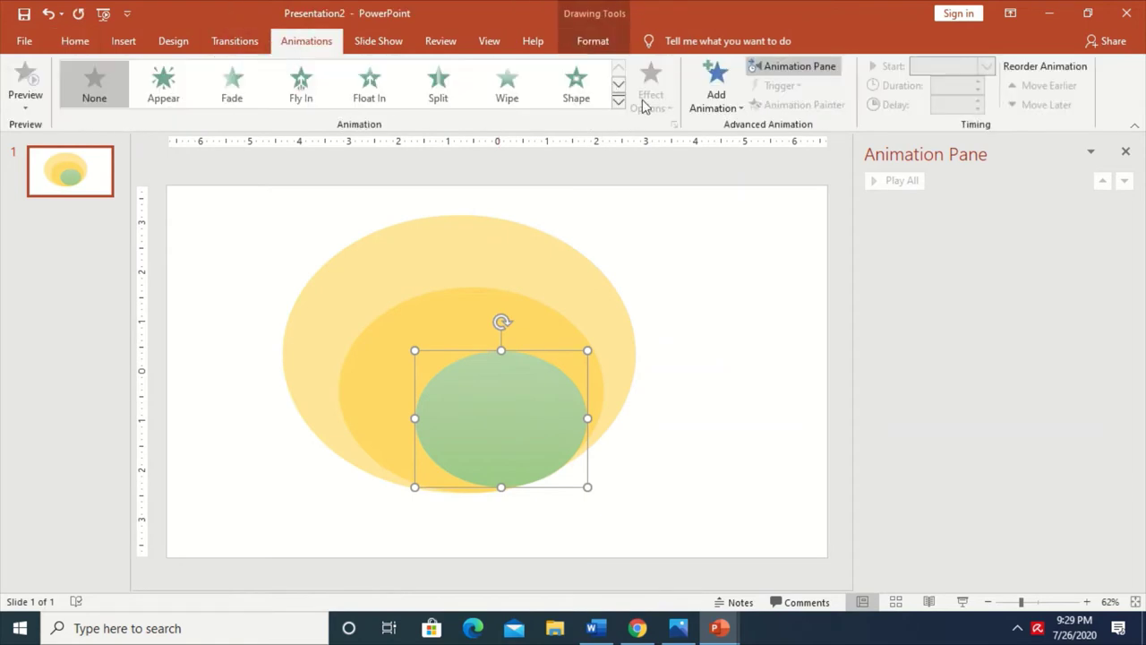
{"action": "left_click", "coordinate": [617, 105]}
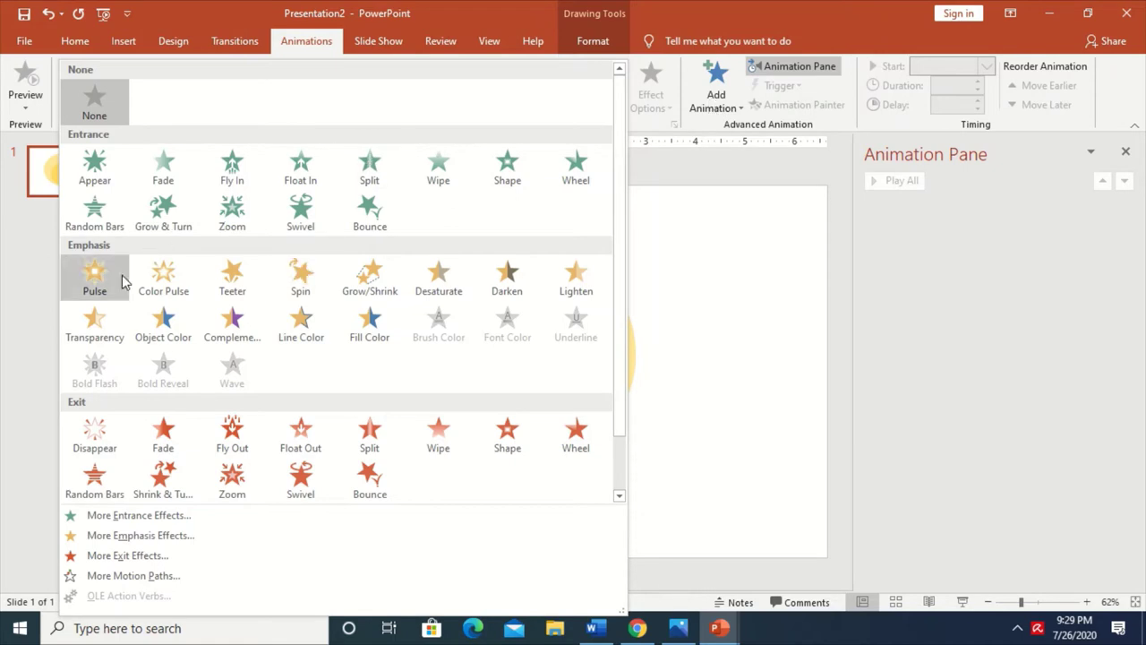
{"action": "left_click", "coordinate": [170, 535]}
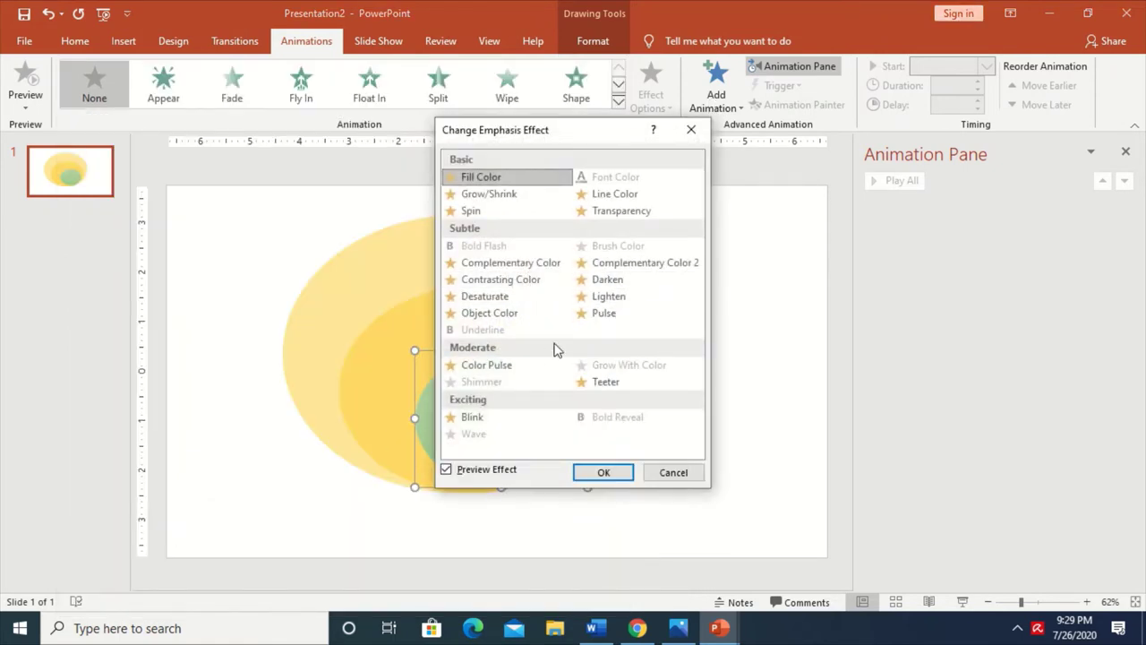
{"action": "left_click", "coordinate": [492, 197]}
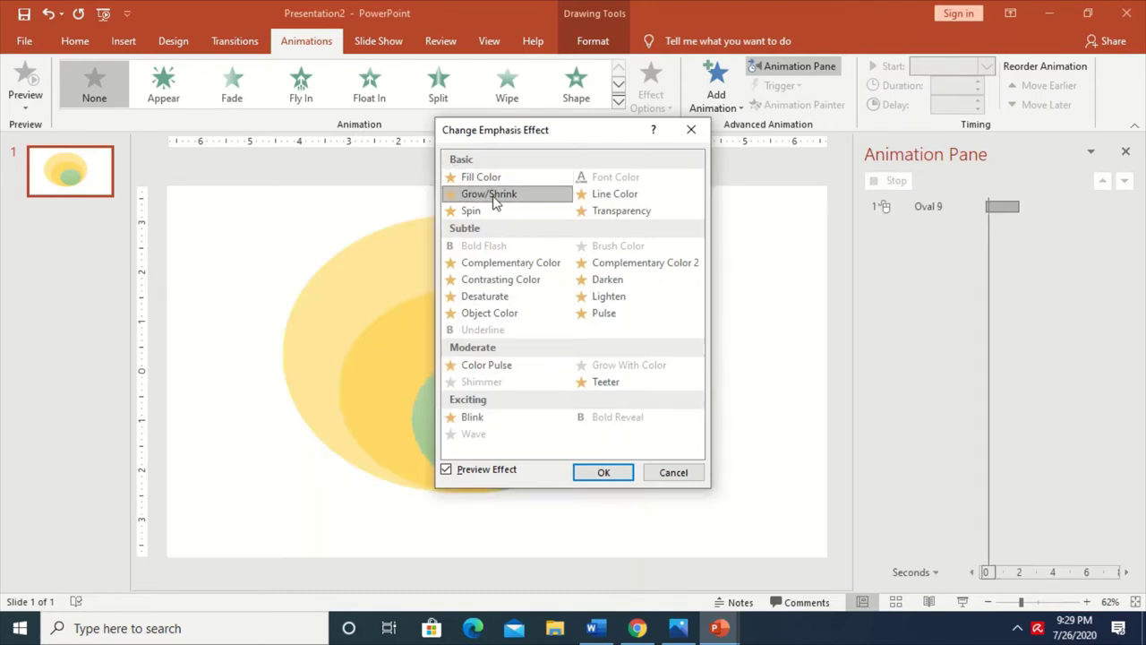
{"action": "left_click", "coordinate": [605, 473]}
Add a Grow/Shrink emphasis animation to the middle oval, Oval 11.
{"action": "left_click", "coordinate": [473, 291]}
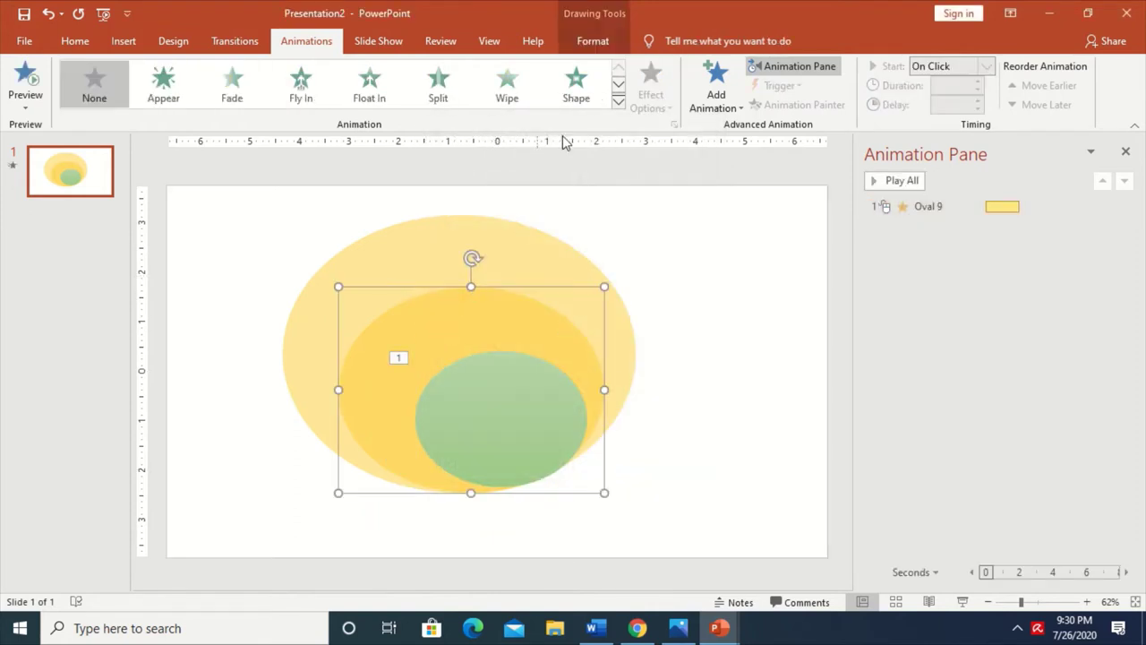
{"action": "left_click", "coordinate": [716, 96]}
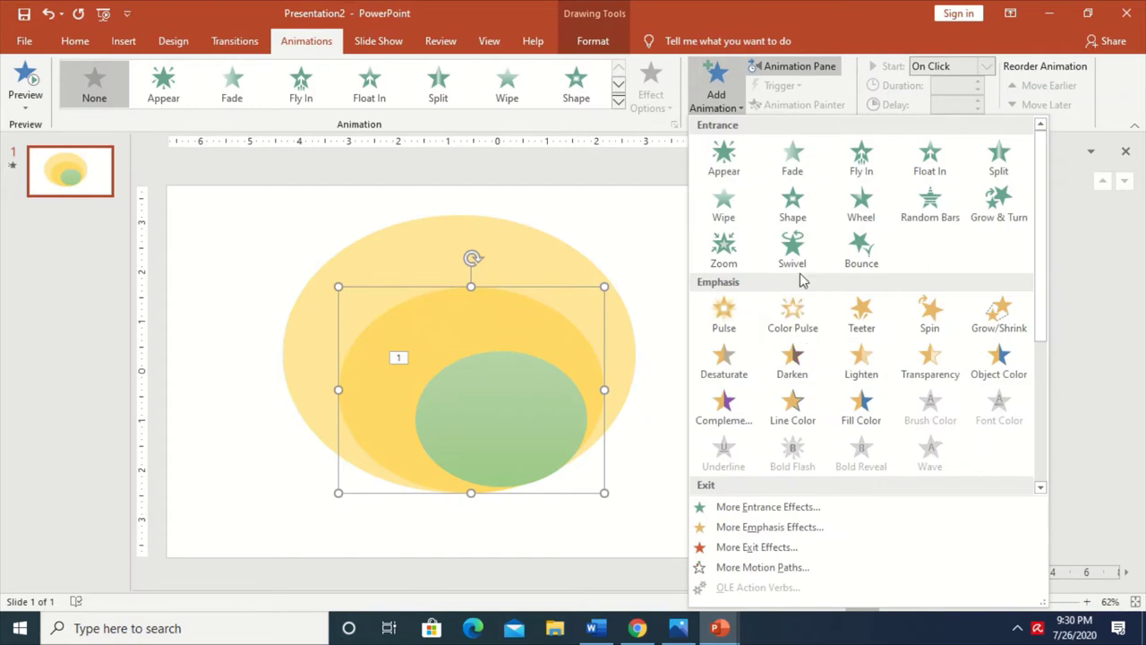
{"action": "left_click", "coordinate": [755, 528]}
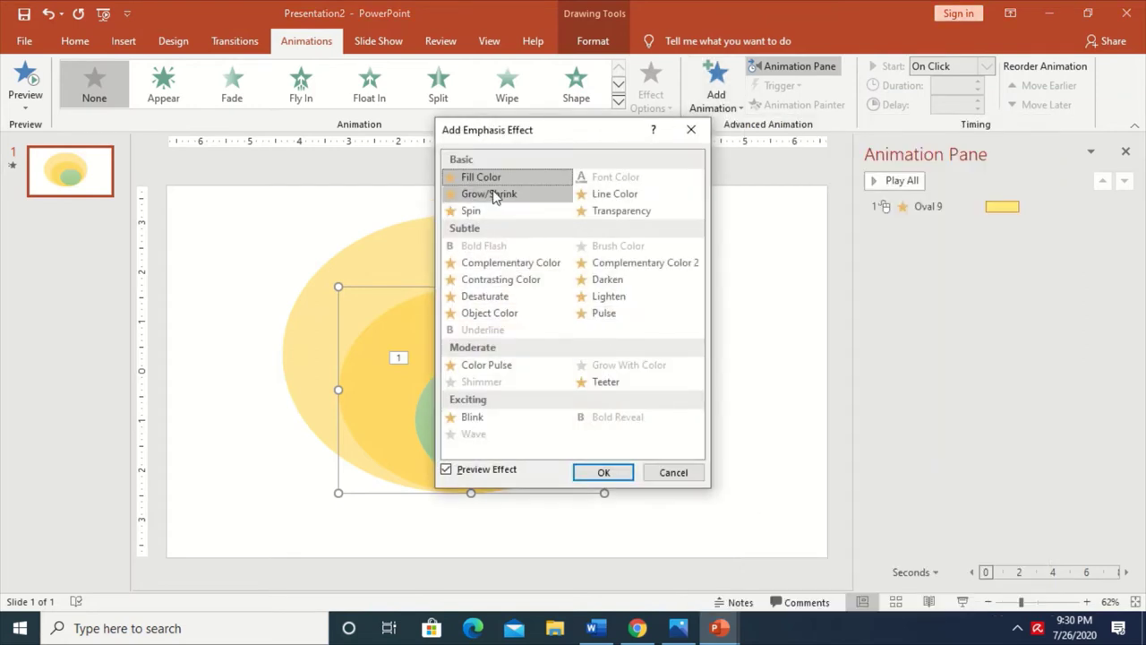
{"action": "left_click", "coordinate": [492, 193]}
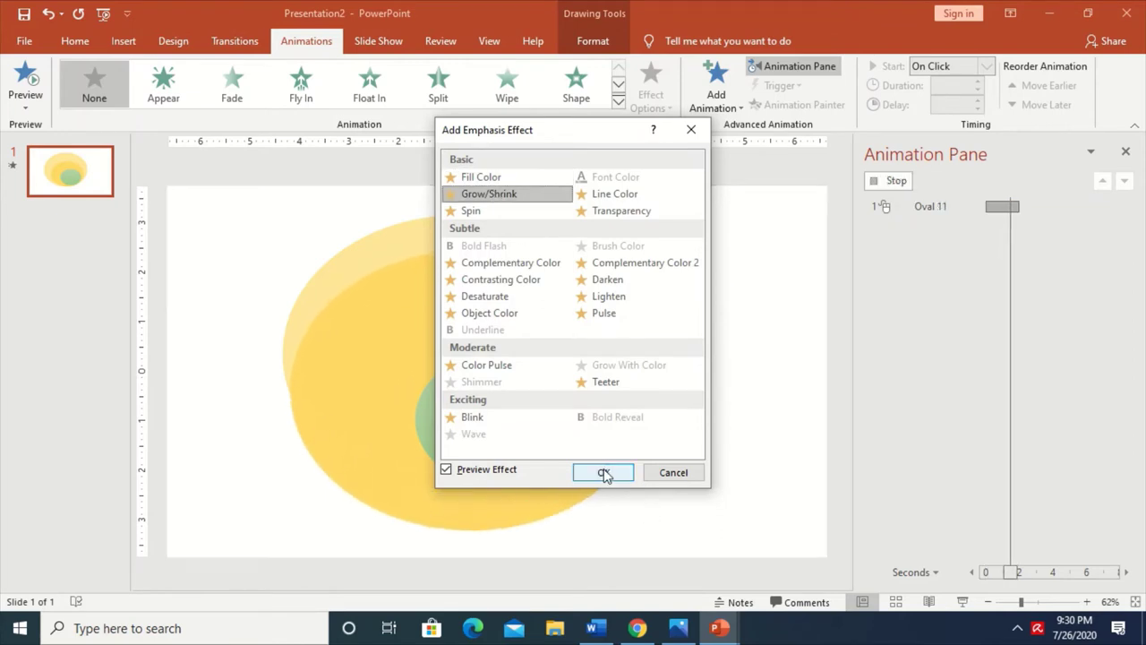
{"action": "left_click", "coordinate": [605, 473]}
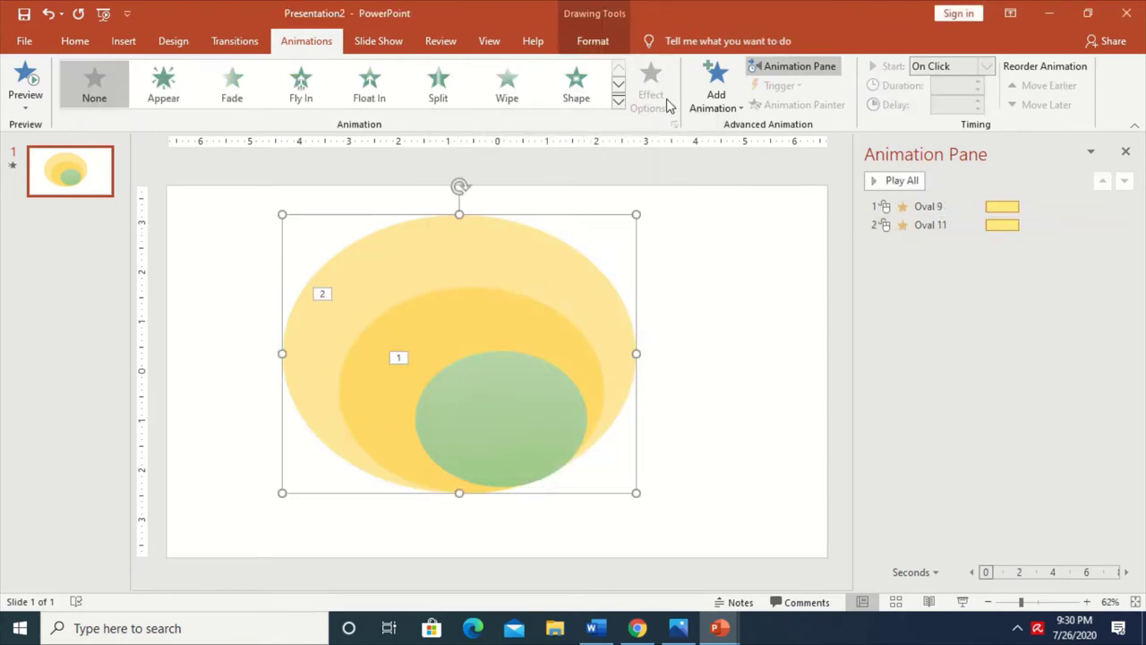
Add Grow/Shrink emphasis to Oval 13 as the third animation.
{"action": "left_click", "coordinate": [703, 94]}
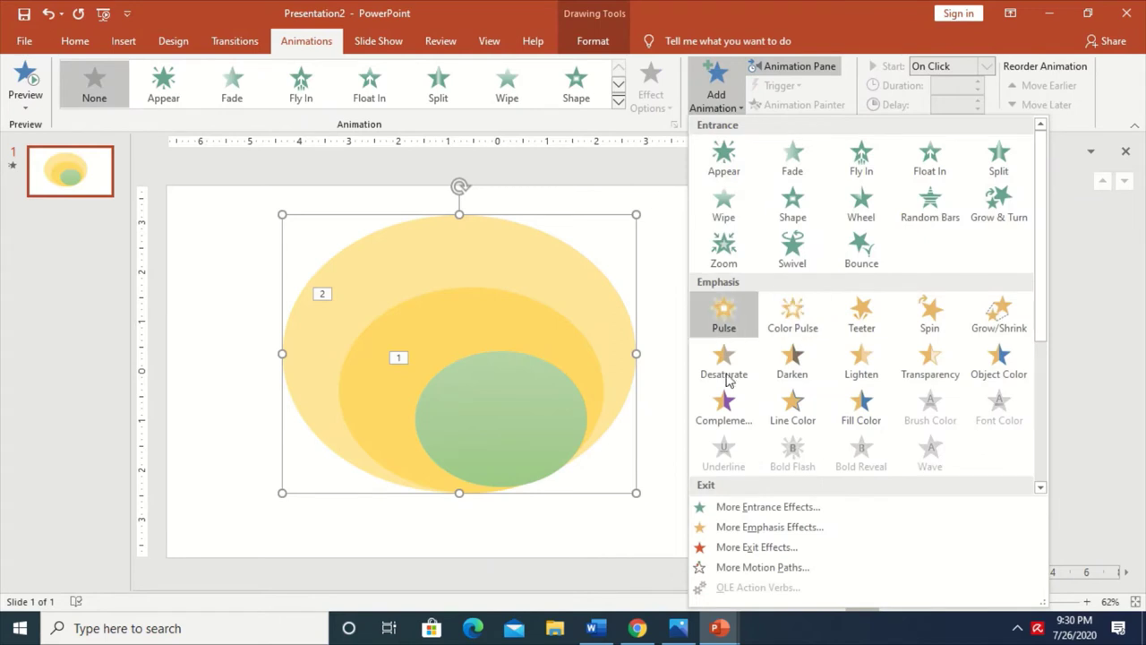
{"action": "left_click", "coordinate": [737, 527]}
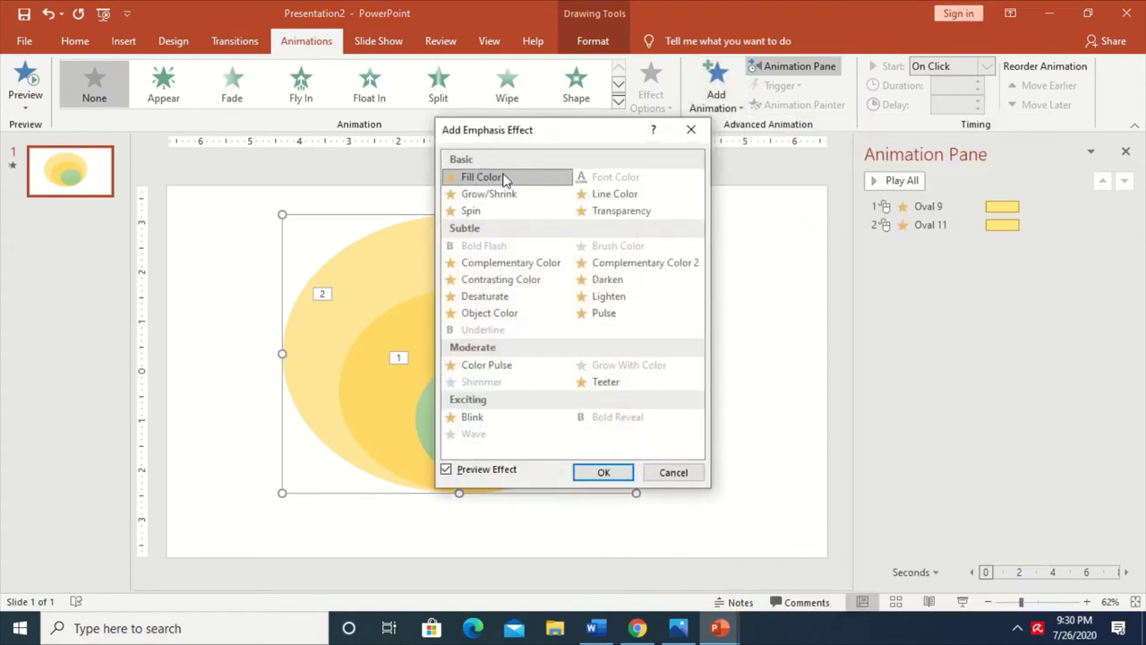
{"action": "left_click", "coordinate": [492, 194]}
{"action": "left_click", "coordinate": [603, 471]}
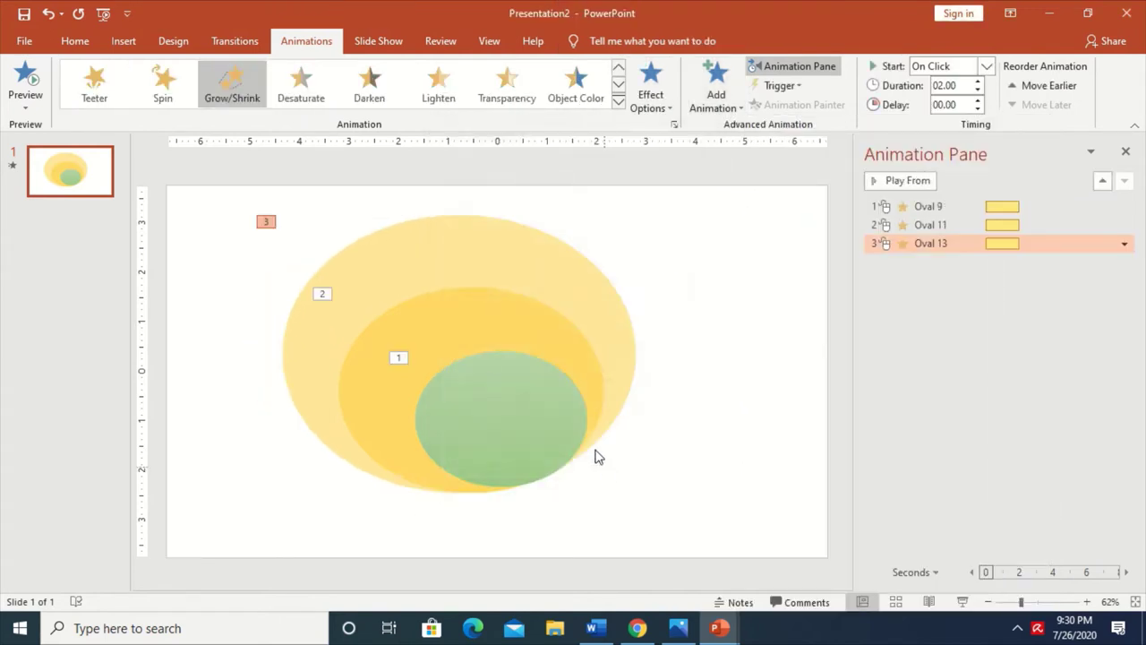
Set the Start of the Oval 9, Oval 11 and Oval 13 animations to After Previous.
{"action": "left_click", "coordinate": [400, 357]}
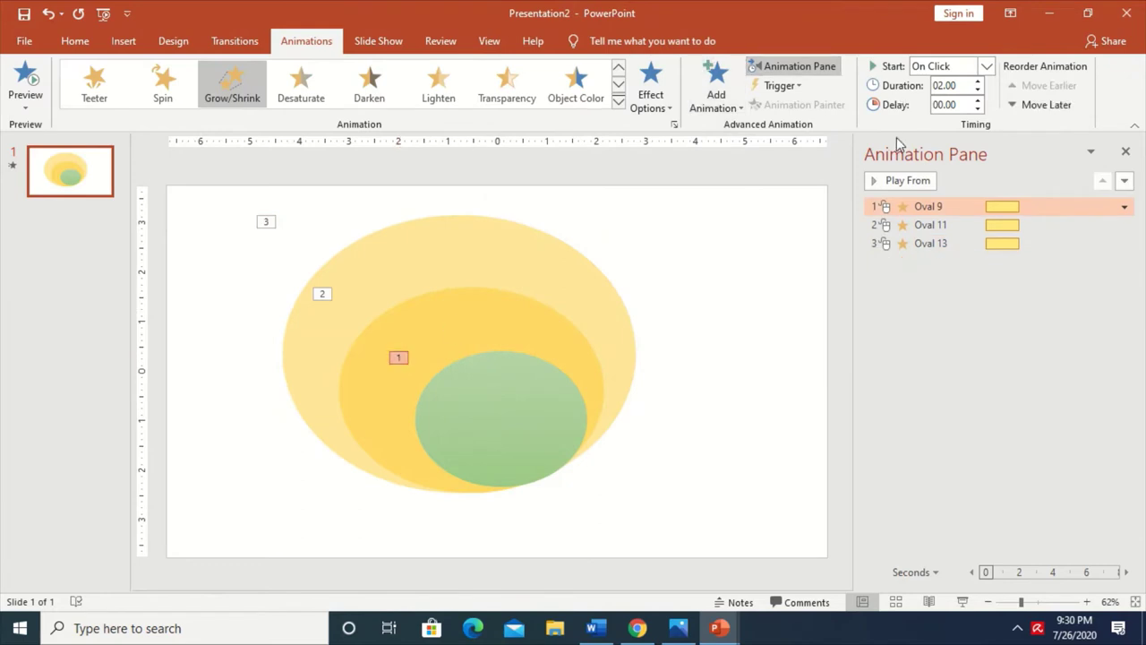
{"action": "left_click", "coordinate": [983, 70]}
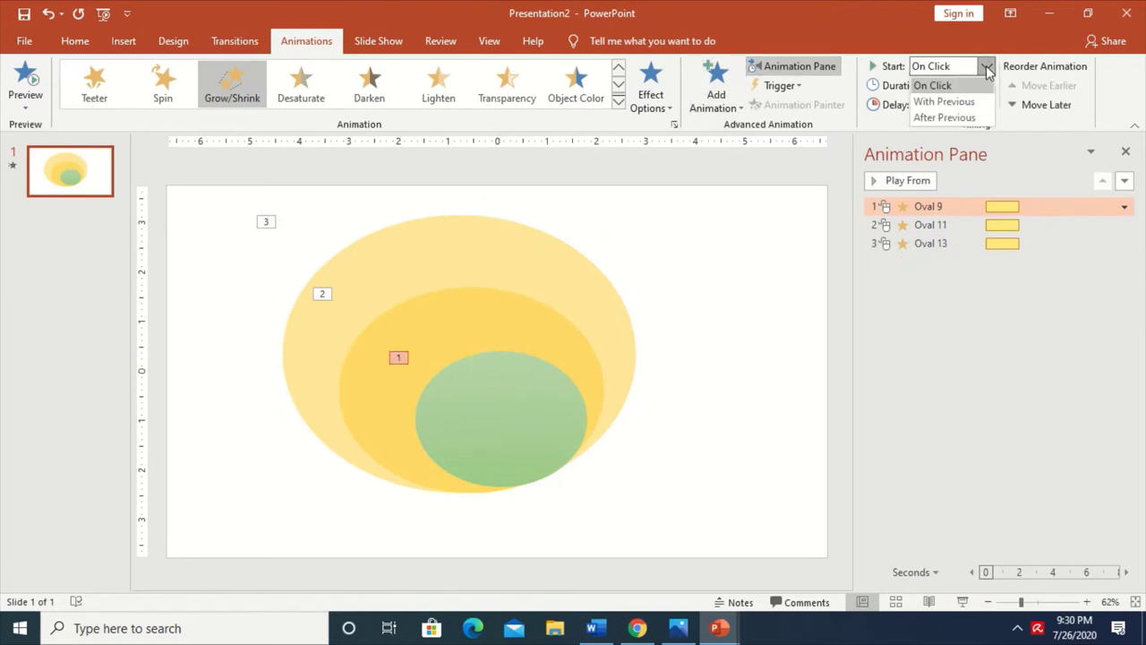
{"action": "left_click", "coordinate": [939, 113]}
{"action": "left_click", "coordinate": [321, 295]}
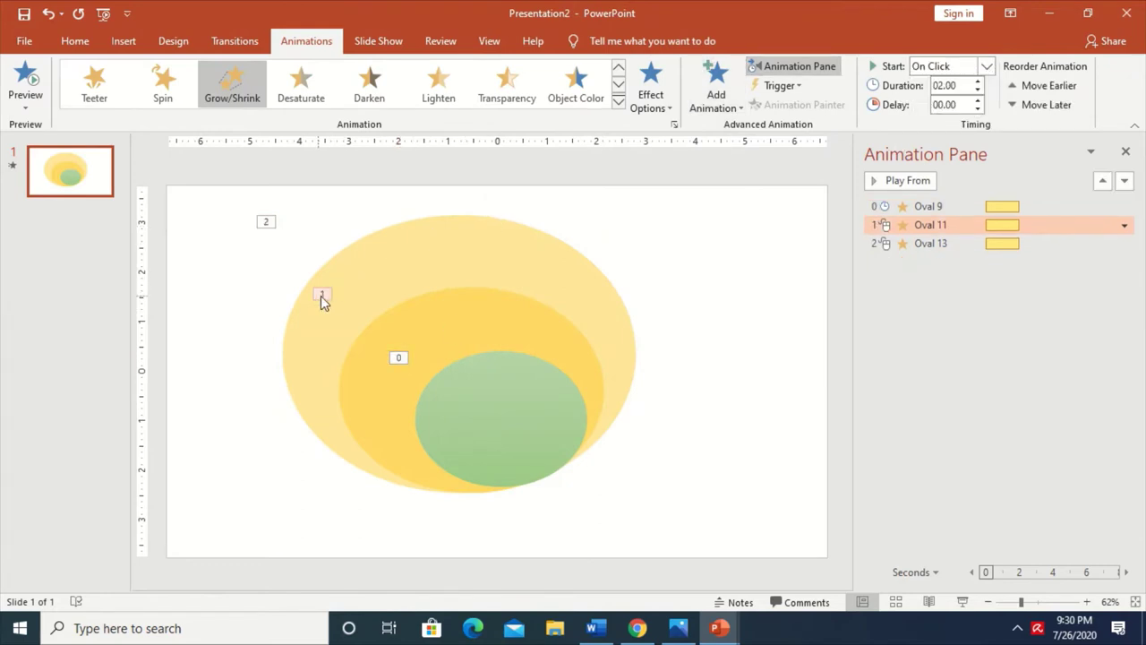
{"action": "left_click", "coordinate": [985, 67]}
{"action": "left_click", "coordinate": [946, 118]}
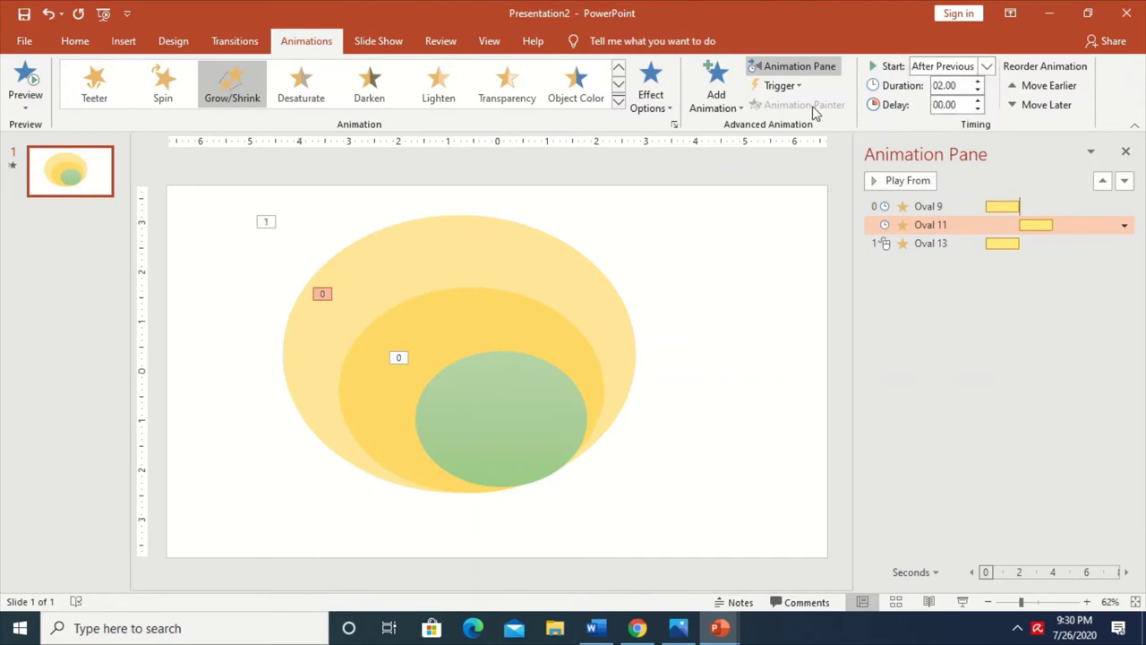
{"action": "left_click", "coordinate": [269, 222]}
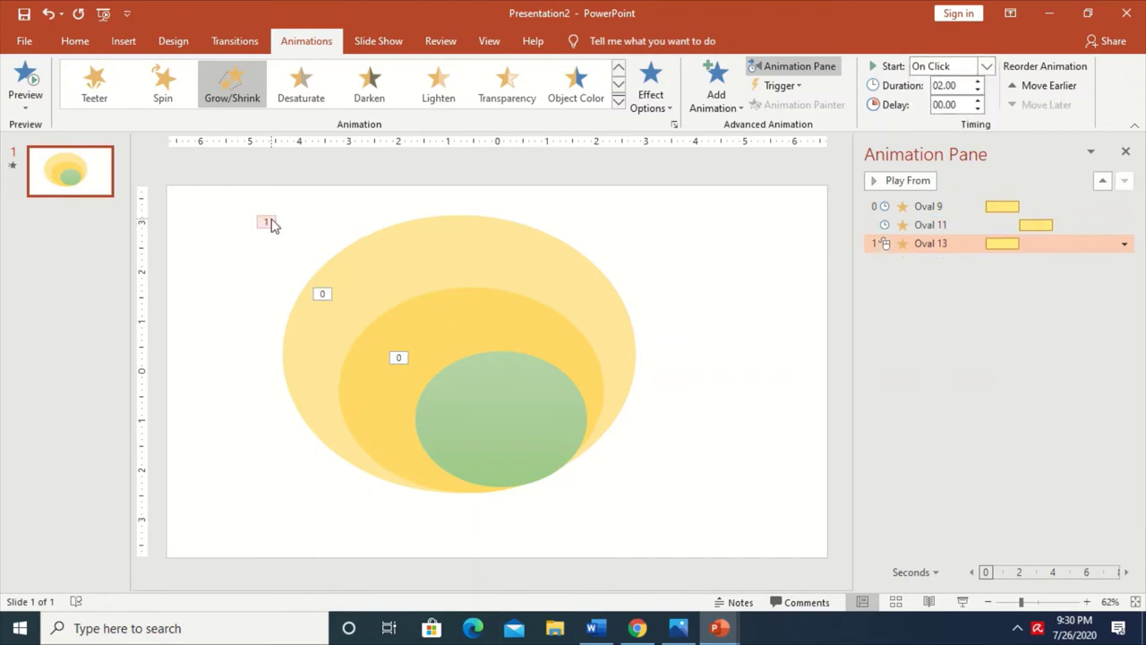
{"action": "left_click", "coordinate": [985, 66]}
{"action": "left_click", "coordinate": [936, 121]}
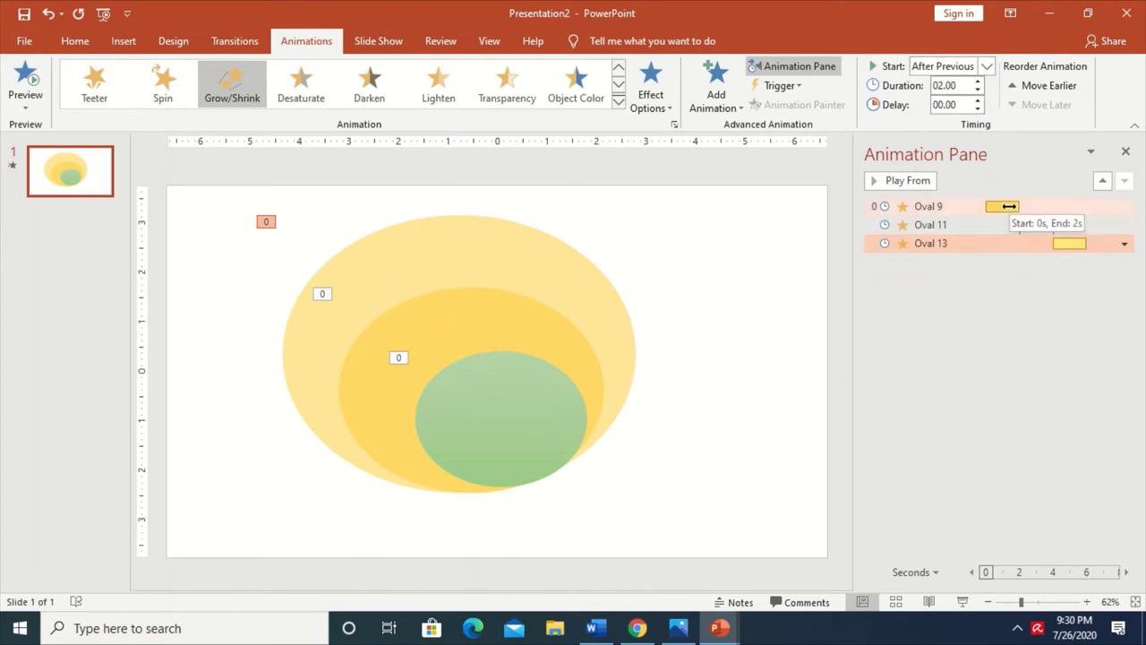
Make Oval 9's Grow/Shrink repeat Until End of Slide in its Timing settings.
{"action": "left_click", "coordinate": [1031, 209]}
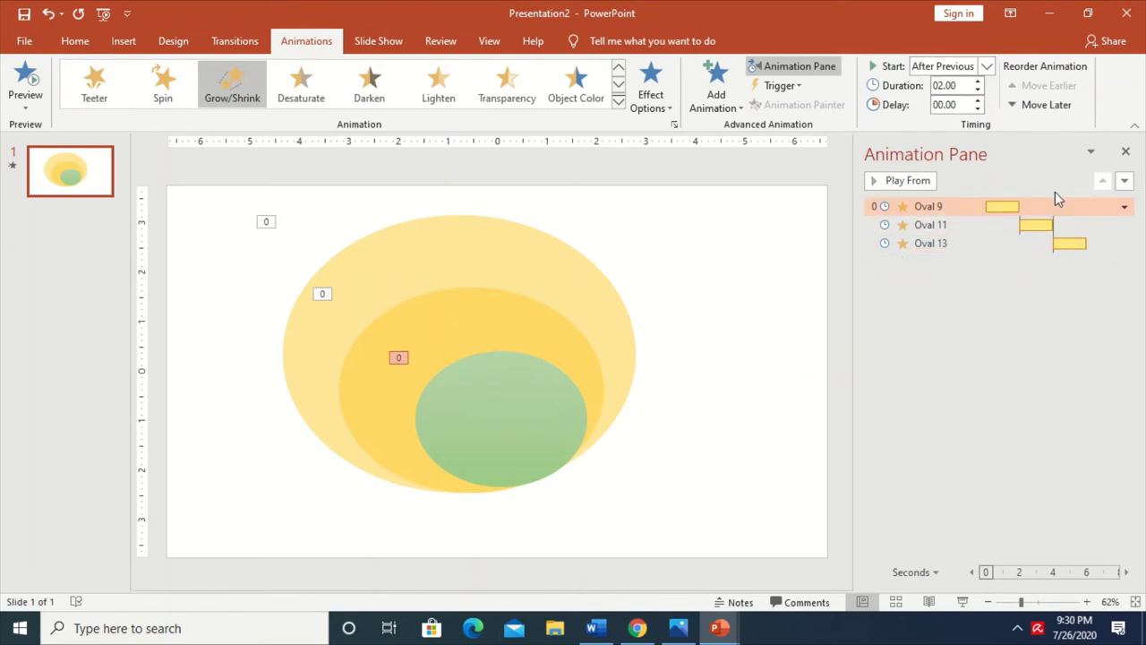
{"action": "left_click", "coordinate": [1124, 206]}
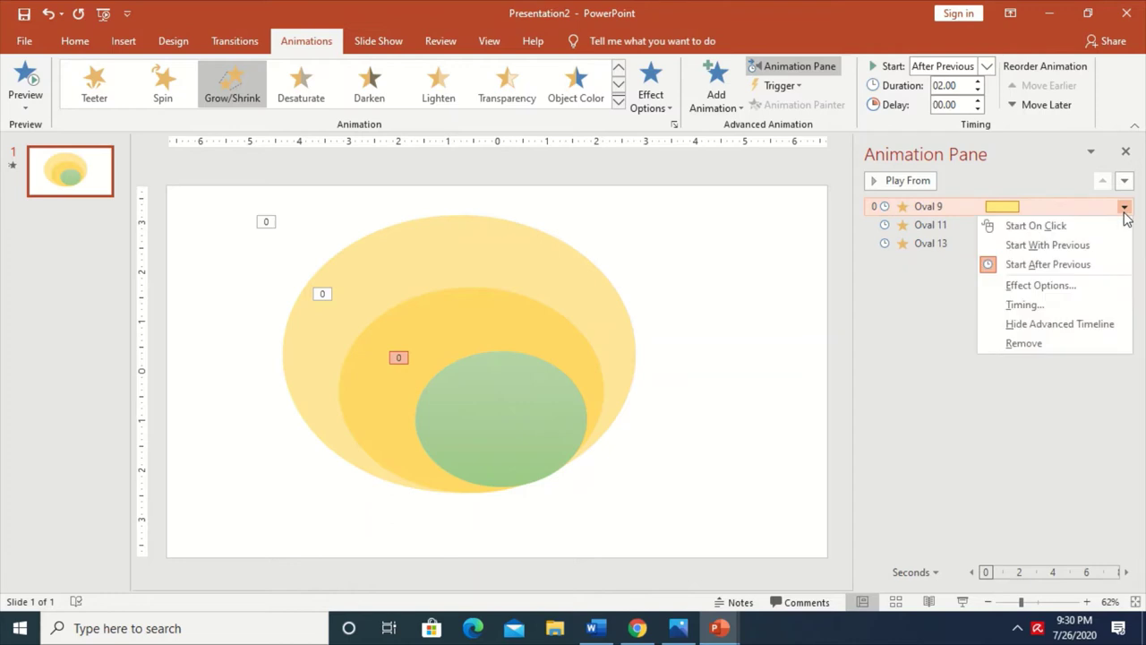
{"action": "left_click", "coordinate": [1039, 309]}
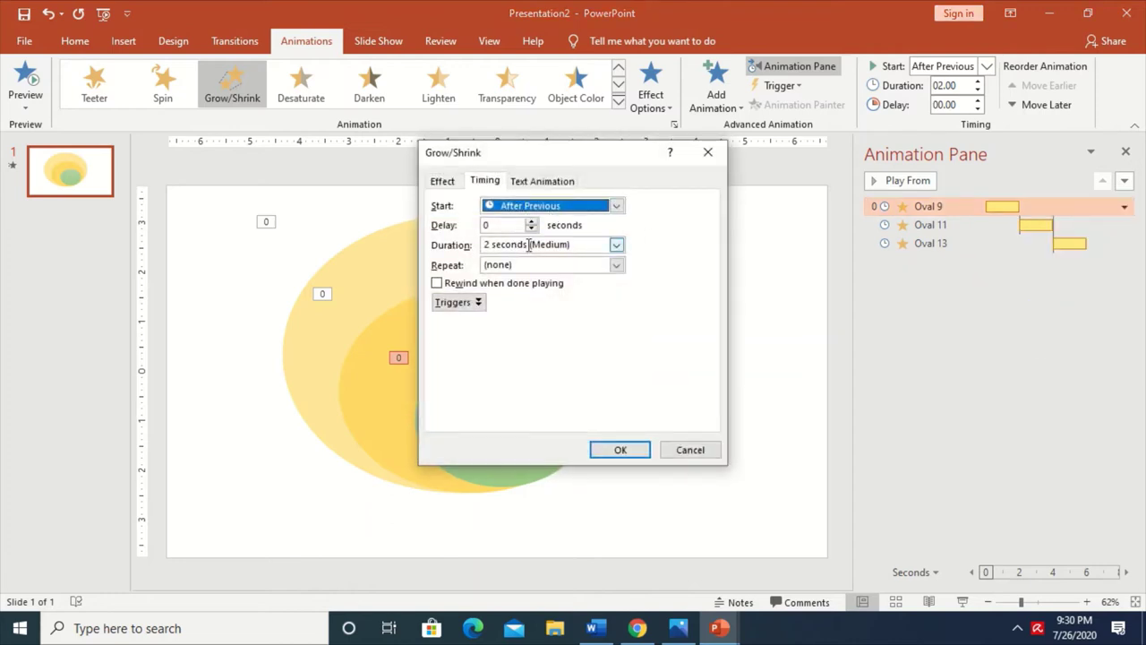
{"action": "left_click", "coordinate": [617, 265]}
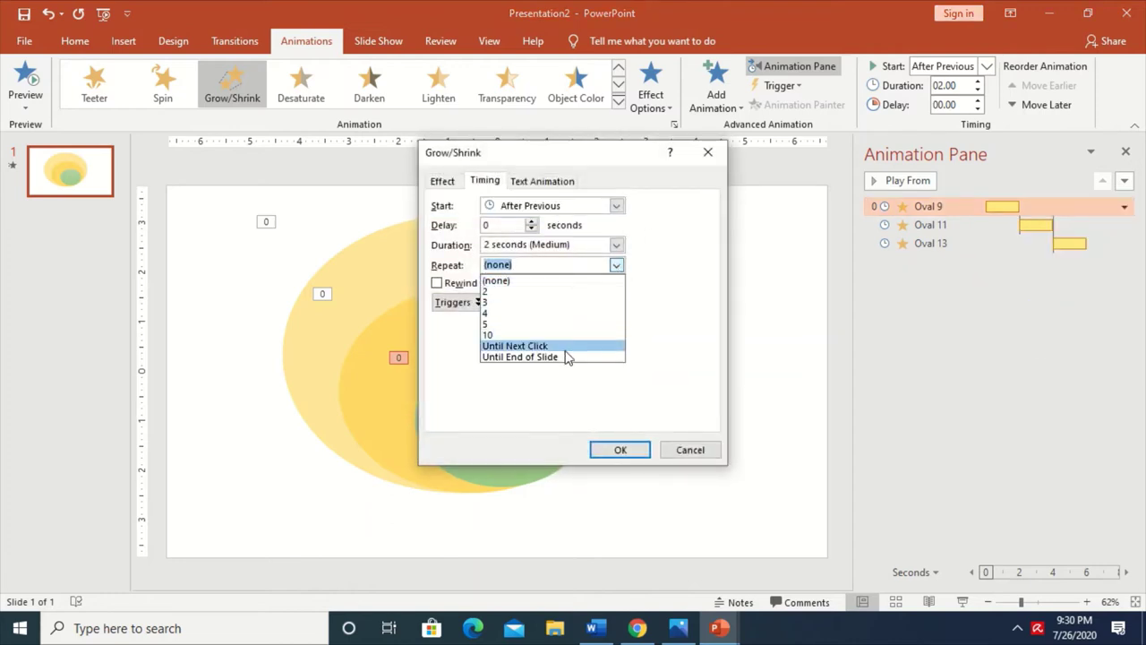
{"action": "left_click", "coordinate": [565, 357]}
{"action": "left_click", "coordinate": [617, 452]}
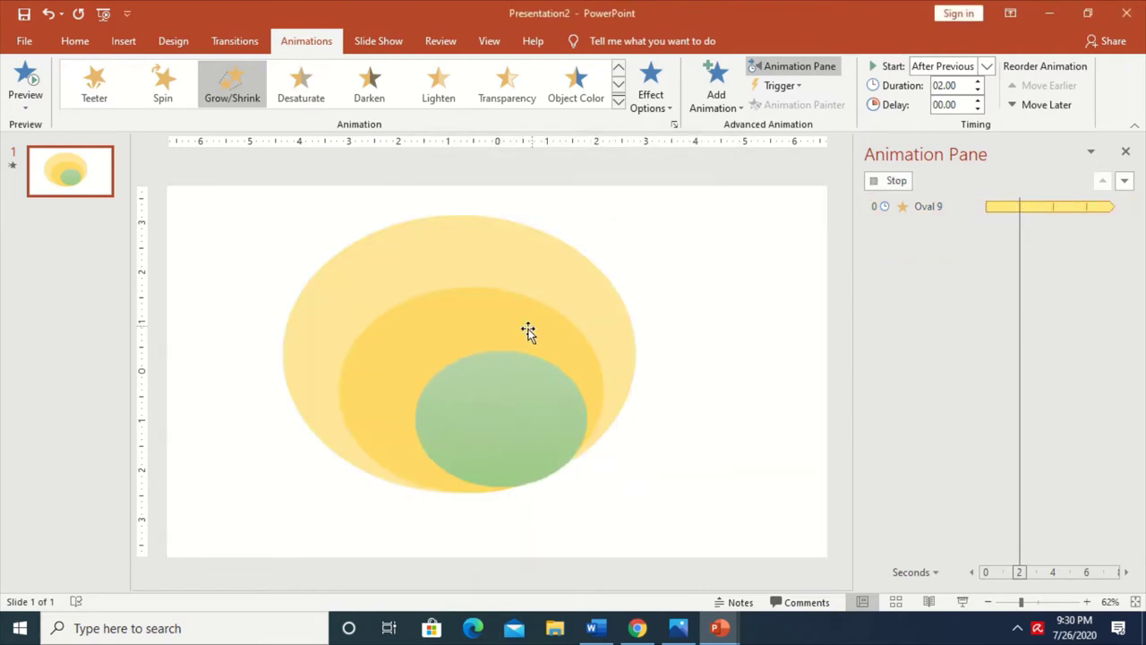
{"action": "left_click", "coordinate": [762, 286]}
{"action": "left_click", "coordinate": [452, 307]}
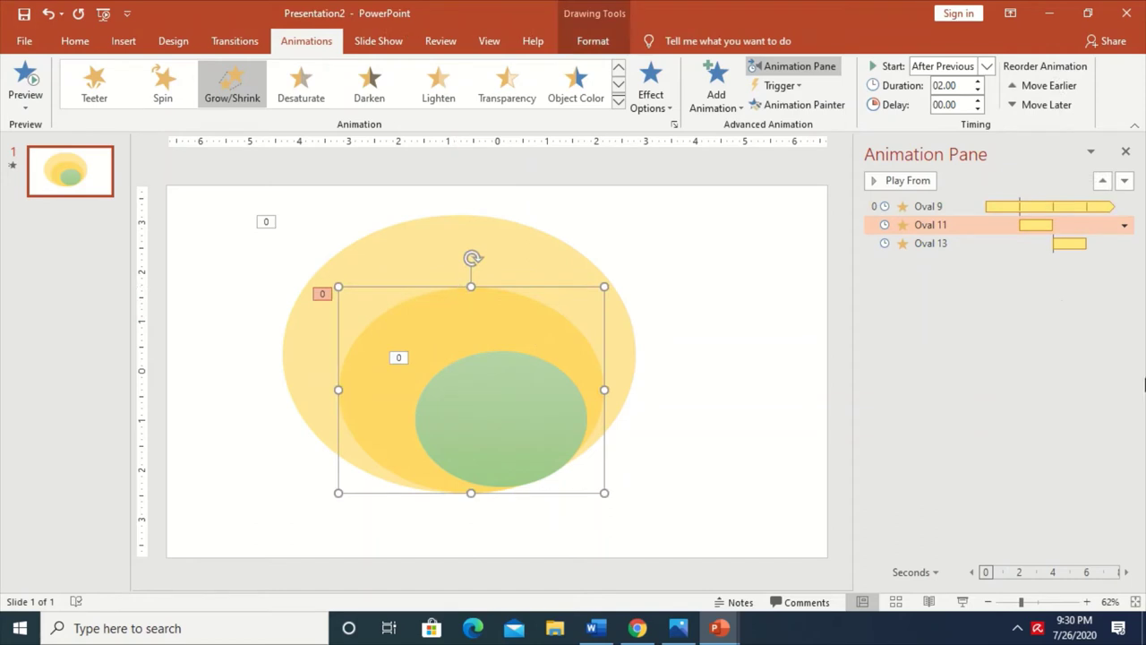
Set Oval 11's Grow/Shrink animation to repeat until end of slide.
{"action": "left_click", "coordinate": [1125, 227]}
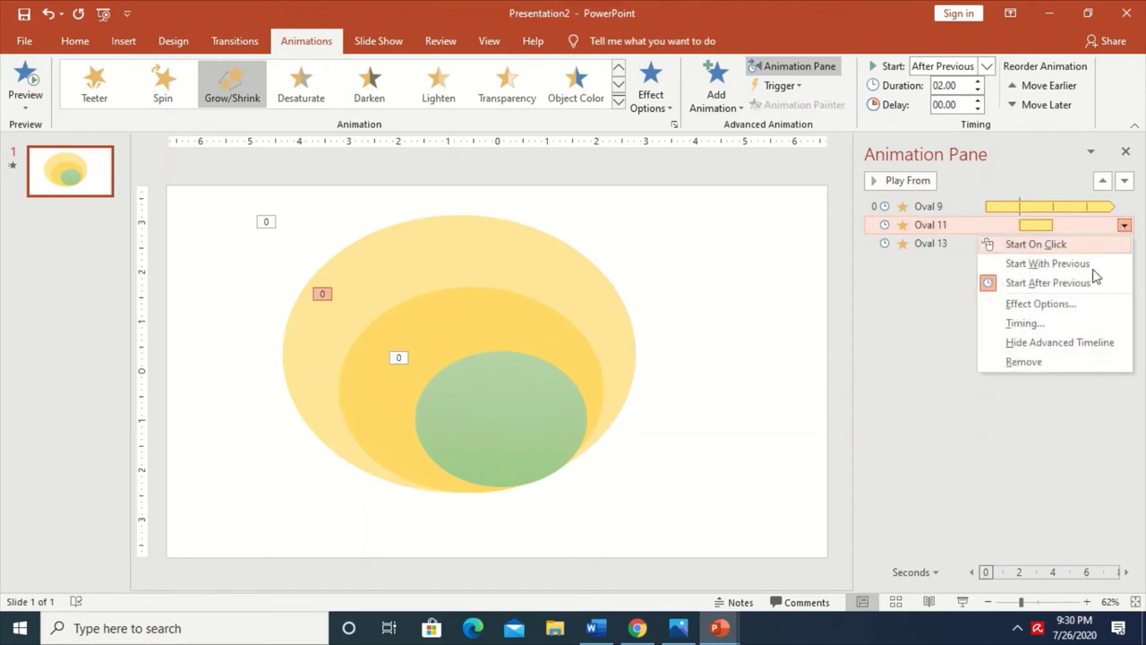
{"action": "left_click", "coordinate": [1022, 323]}
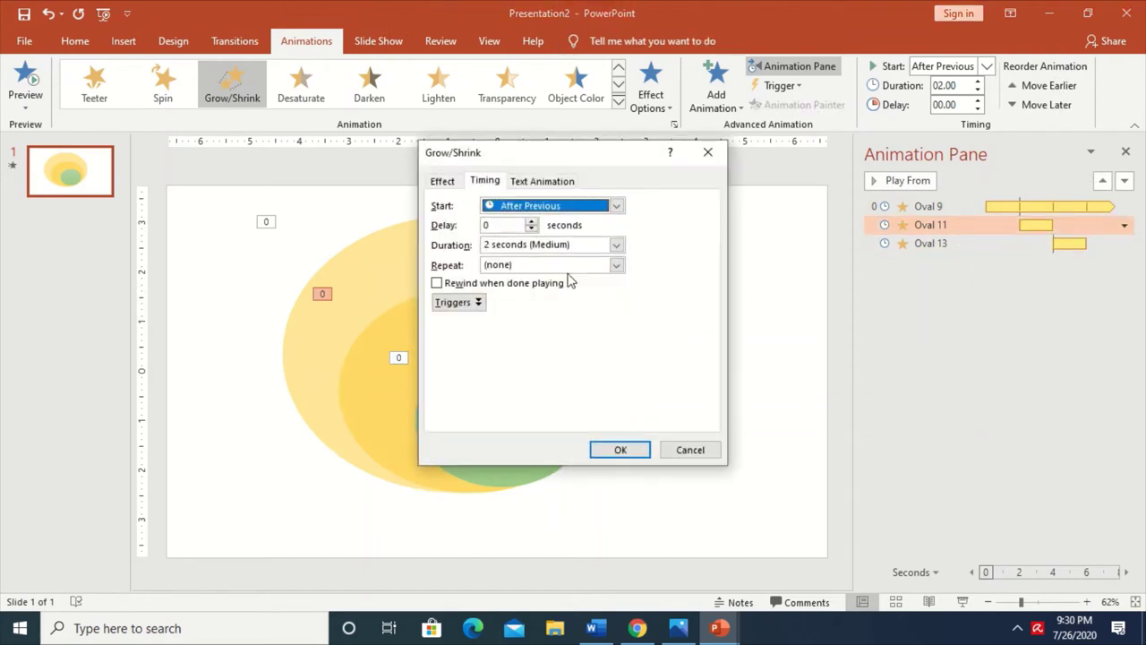
{"action": "left_click", "coordinate": [609, 265]}
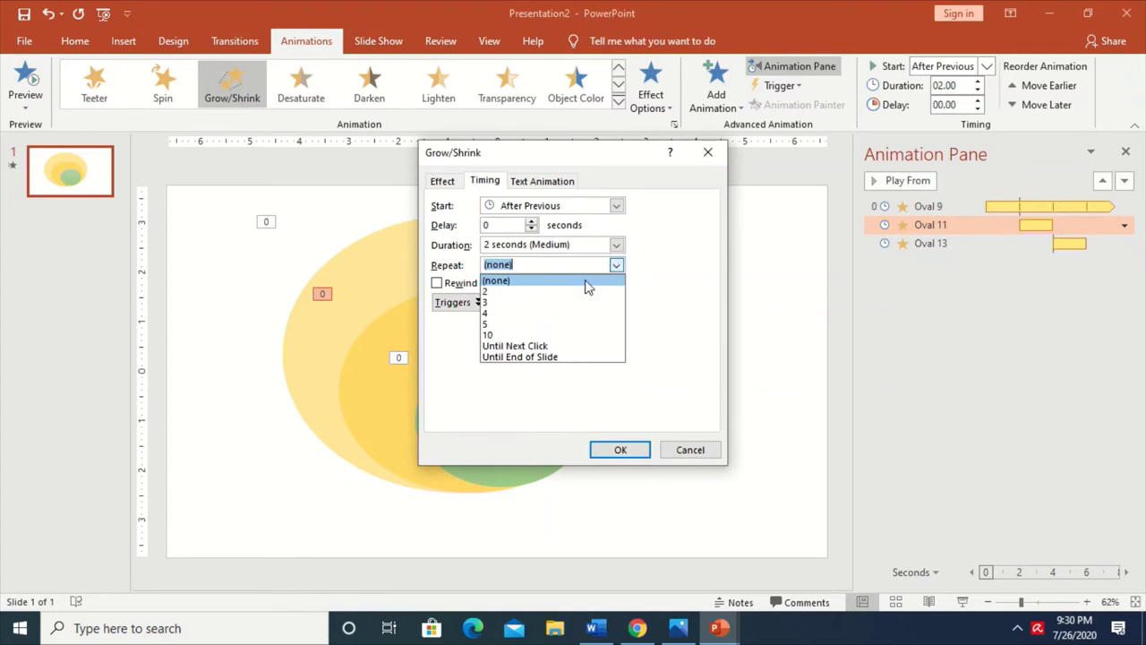
{"action": "left_click", "coordinate": [523, 357]}
{"action": "left_click", "coordinate": [618, 450]}
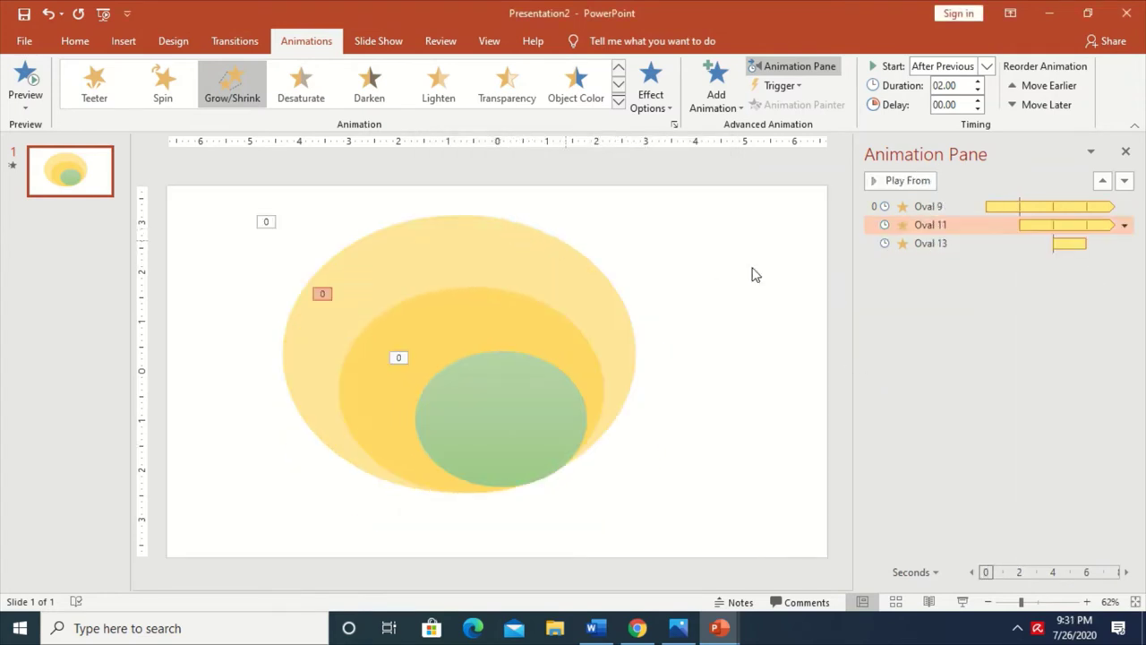
Make Oval 13's animation repeat until end of slide and shift the outer oval slightly left.
{"action": "left_click", "coordinate": [1078, 251]}
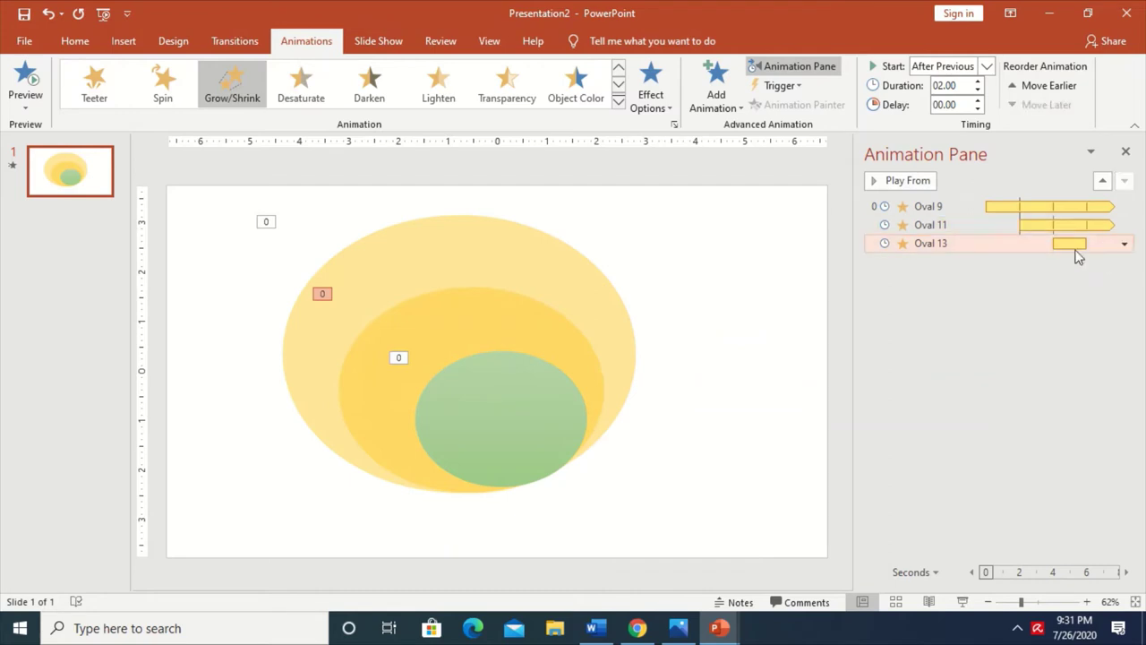
{"action": "left_click", "coordinate": [1124, 243]}
{"action": "left_click", "coordinate": [1025, 341]}
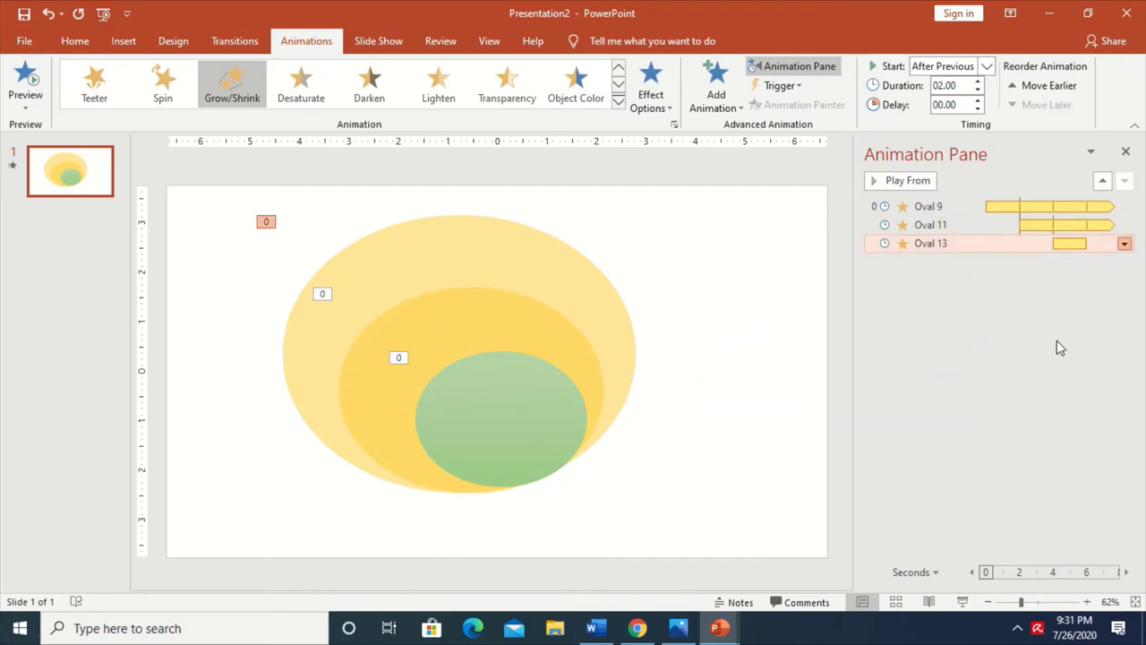
{"action": "left_click", "coordinate": [617, 265]}
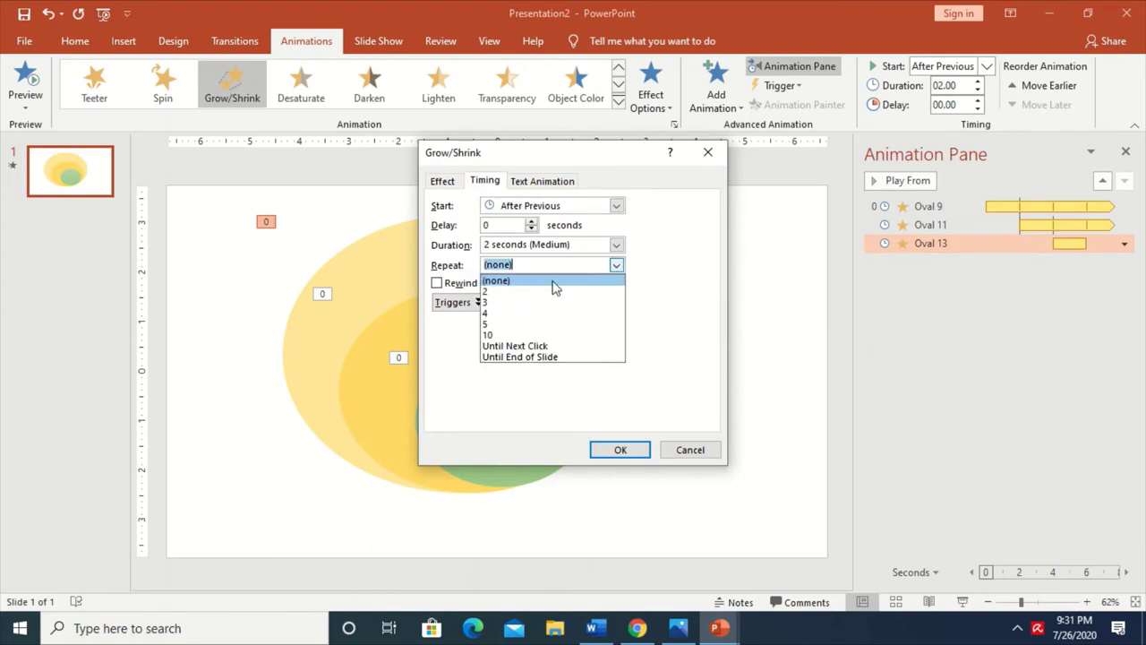
{"action": "left_click", "coordinate": [522, 357]}
{"action": "left_click", "coordinate": [618, 451]}
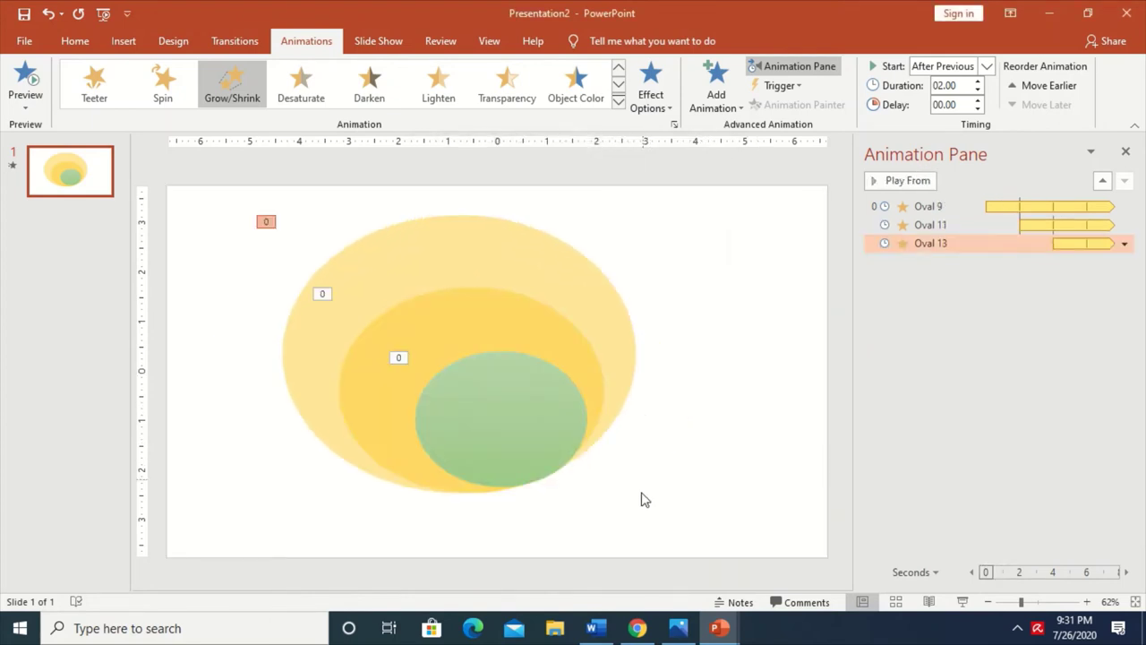
{"action": "left_click_drag", "start_coordinate": [681, 491], "coordinate": [214, 214]}
{"action": "mouse_move", "coordinate": [412, 259]}
{"action": "left_mouse_down"}
{"action": "mouse_move", "coordinate": [464, 295]}
{"action": "mouse_move", "coordinate": [422, 265]}
{"action": "left_mouse_up"}
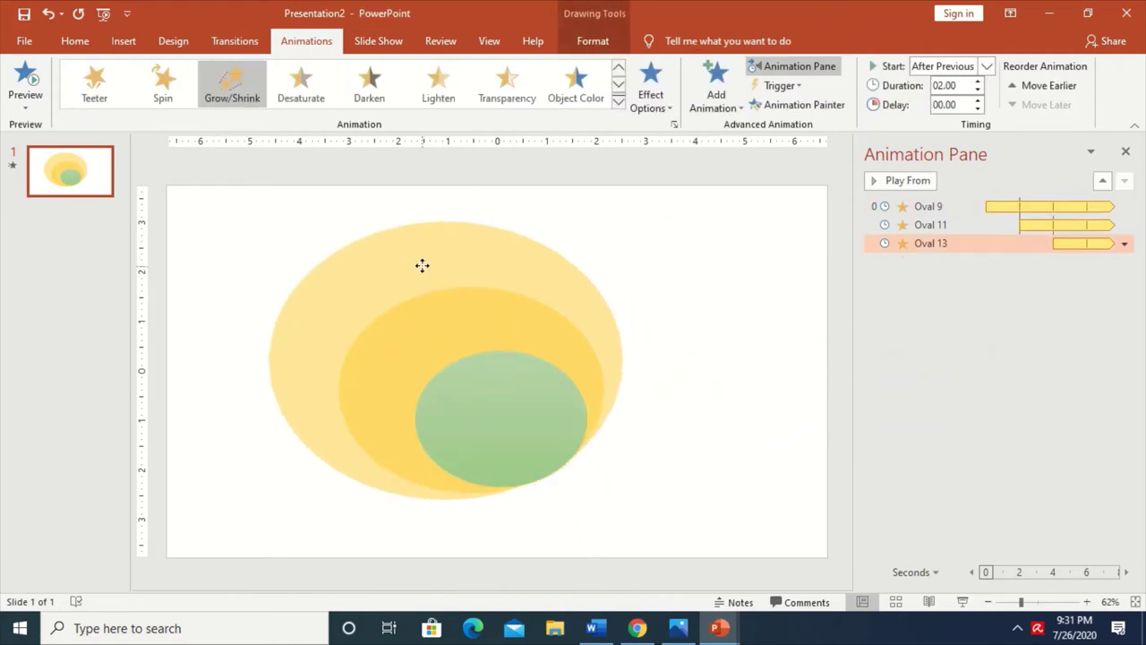
Move the three overlapping ovals right and slightly down.
{"action": "left_click_drag", "start_coordinate": [729, 514], "coordinate": [179, 157]}
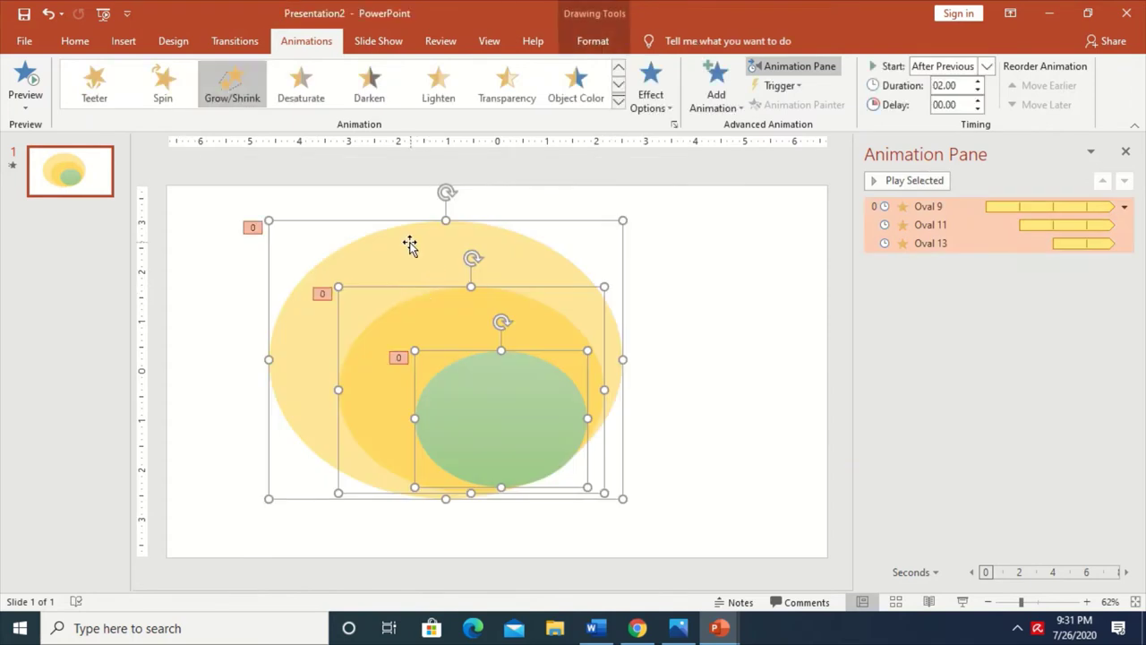
{"action": "left_click_drag", "start_coordinate": [409, 246], "coordinate": [497, 275]}
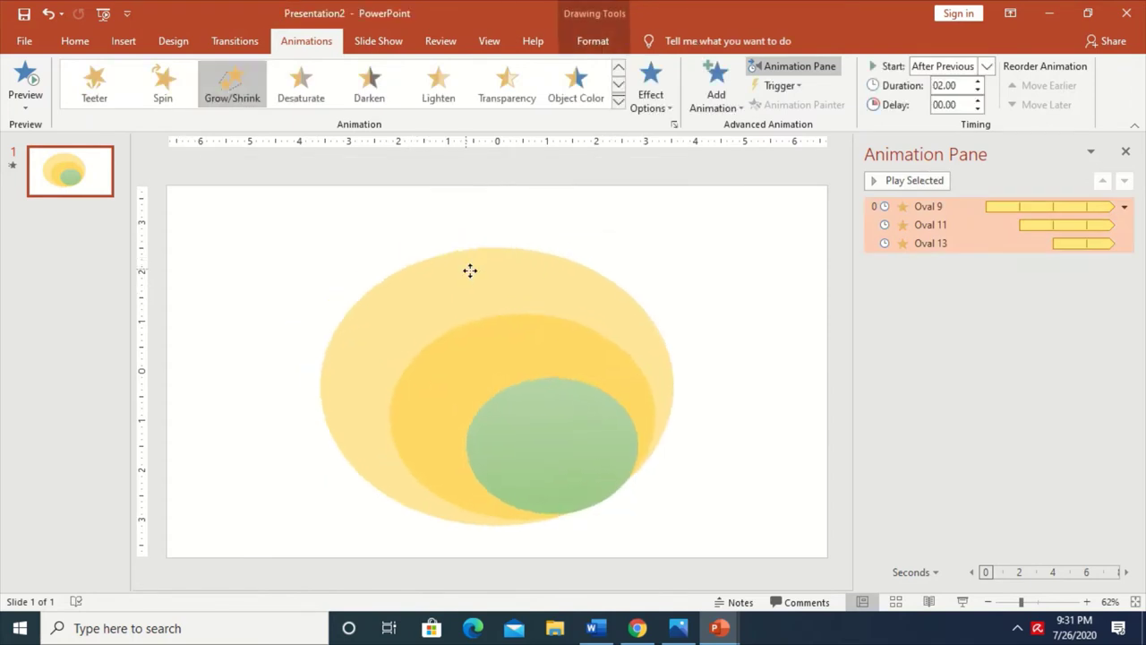
{"action": "left_click", "coordinate": [725, 222]}
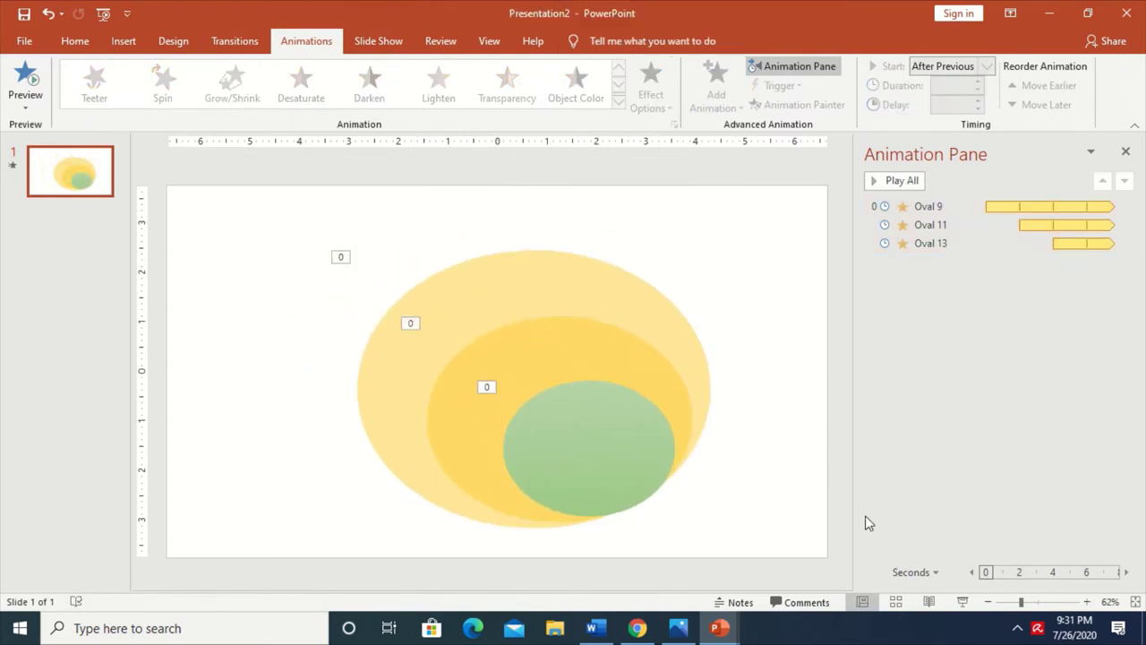
Play the slide show to test the oval animations, then stop the screen recording.
{"action": "left_click", "coordinate": [963, 602]}
{"action": "key", "text": "Escape"}
{"action": "mouse_move", "coordinate": [489, 5]}
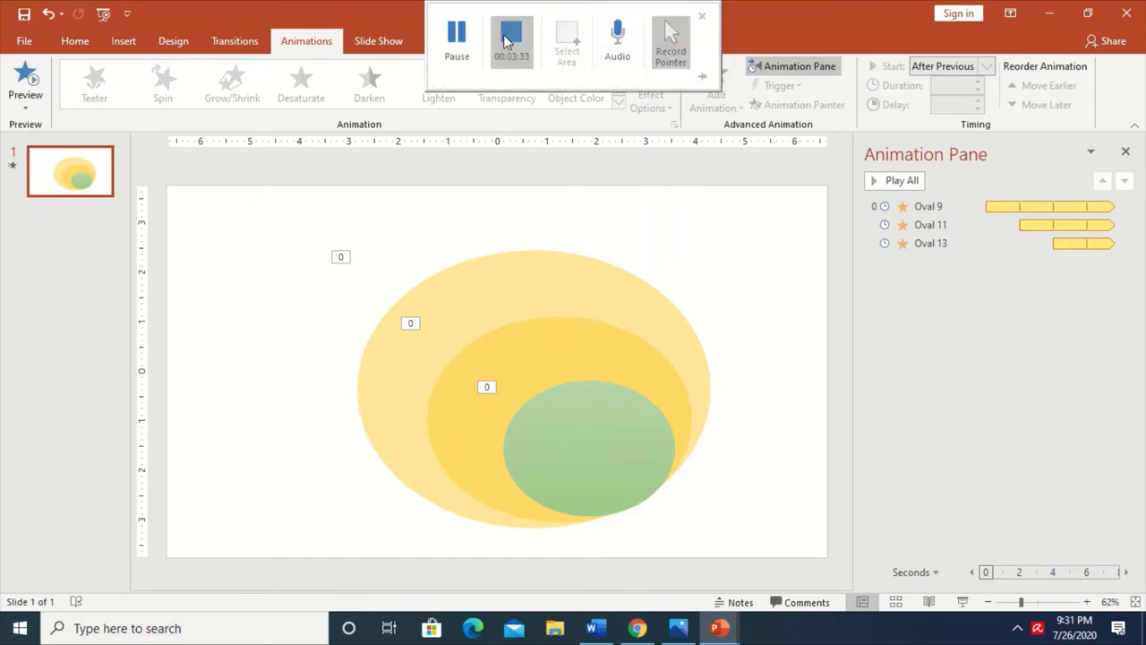
{"action": "left_click", "coordinate": [513, 35]}
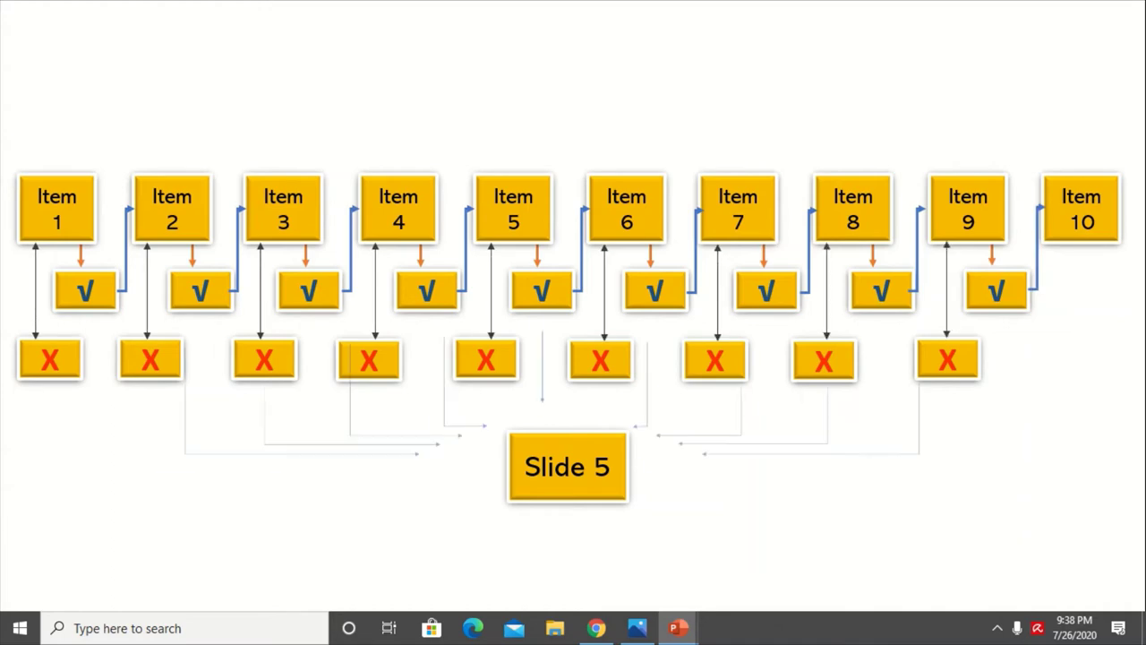
Exit the running slide show with Esc.
{"action": "key", "text": "Escape"}
Browse all the presentation's slides in Slide Sorter view.
{"action": "left_click", "coordinate": [890, 601]}
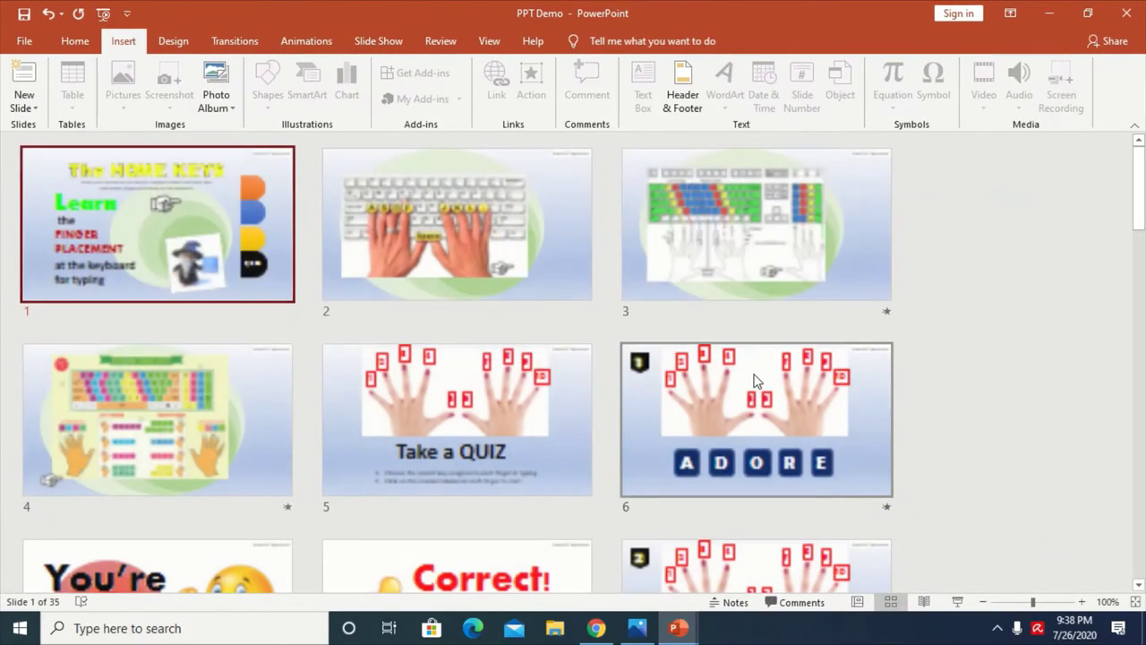
{"action": "scroll", "coordinate": [875, 377], "scroll_direction": "down", "scroll_amount": 5}
{"action": "scroll", "coordinate": [882, 394], "scroll_direction": "down", "scroll_amount": 5}
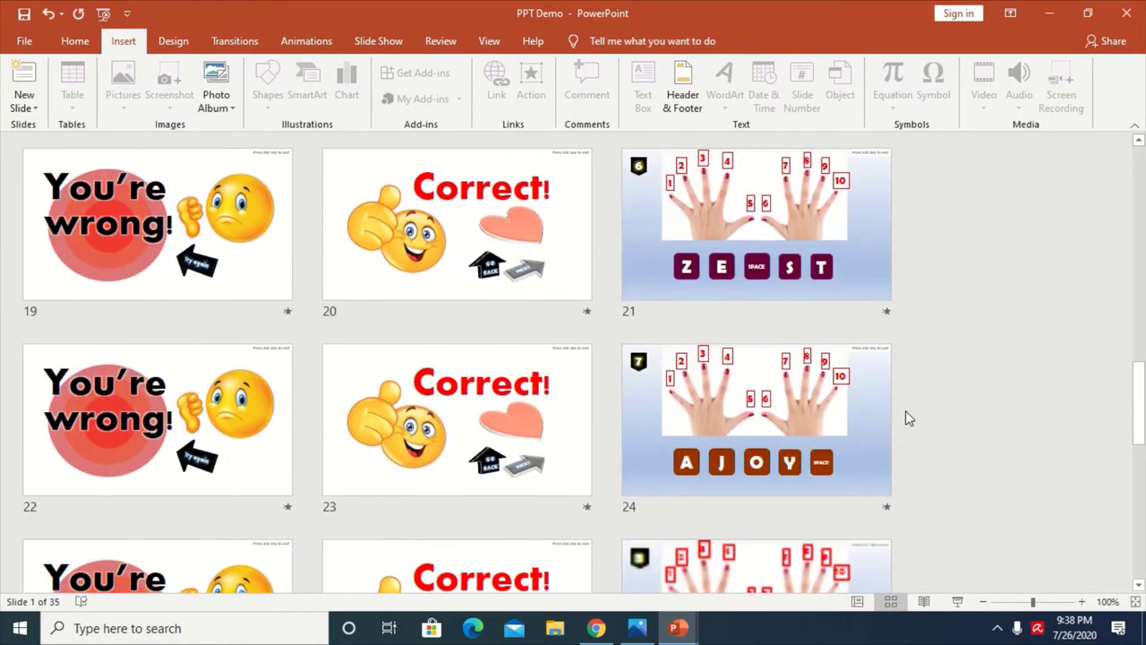
{"action": "scroll", "coordinate": [905, 410], "scroll_direction": "down", "scroll_amount": 3}
{"action": "scroll", "coordinate": [911, 421], "scroll_direction": "down", "scroll_amount": 2}
{"action": "scroll", "coordinate": [910, 419], "scroll_direction": "up", "scroll_amount": 5}
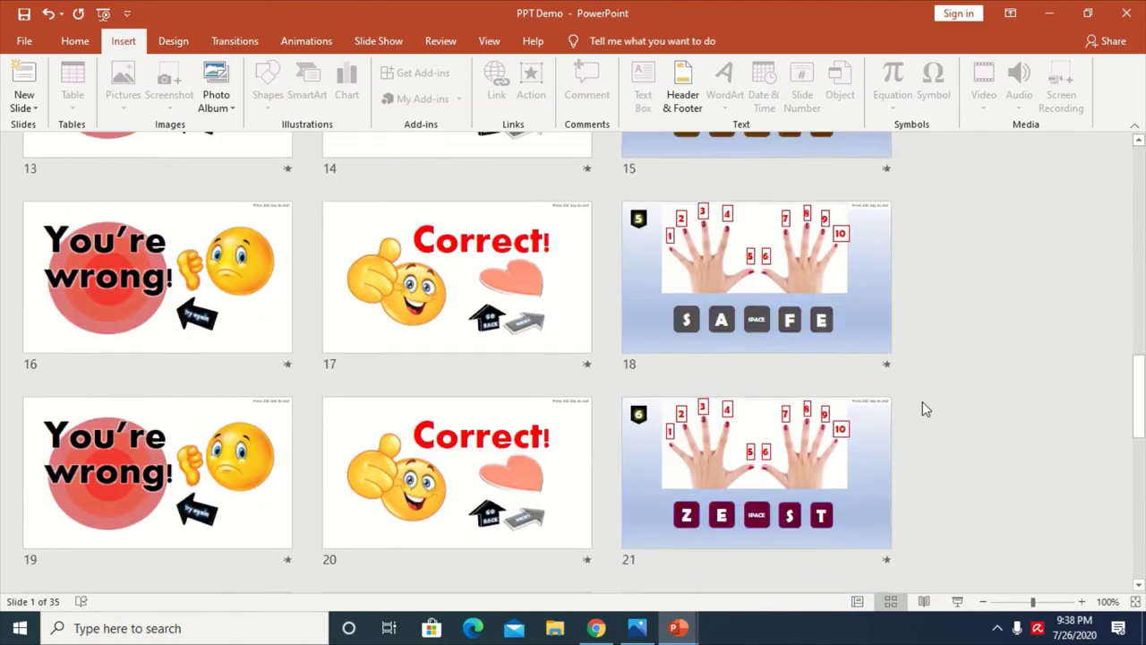
{"action": "scroll", "coordinate": [923, 405], "scroll_direction": "up", "scroll_amount": 3}
{"action": "scroll", "coordinate": [929, 402], "scroll_direction": "up", "scroll_amount": 2}
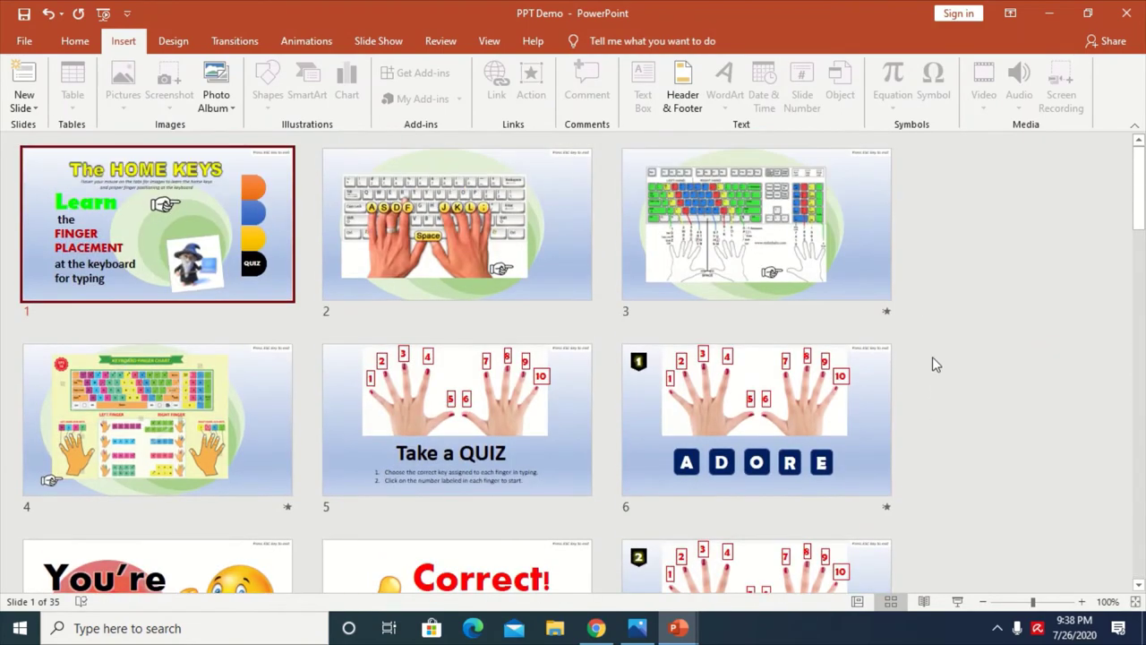
Return to Normal view, preview slides 2–5, and end on slide 1, The HOME KEYS.
{"action": "left_click", "coordinate": [857, 602]}
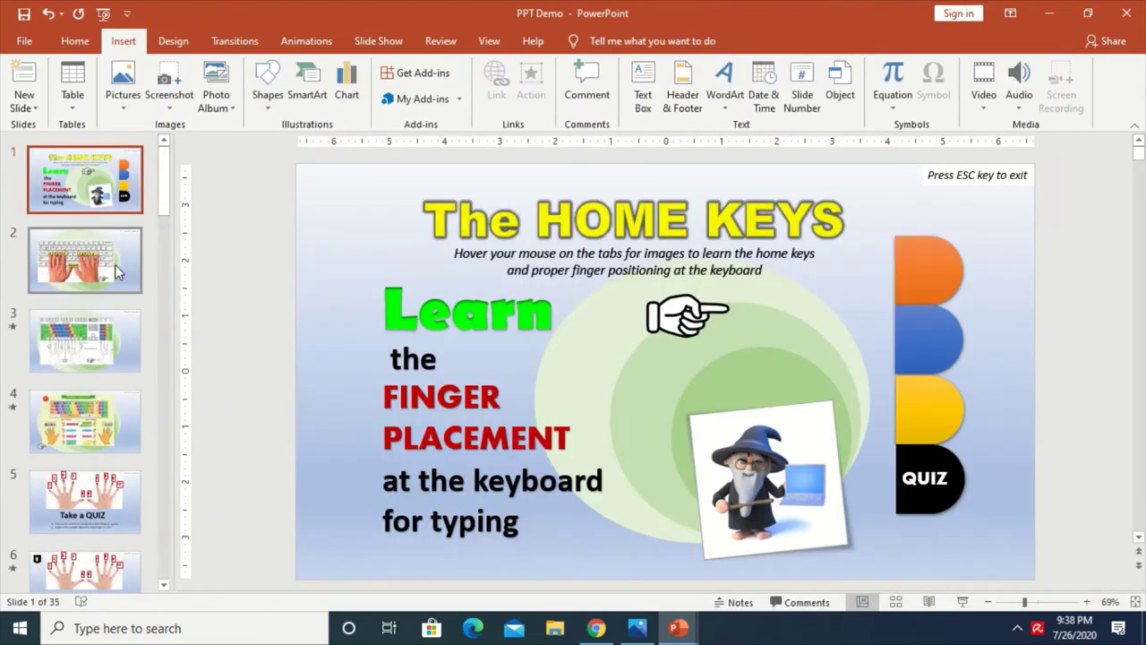
{"action": "left_click", "coordinate": [90, 260]}
{"action": "left_click", "coordinate": [104, 331]}
{"action": "left_click", "coordinate": [96, 430]}
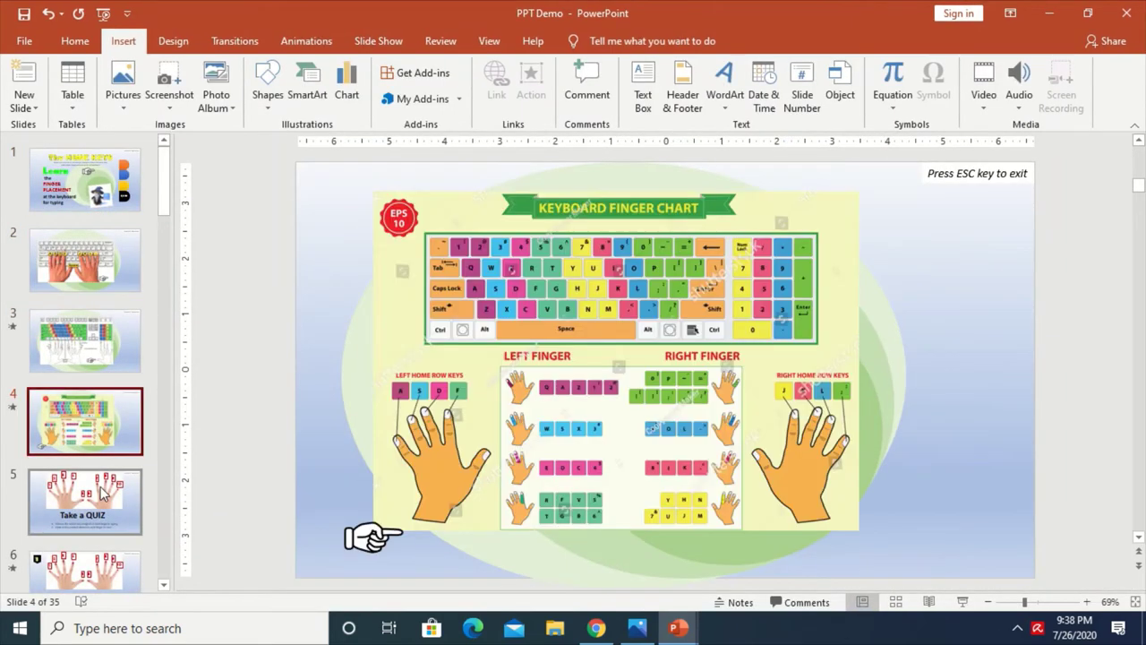
{"action": "left_click", "coordinate": [100, 493]}
{"action": "left_click", "coordinate": [104, 177]}
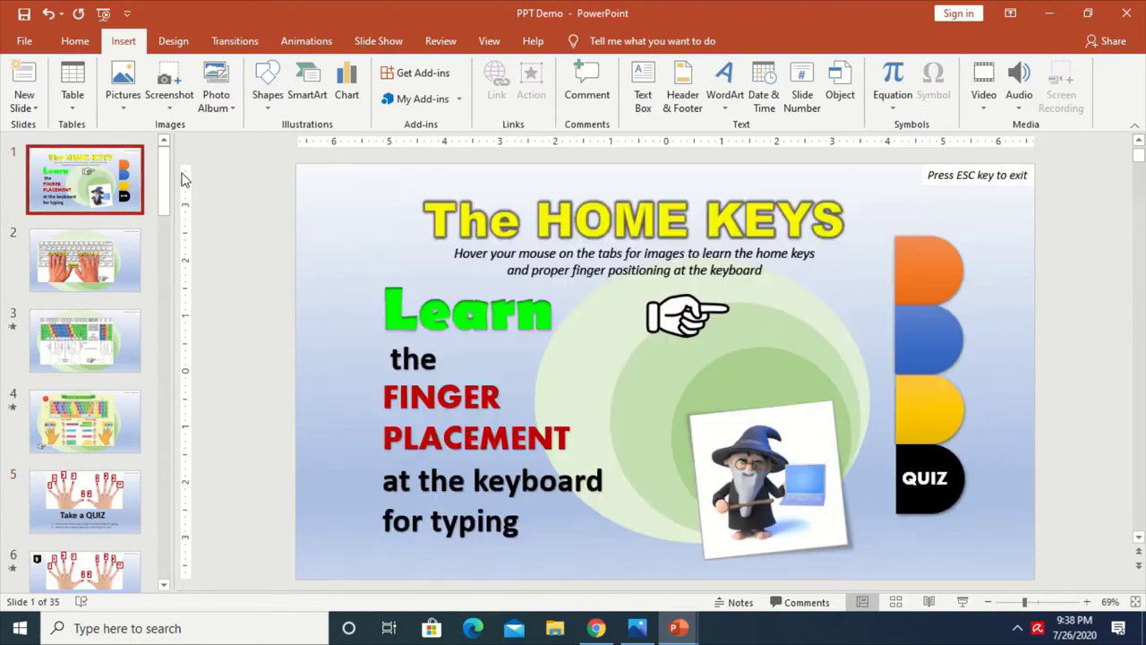
Give the orange tab a mouse-over hyperlink to Slide 2.
{"action": "left_click", "coordinate": [946, 276]}
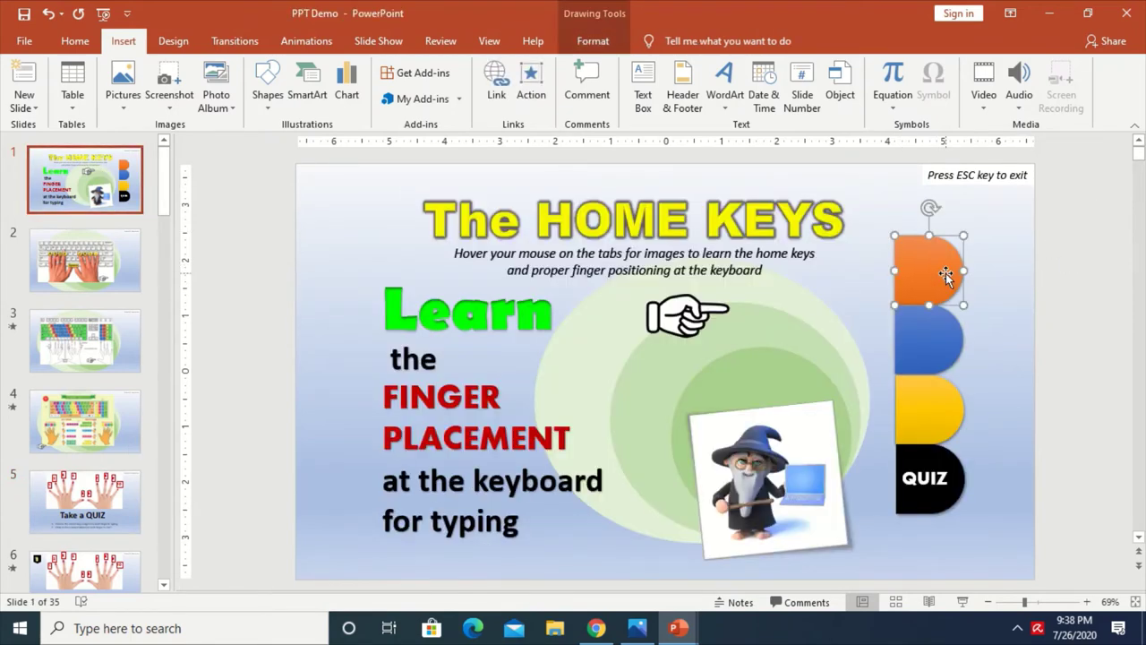
{"action": "left_click", "coordinate": [537, 85]}
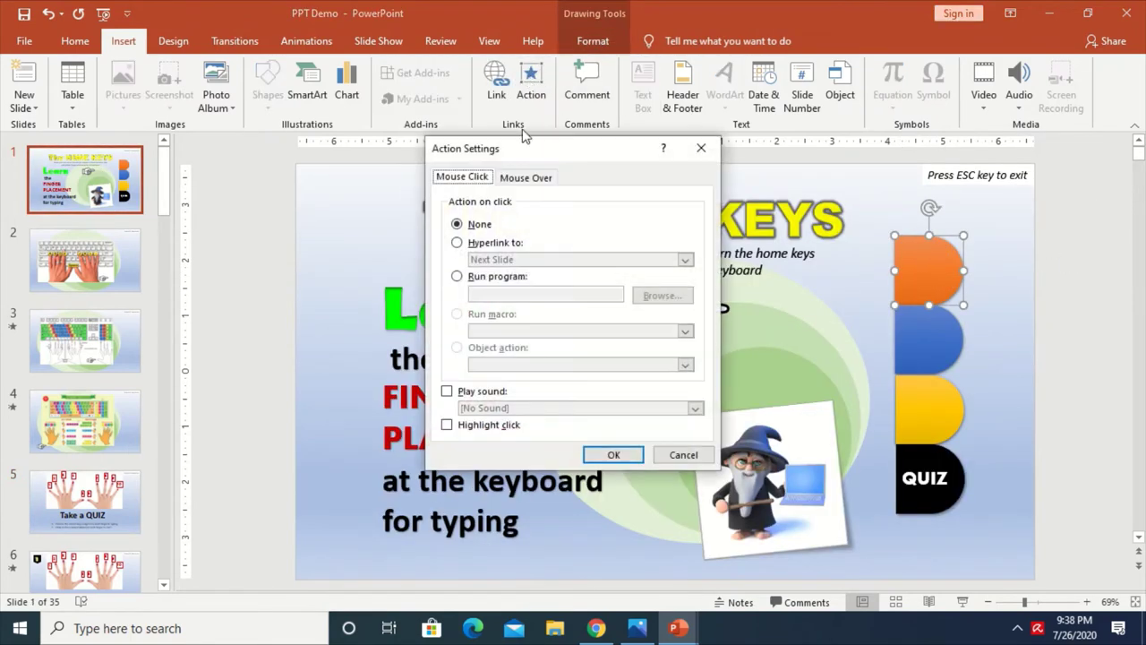
{"action": "left_click", "coordinate": [522, 179]}
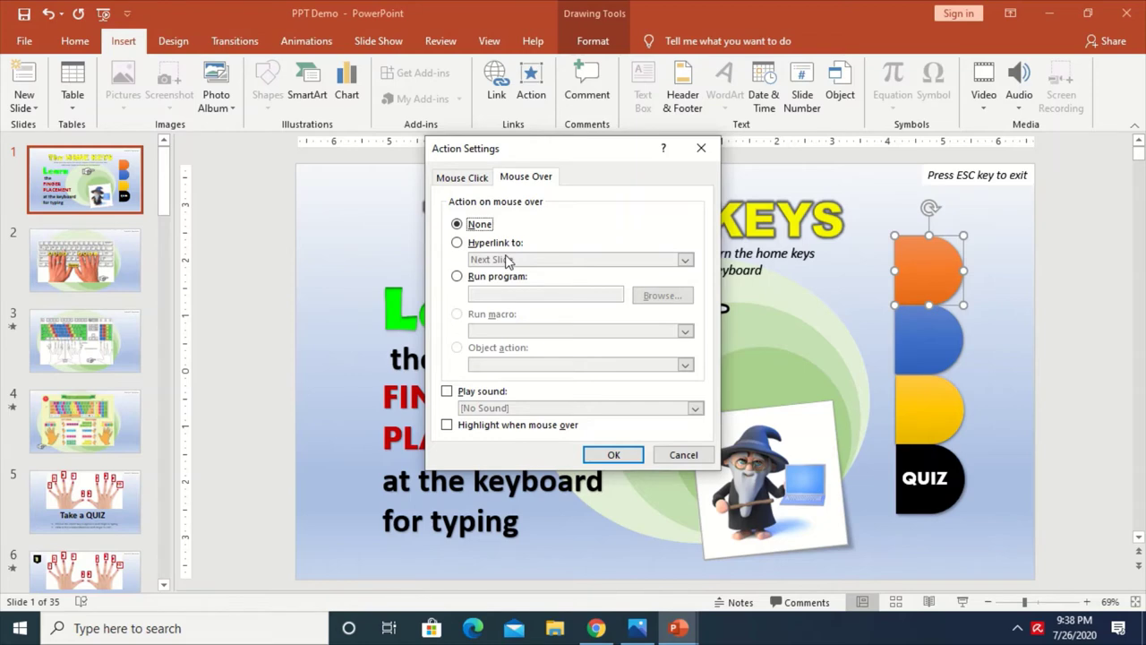
{"action": "left_click", "coordinate": [457, 243]}
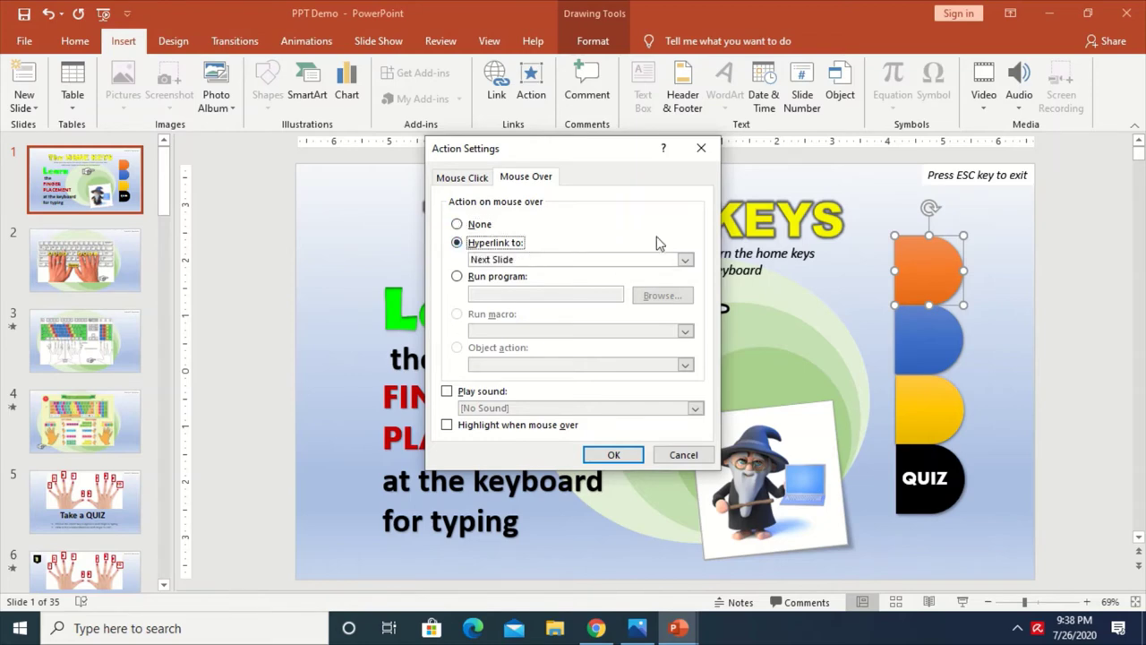
{"action": "left_click", "coordinate": [685, 259]}
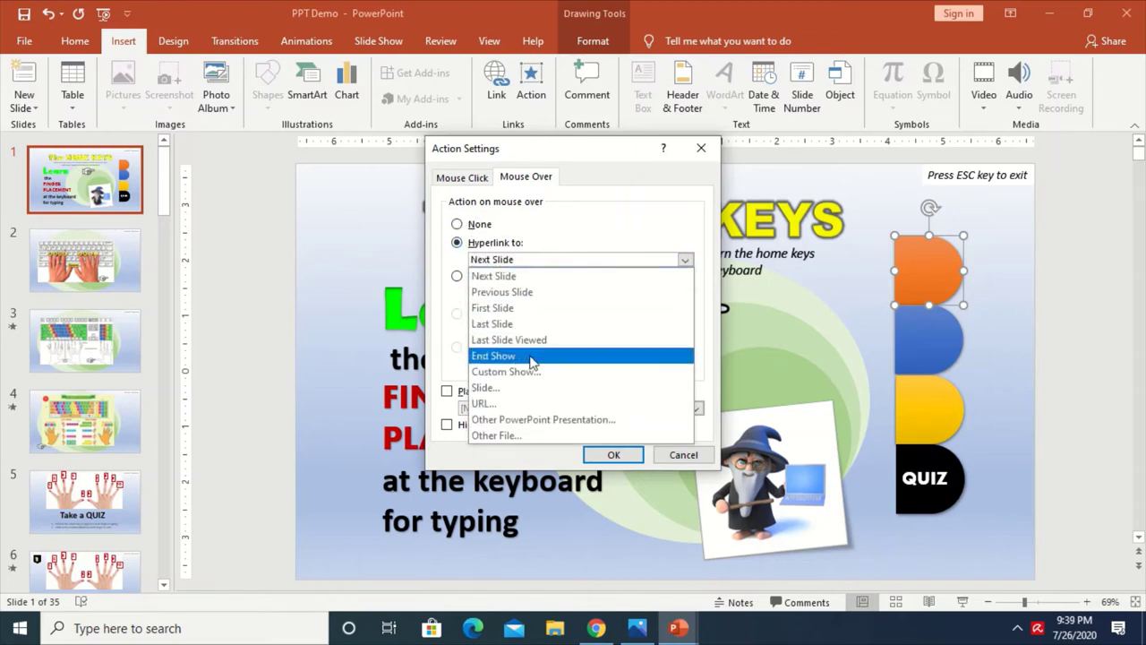
{"action": "left_click", "coordinate": [520, 388]}
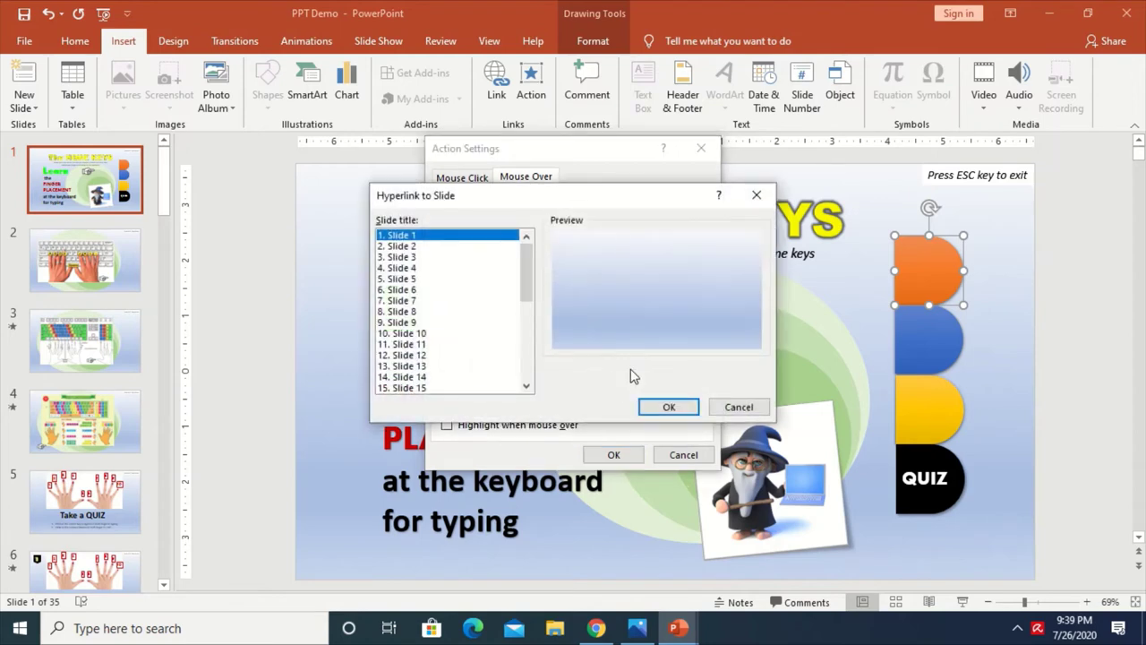
{"action": "left_click", "coordinate": [417, 247]}
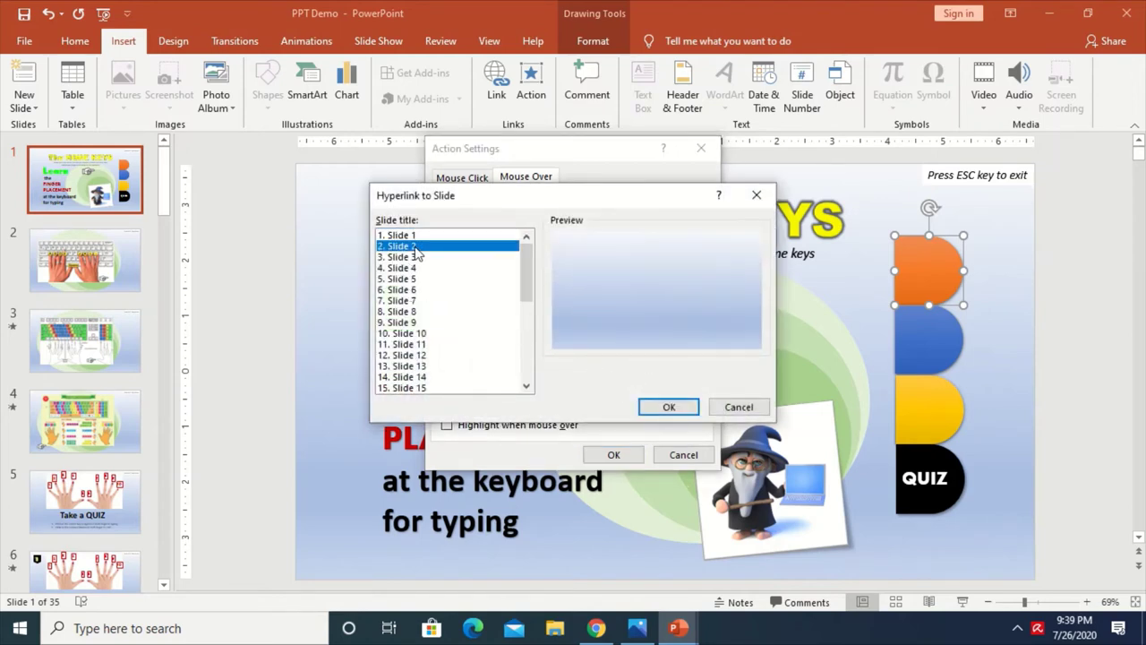
{"action": "left_click", "coordinate": [672, 408]}
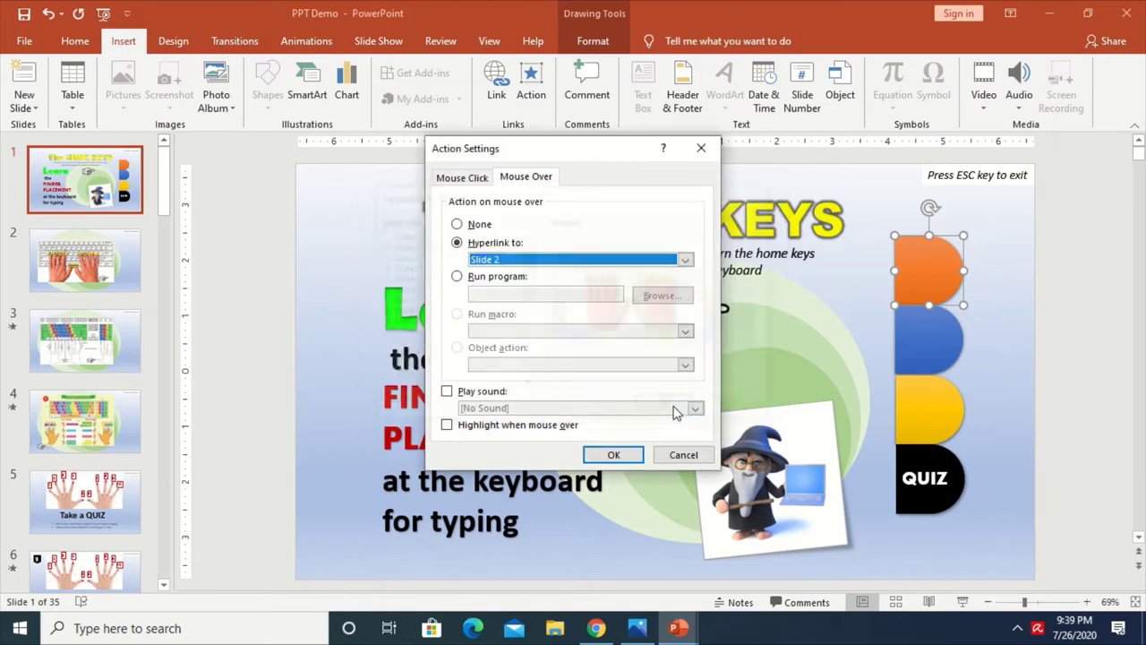
Add the Click sound to the orange tab's mouse-over action.
{"action": "left_click", "coordinate": [448, 394]}
{"action": "left_click", "coordinate": [484, 409]}
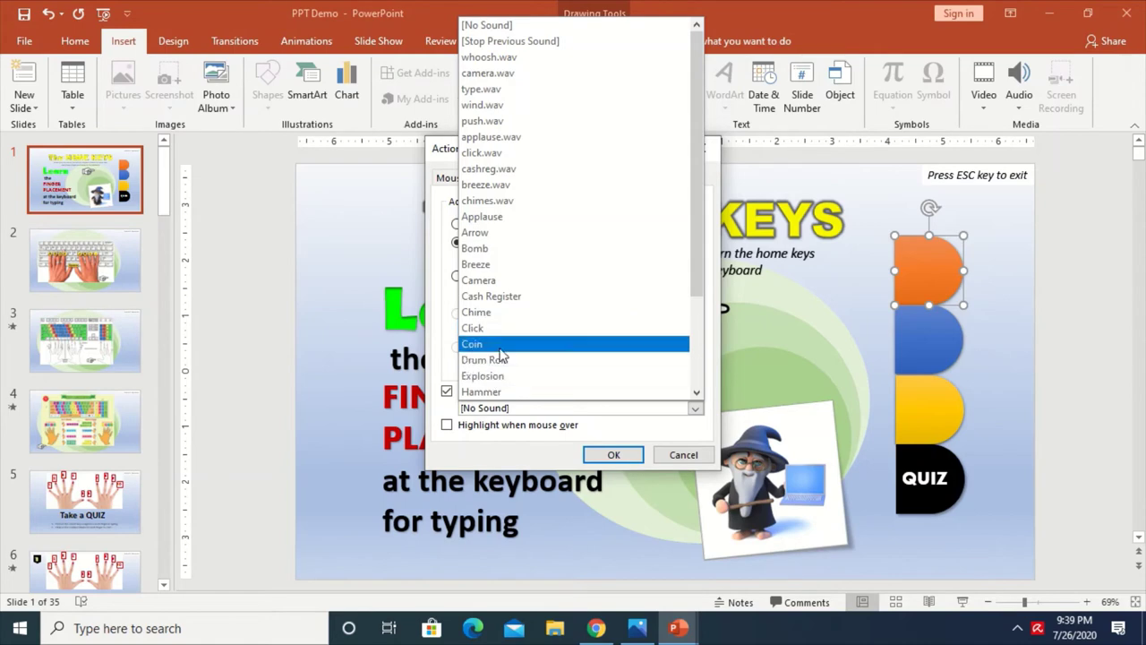
{"action": "scroll", "coordinate": [491, 363], "scroll_direction": "down", "scroll_amount": 1}
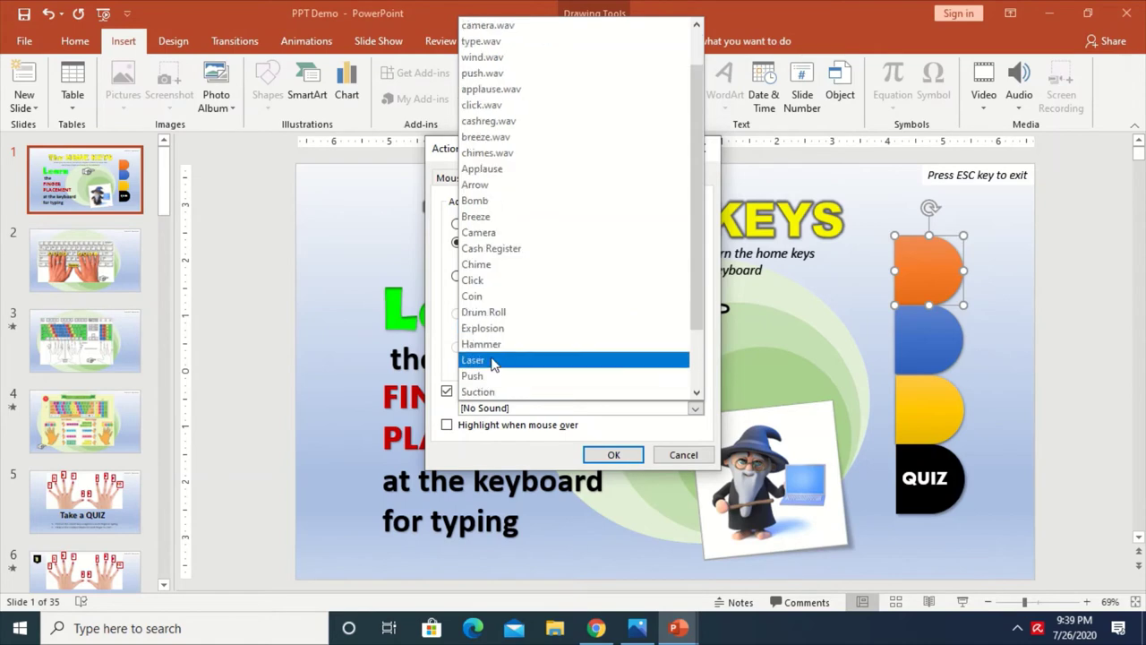
{"action": "left_click", "coordinate": [495, 281]}
{"action": "left_click", "coordinate": [607, 453]}
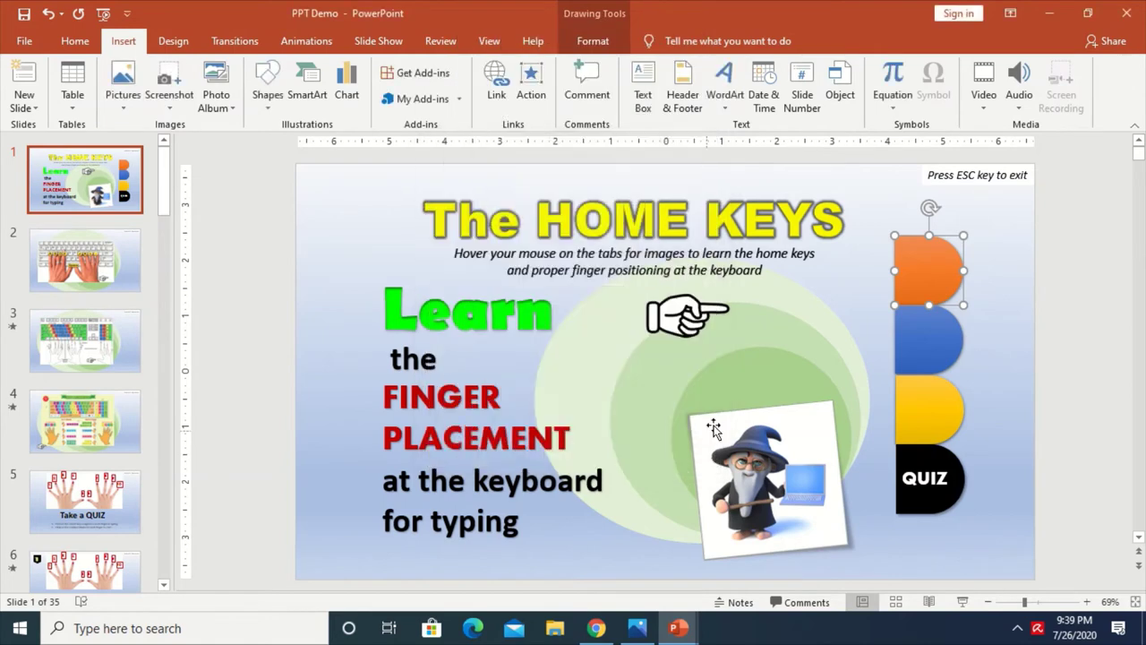
{"action": "left_click", "coordinate": [921, 342]}
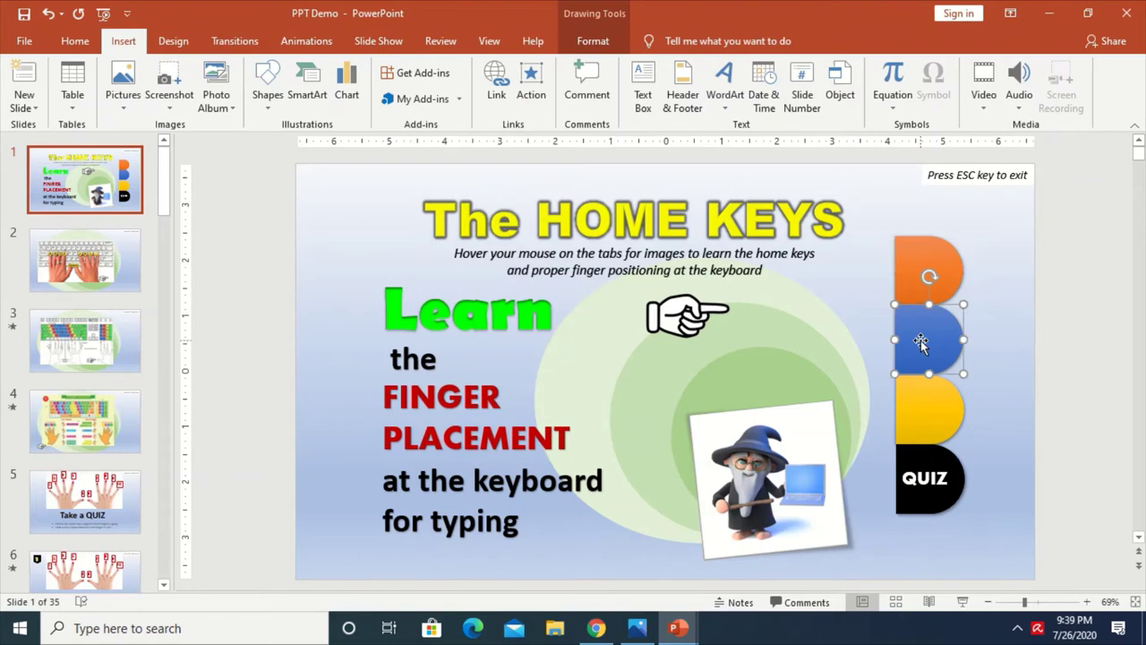
Set the blue tab's mouse-over action to hyperlink to Slide 3.
{"action": "left_click", "coordinate": [531, 85]}
{"action": "left_click", "coordinate": [529, 178]}
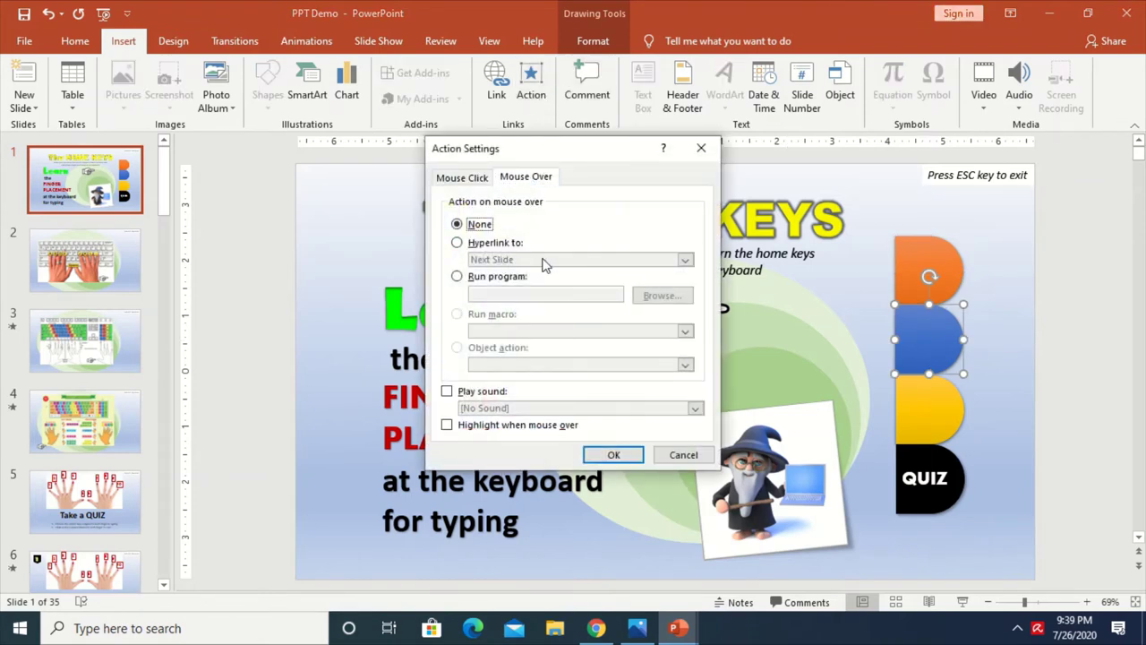
{"action": "left_click", "coordinate": [481, 243]}
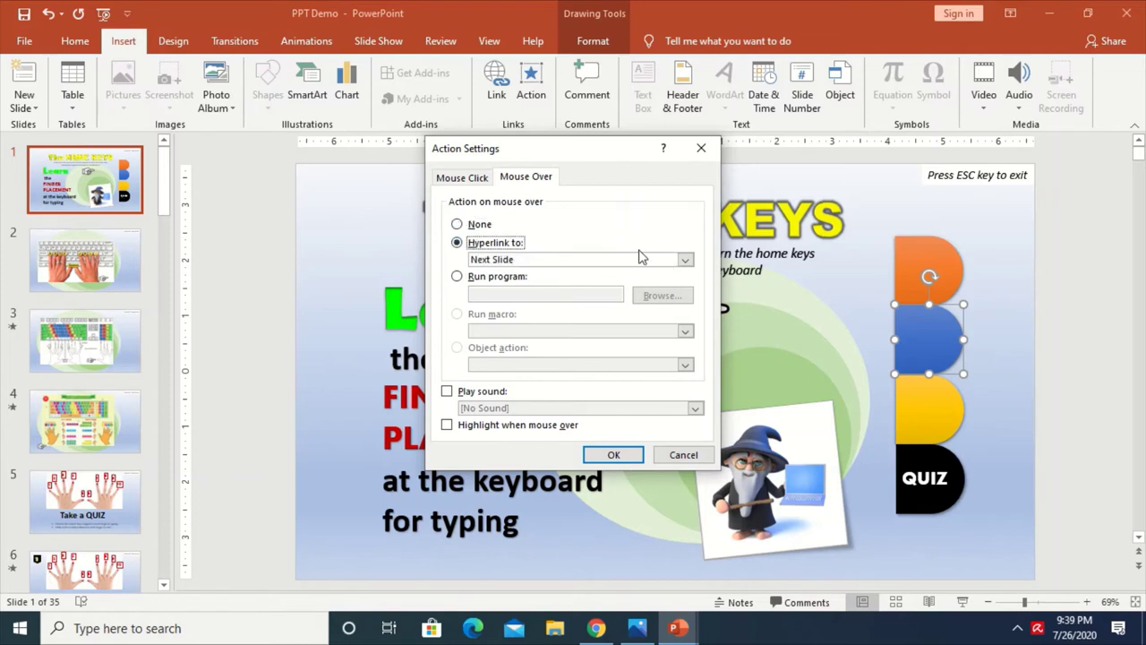
{"action": "left_click", "coordinate": [690, 259]}
{"action": "left_click", "coordinate": [502, 387]}
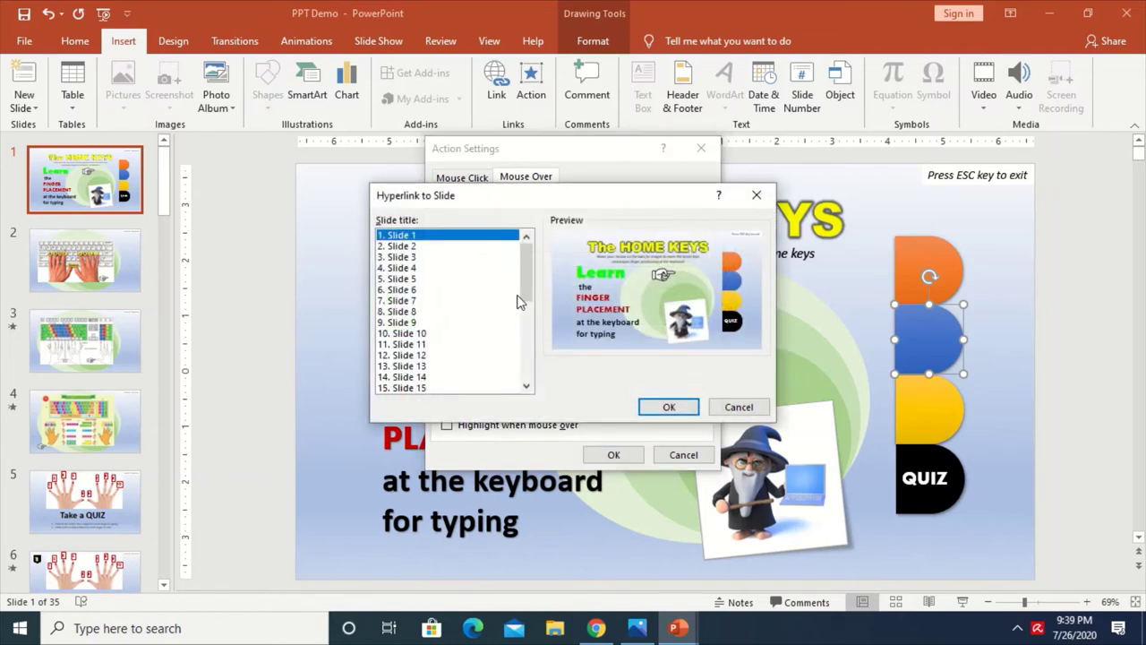
{"action": "left_click", "coordinate": [409, 258]}
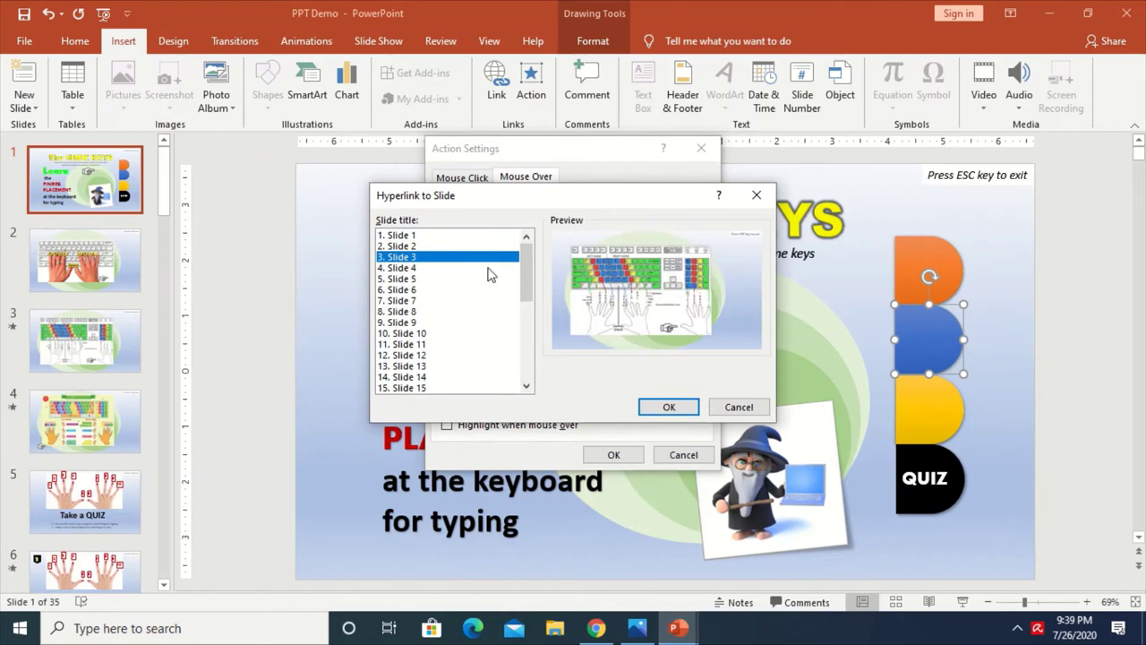
{"action": "left_click", "coordinate": [667, 407]}
Add the Click sound to the blue tab's action, then open Action Settings for the yellow tab.
{"action": "left_click", "coordinate": [447, 392]}
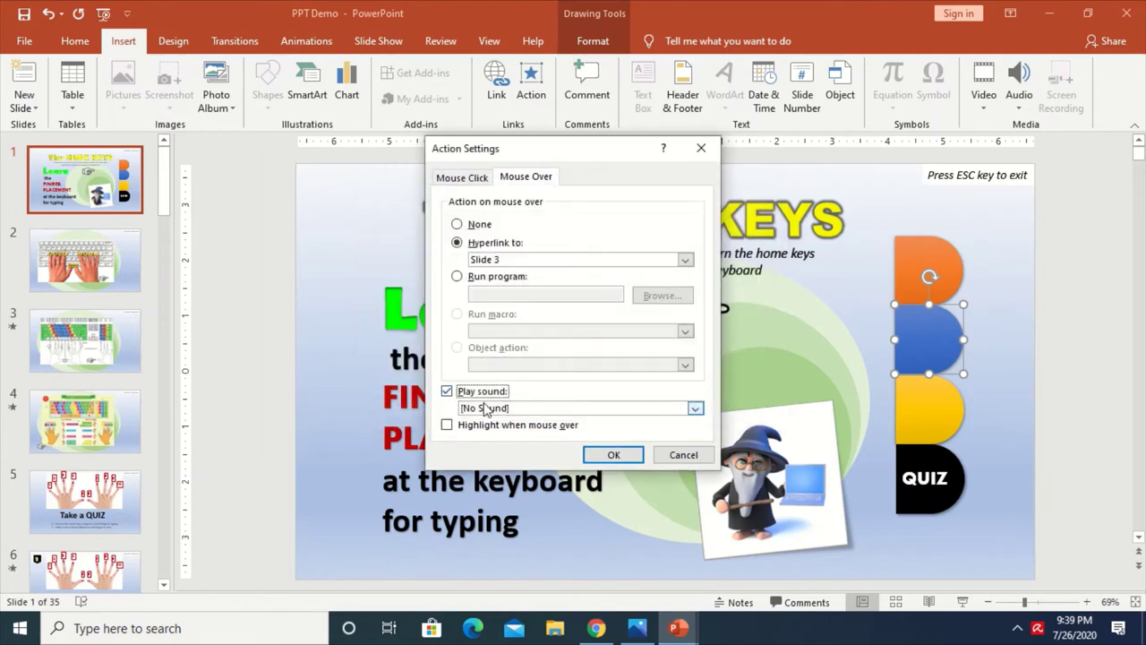
{"action": "left_click", "coordinate": [484, 408]}
{"action": "left_click", "coordinate": [486, 328]}
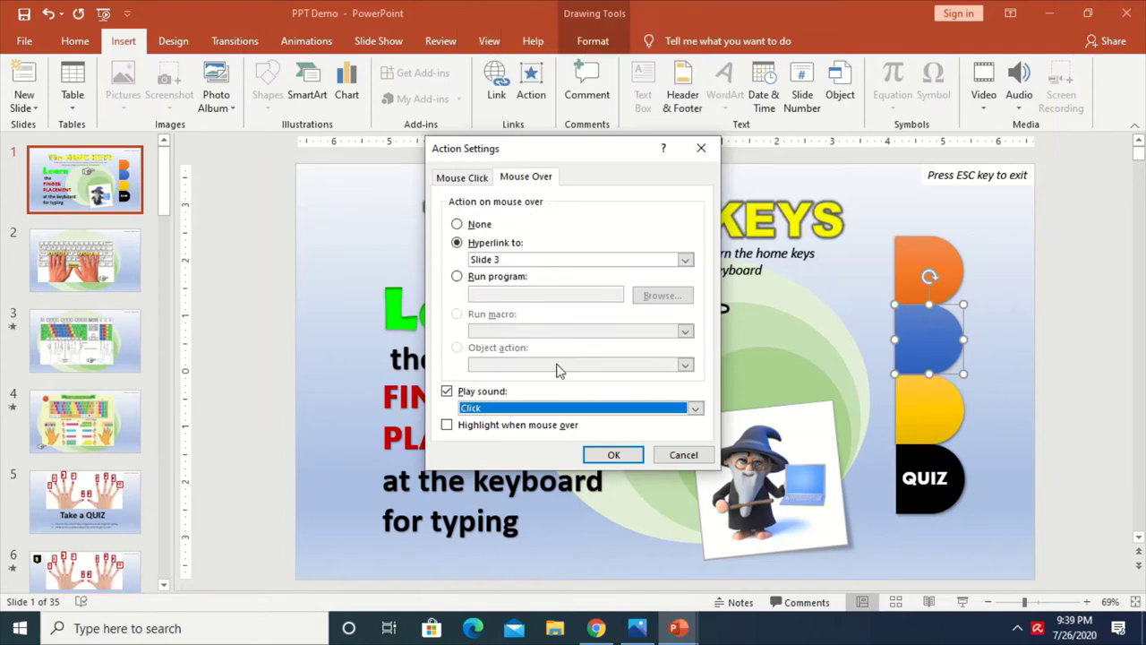
{"action": "left_click", "coordinate": [613, 454]}
{"action": "left_click", "coordinate": [932, 419]}
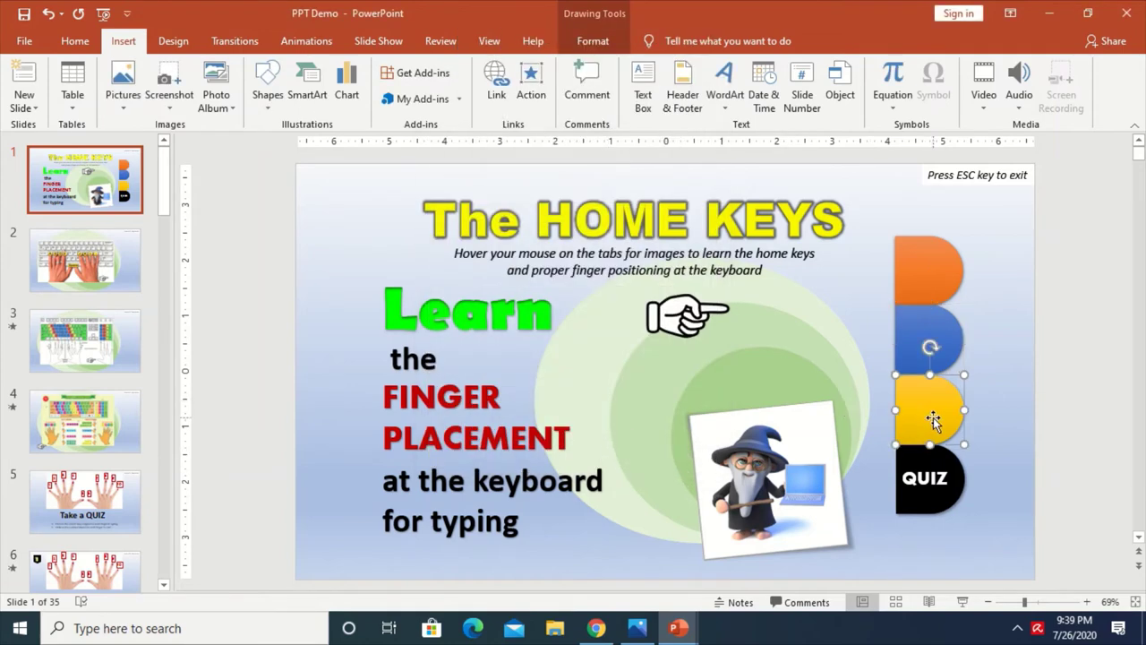
{"action": "left_click", "coordinate": [532, 94]}
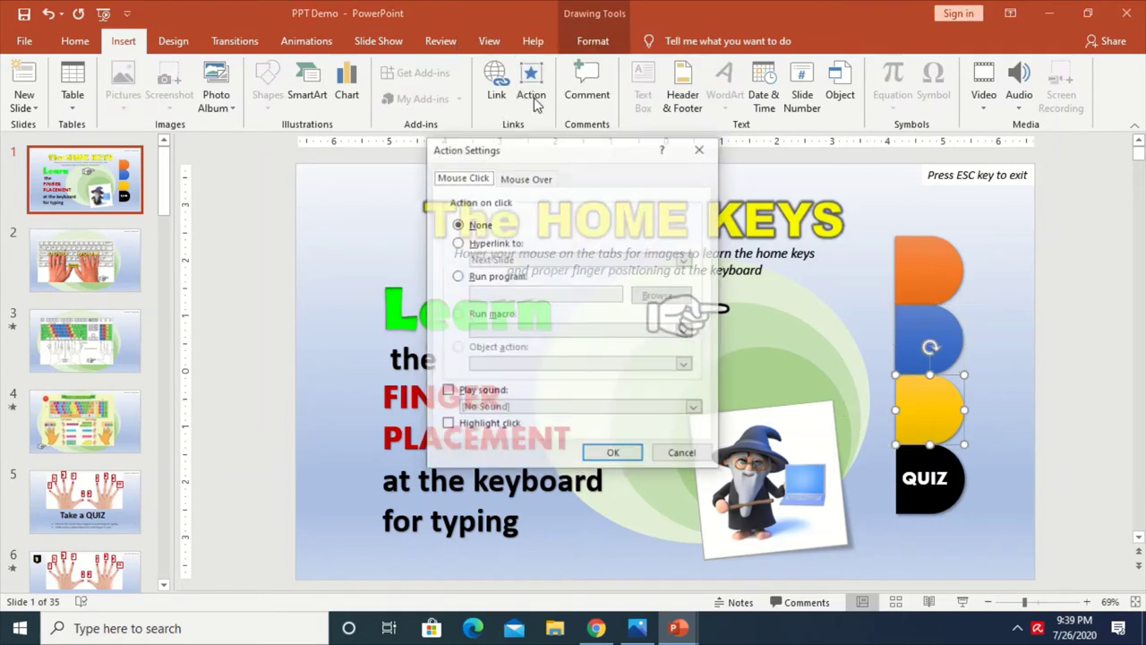
Link the yellow tab's mouse-over to Slide 4 with the Click sound.
{"action": "left_click", "coordinate": [488, 245]}
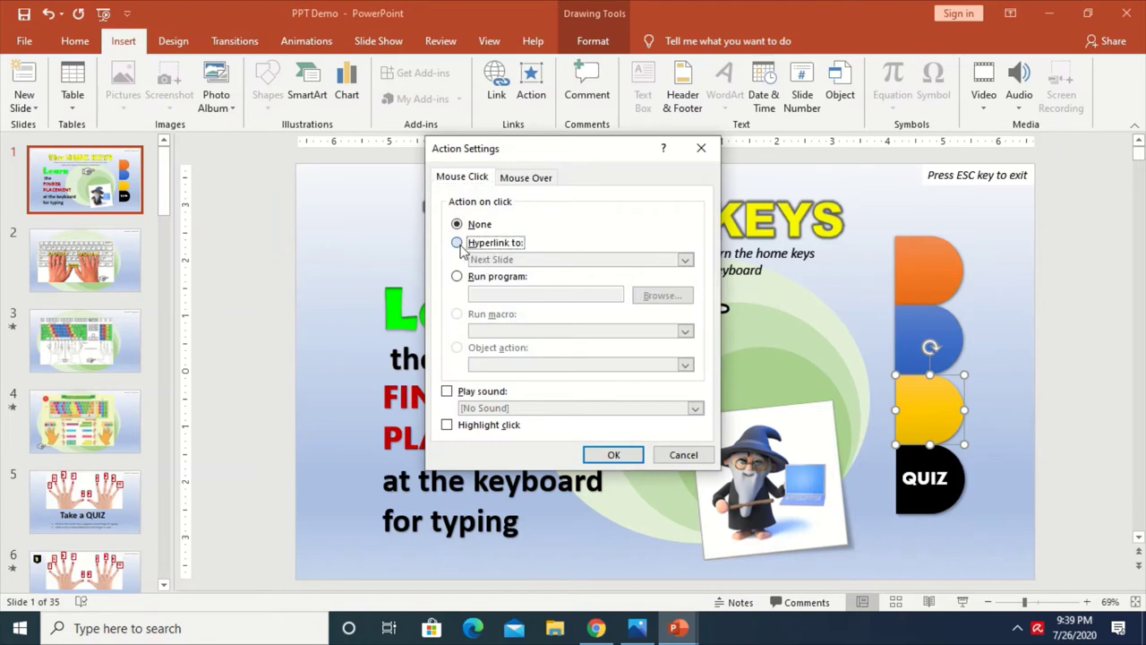
{"action": "left_click", "coordinate": [528, 183]}
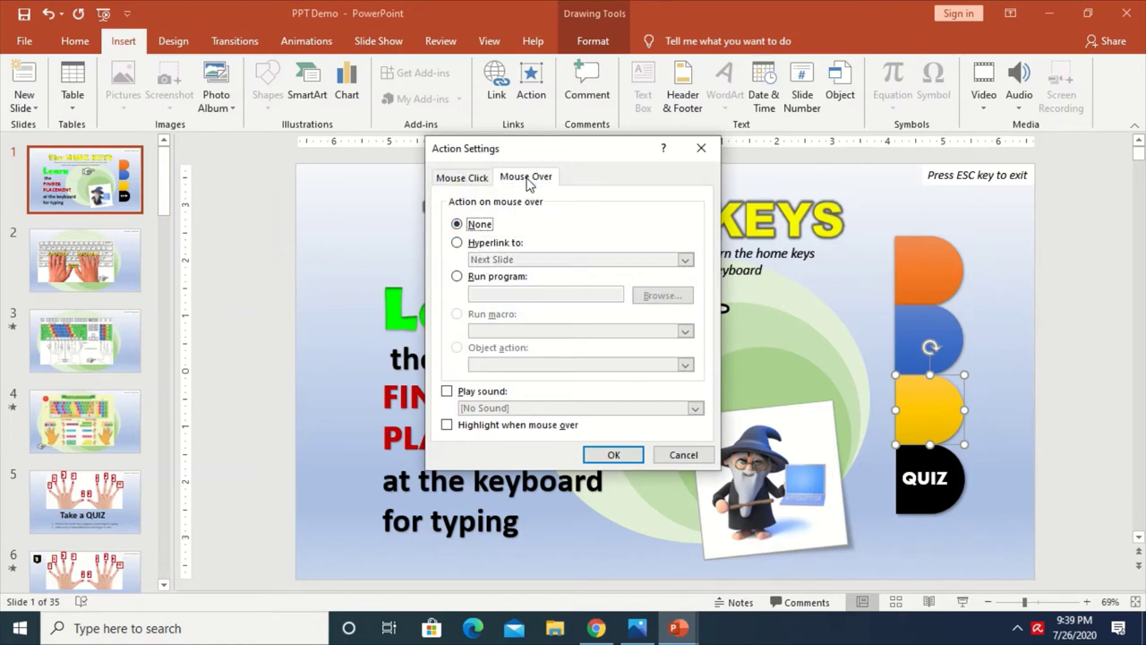
{"action": "left_click", "coordinate": [458, 244]}
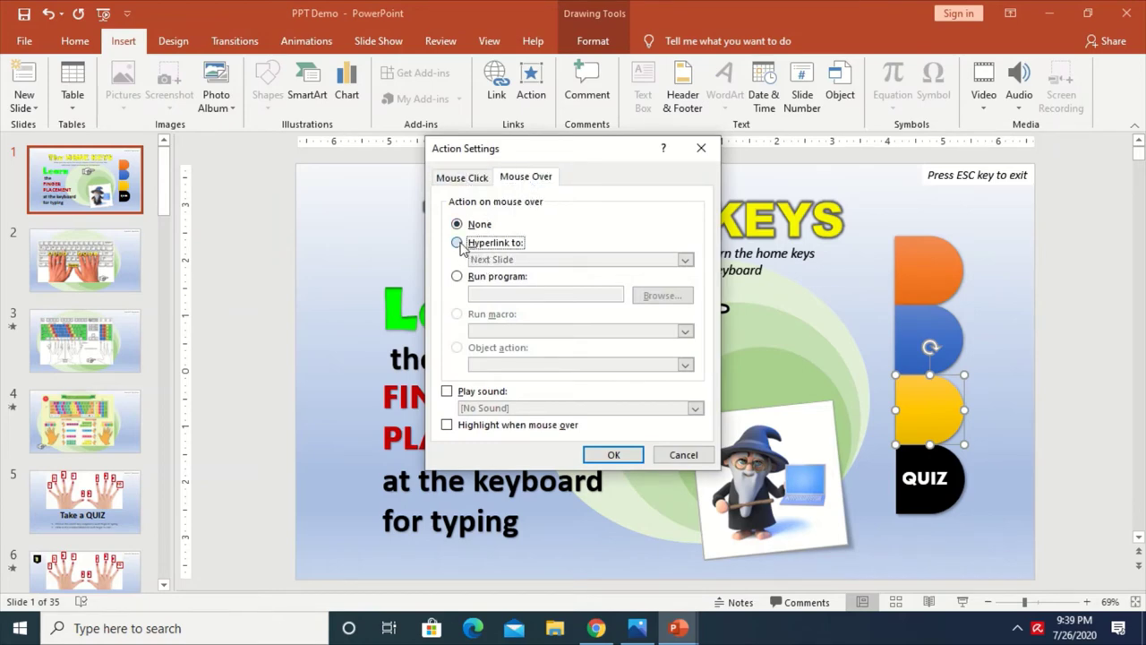
{"action": "left_click", "coordinate": [685, 260]}
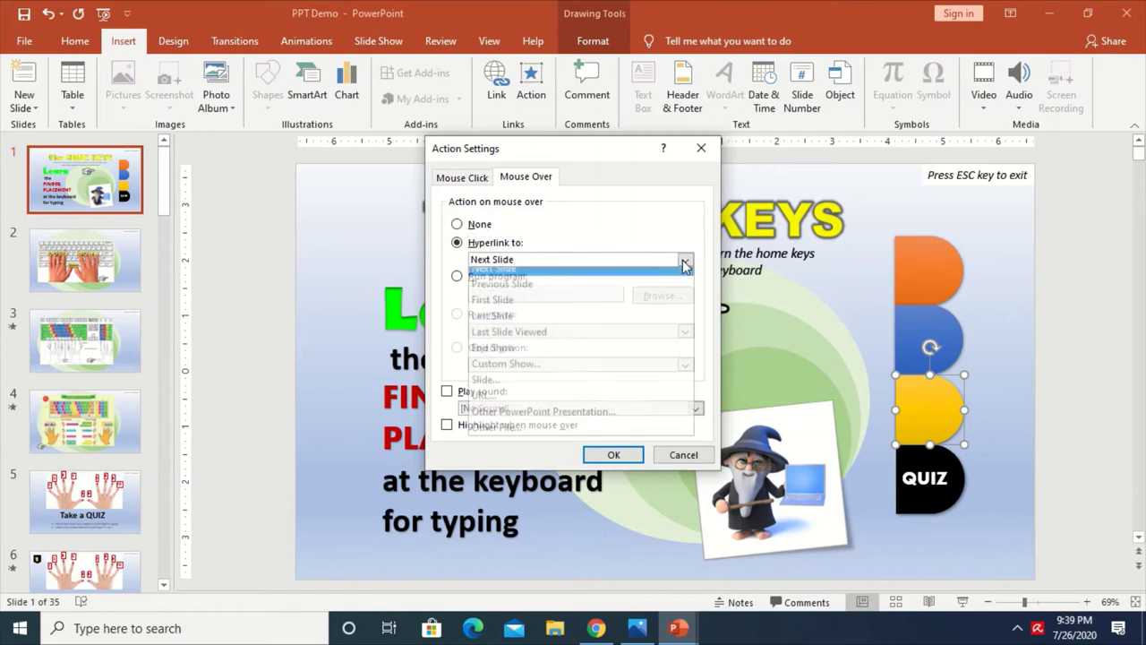
{"action": "left_click", "coordinate": [484, 389]}
{"action": "left_click", "coordinate": [410, 268]}
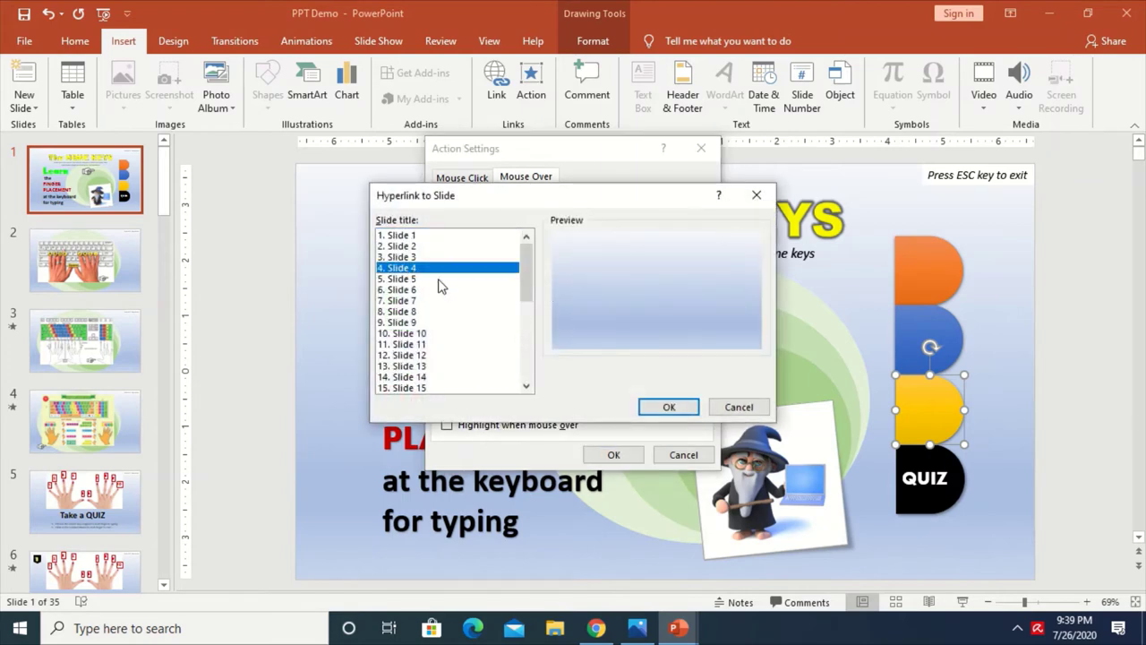
{"action": "left_click", "coordinate": [668, 406]}
{"action": "left_click", "coordinate": [447, 391]}
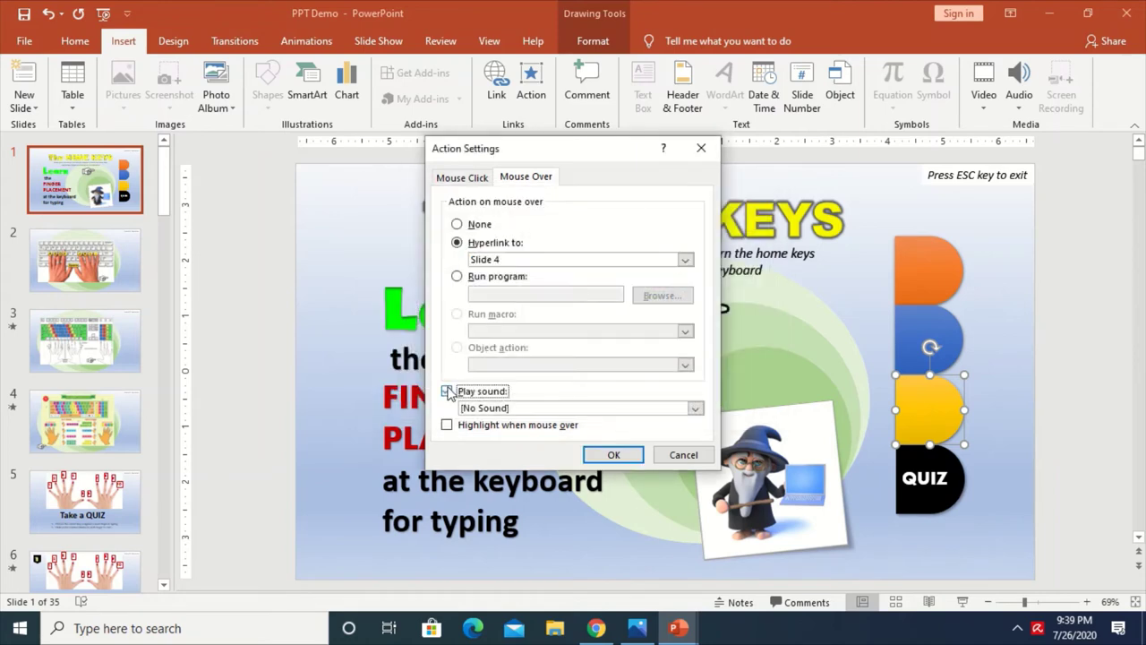
{"action": "left_click", "coordinate": [695, 408]}
{"action": "left_click", "coordinate": [536, 328]}
{"action": "left_click", "coordinate": [614, 454]}
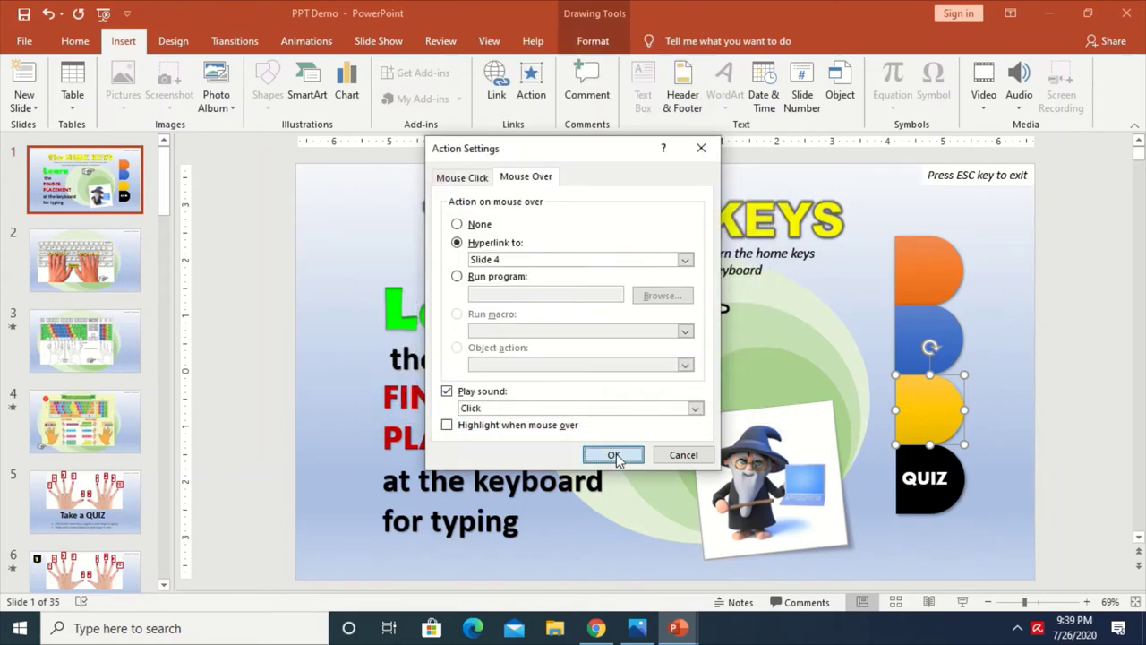
Hyperlink the black QUIZ tab on mouse click to slide 5, Take a QUIZ.
{"action": "left_click", "coordinate": [936, 479]}
{"action": "left_click", "coordinate": [542, 95]}
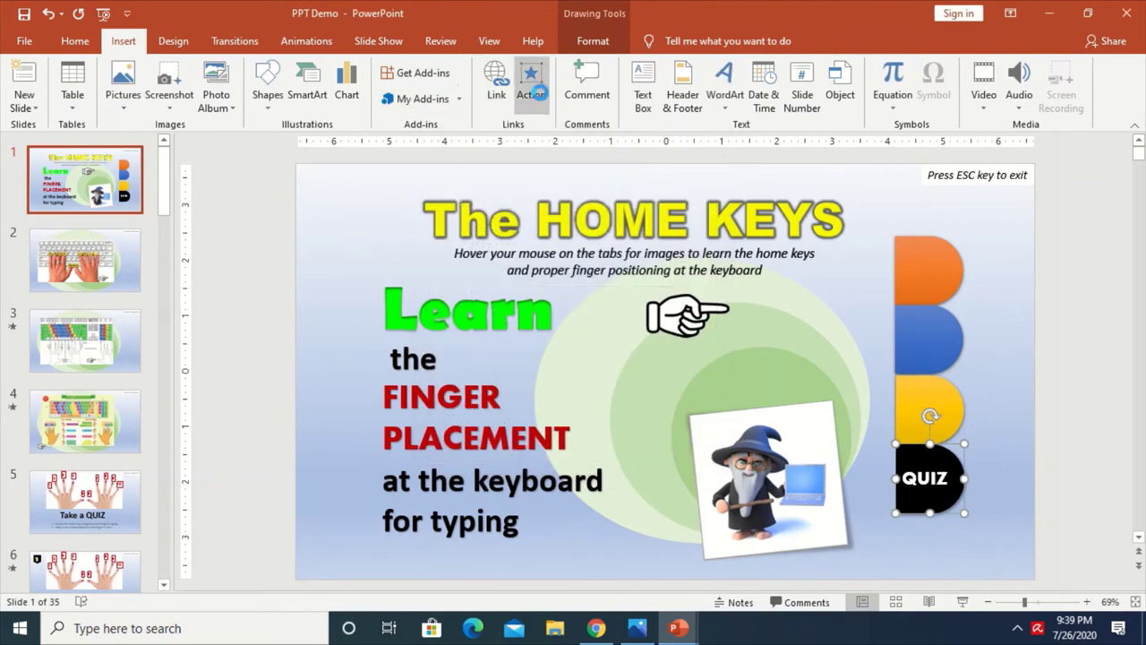
{"action": "left_click", "coordinate": [514, 180]}
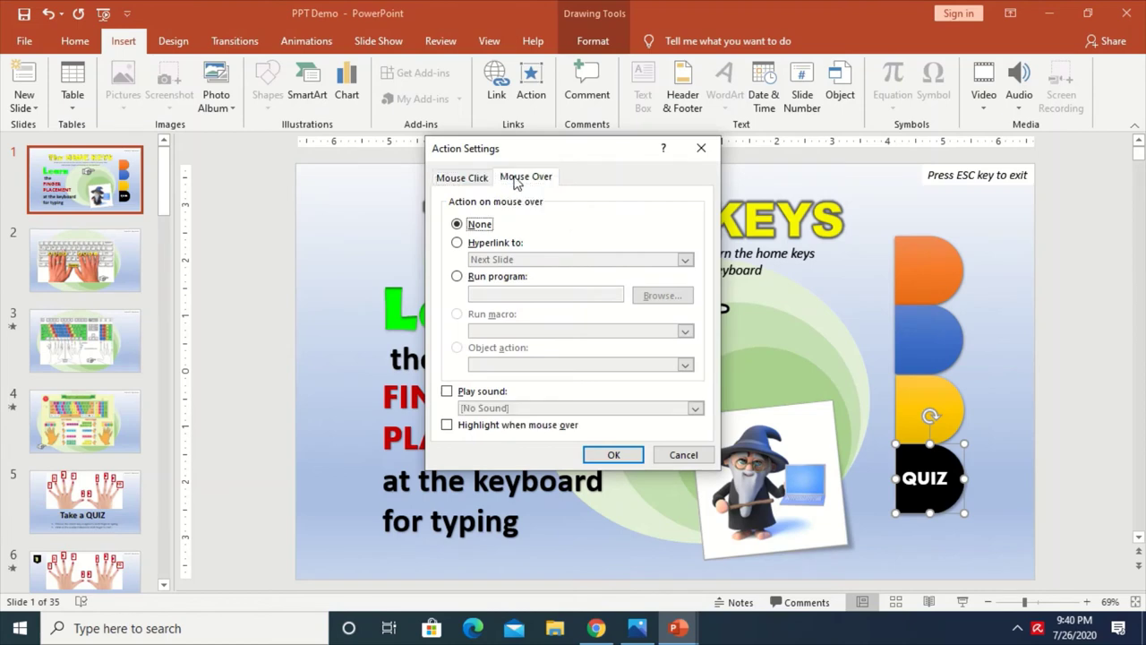
{"action": "left_click", "coordinate": [467, 183]}
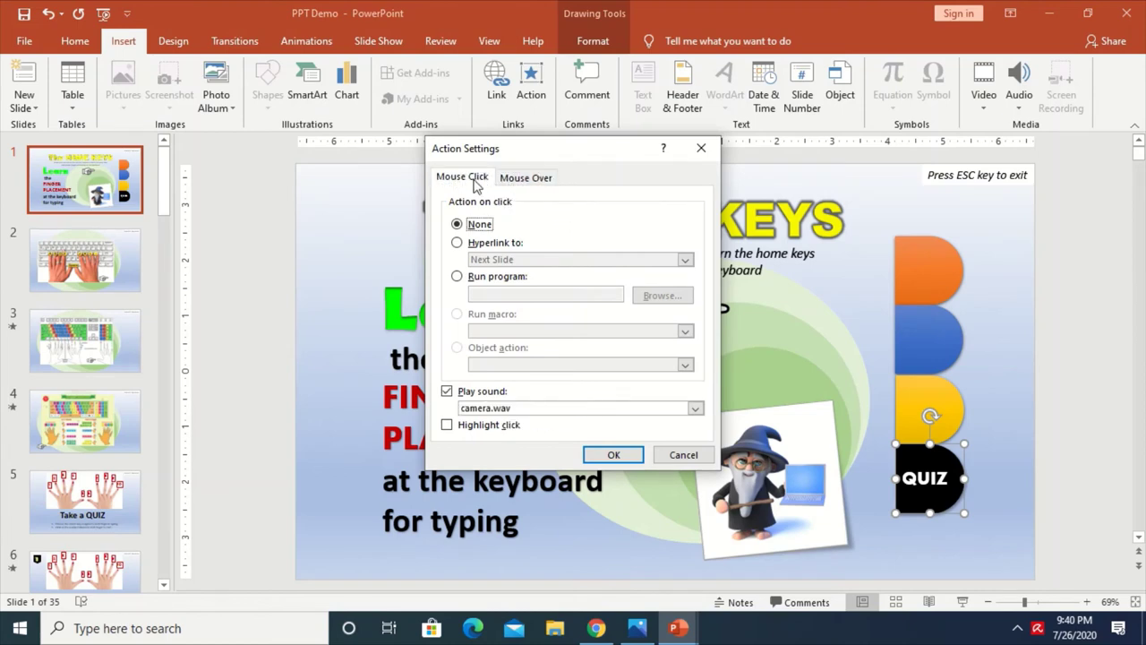
{"action": "left_click", "coordinate": [458, 243]}
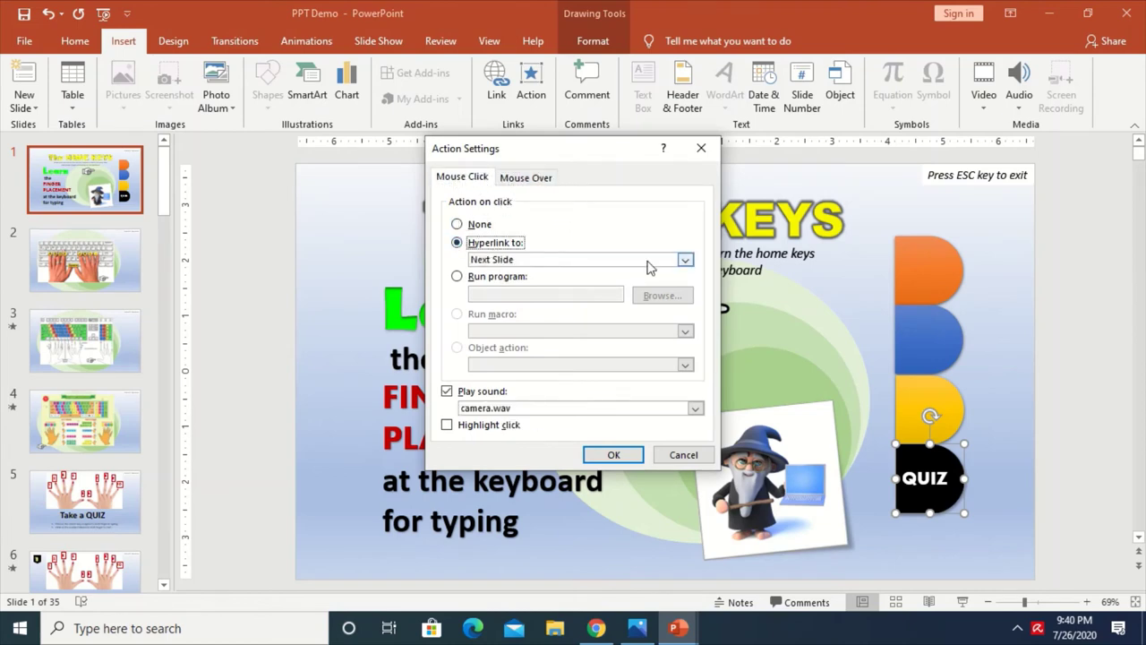
{"action": "left_click", "coordinate": [685, 261]}
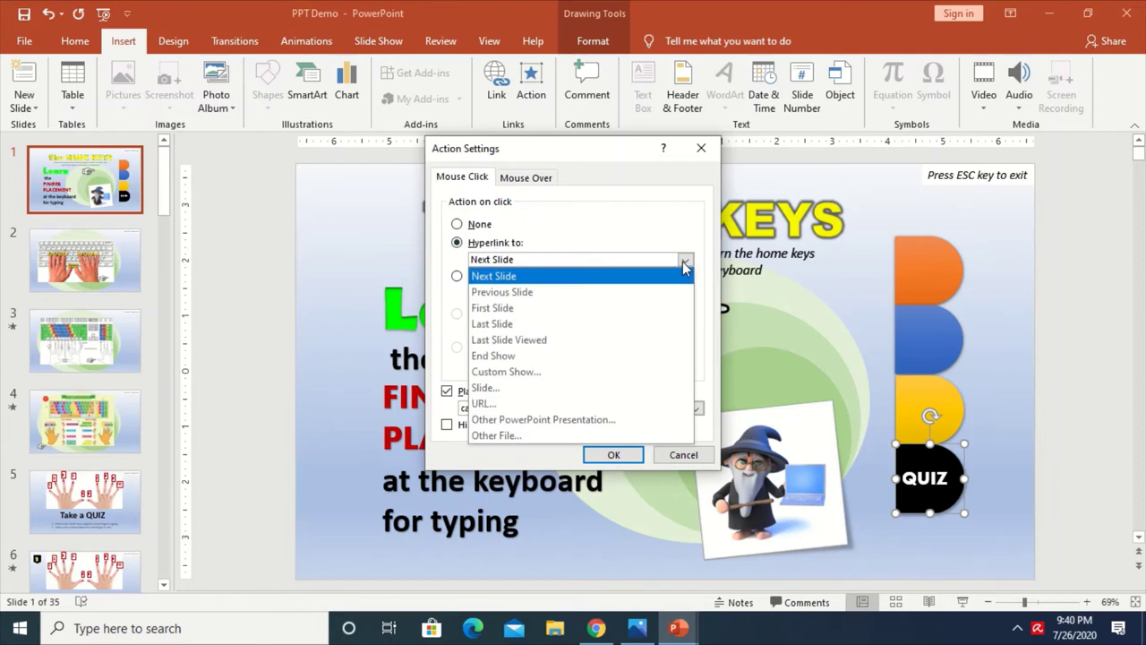
{"action": "left_click", "coordinate": [515, 391]}
{"action": "left_click", "coordinate": [412, 278]}
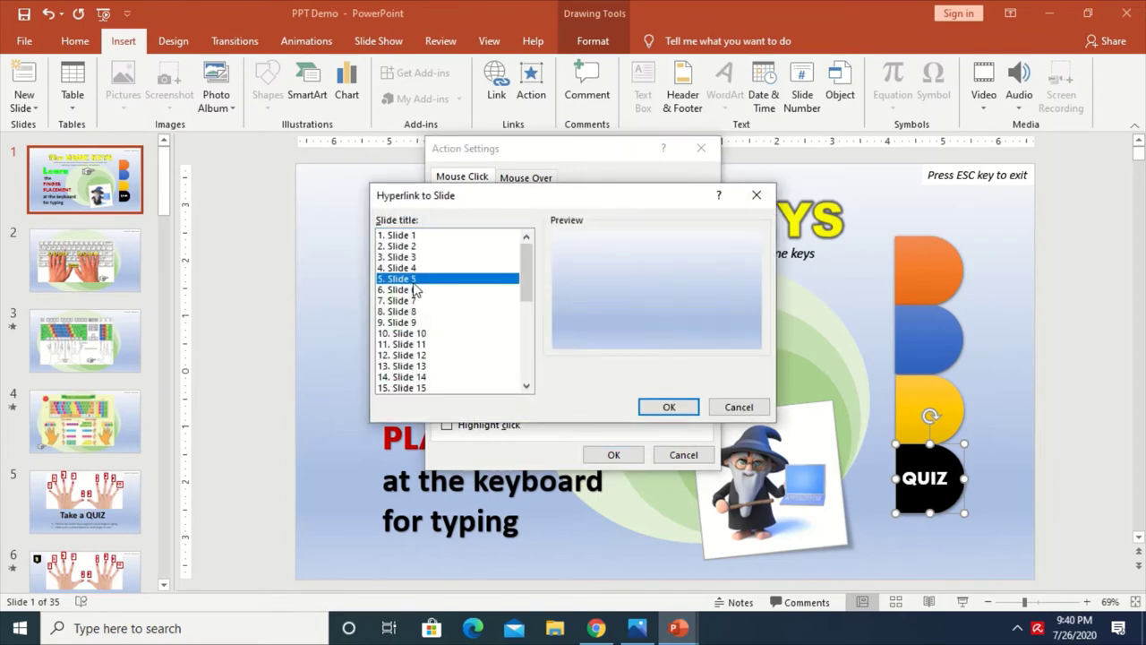
{"action": "left_click", "coordinate": [670, 406]}
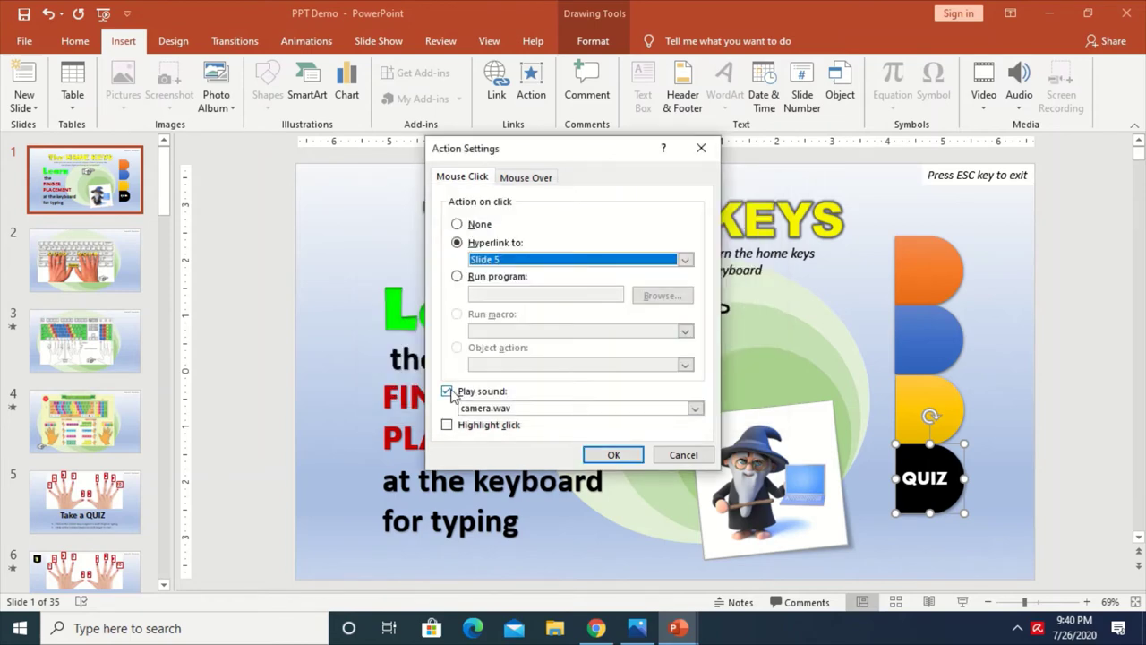
Set the QUIZ tab's click sound to Chime.
{"action": "left_click", "coordinate": [696, 408]}
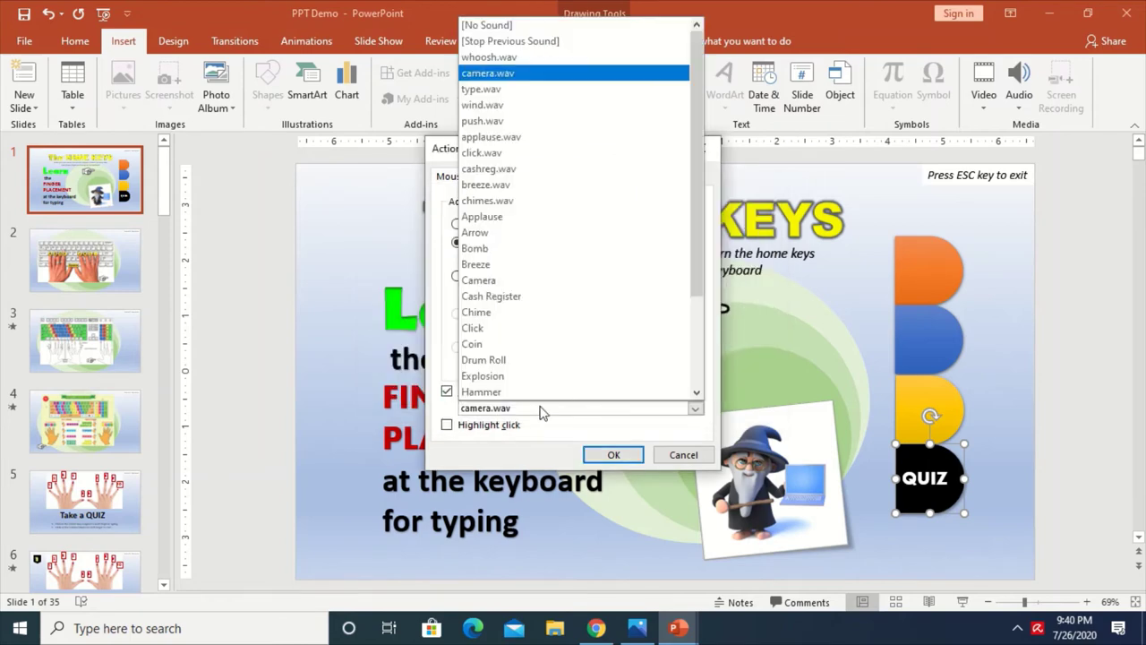
{"action": "left_click", "coordinate": [497, 322]}
{"action": "left_click", "coordinate": [614, 455]}
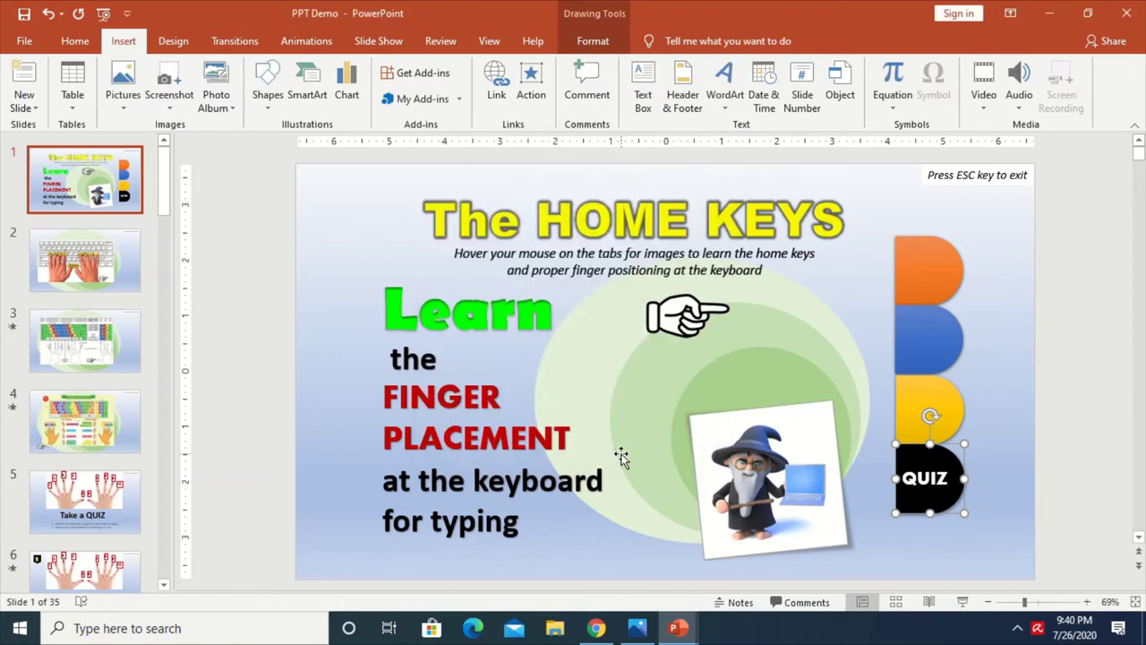
{"action": "left_click", "coordinate": [961, 603]}
{"action": "mouse_move", "coordinate": [984, 150]}
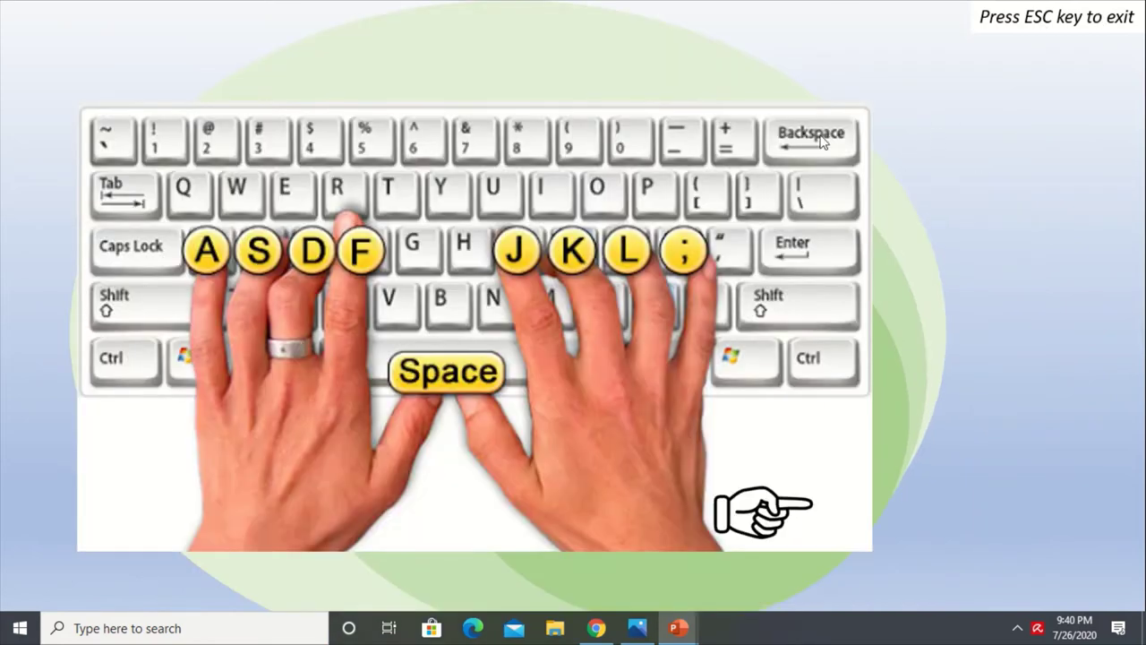
{"action": "key", "text": "Escape"}
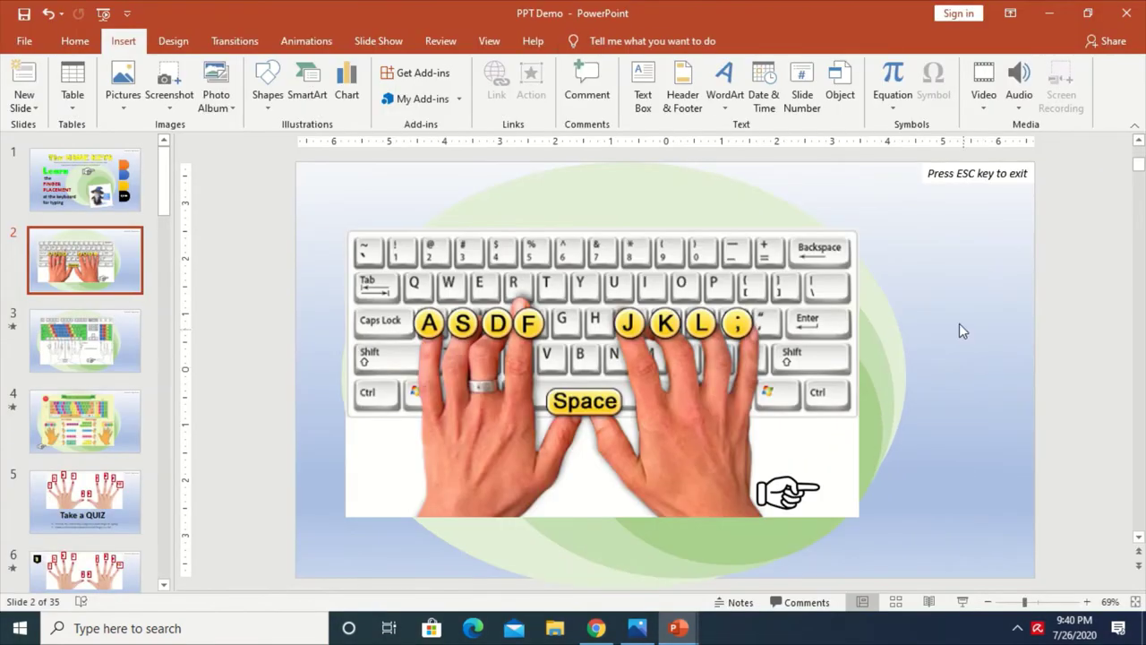
{"action": "left_click", "coordinate": [93, 185]}
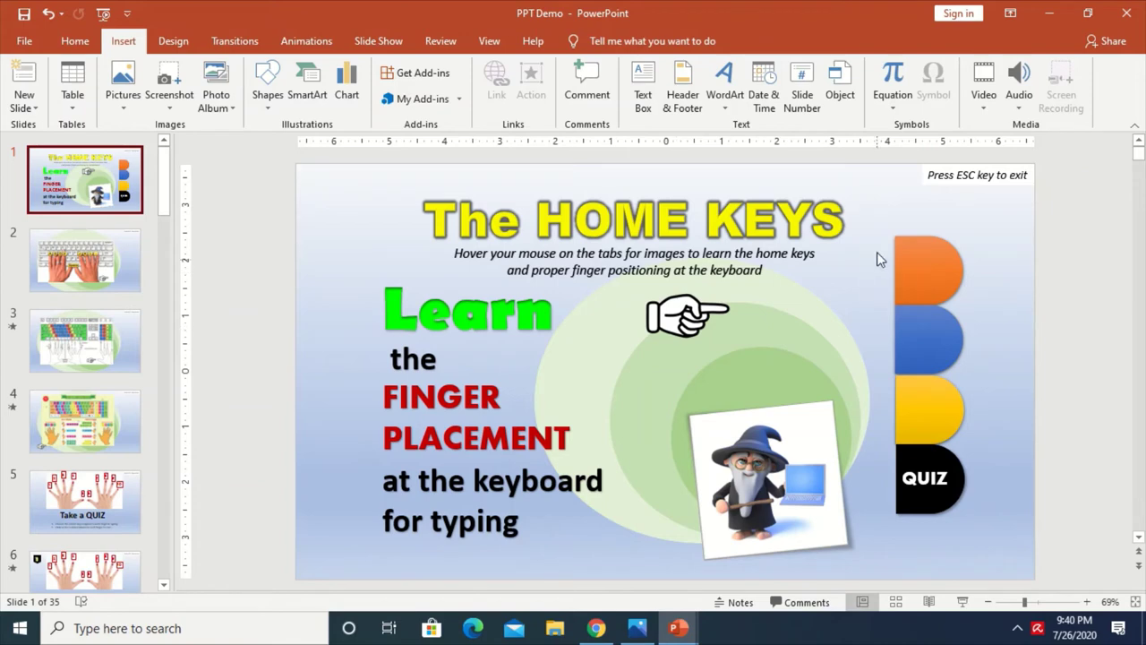
Select and copy the four side tabs on slide 1.
{"action": "left_click", "coordinate": [894, 231]}
{"action": "left_click_drag", "start_coordinate": [894, 230], "coordinate": [992, 554]}
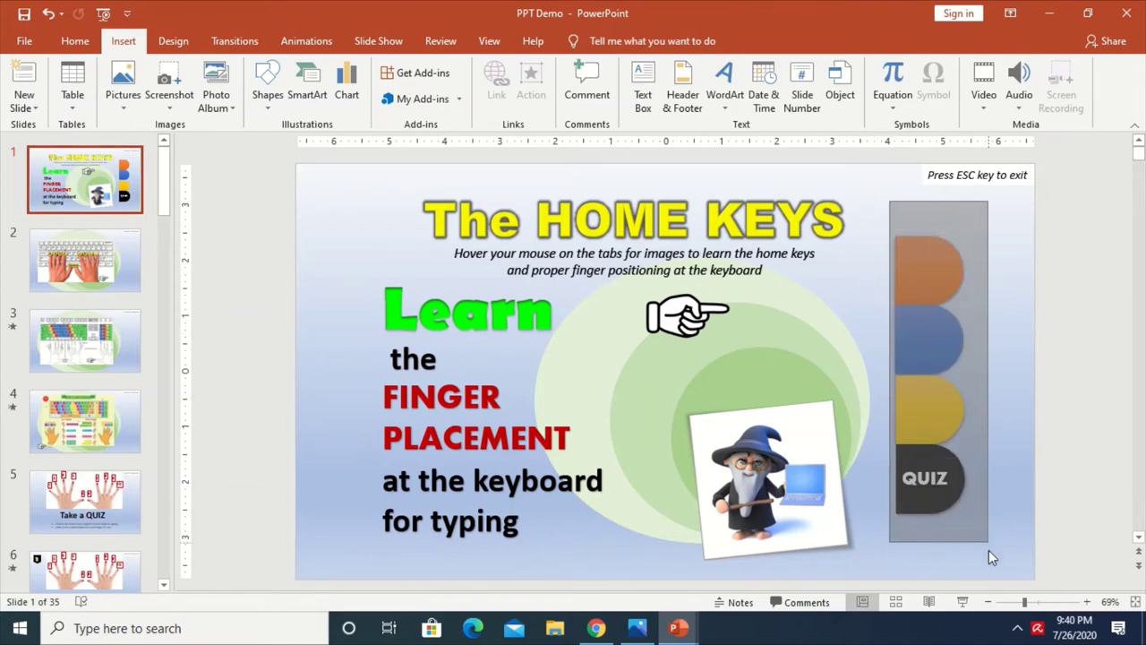
{"action": "right_click", "coordinate": [942, 311]}
{"action": "left_click", "coordinate": [983, 345]}
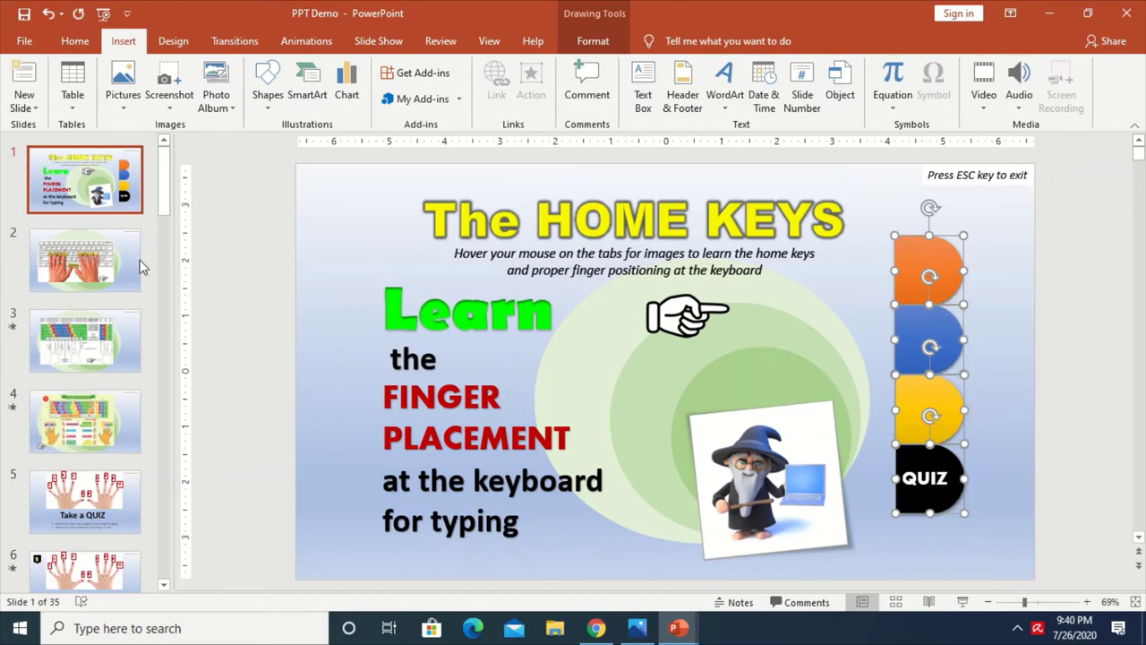
Paste the four tabs onto slides 2, 3 and 4.
{"action": "left_click", "coordinate": [139, 266]}
{"action": "right_click", "coordinate": [925, 217]}
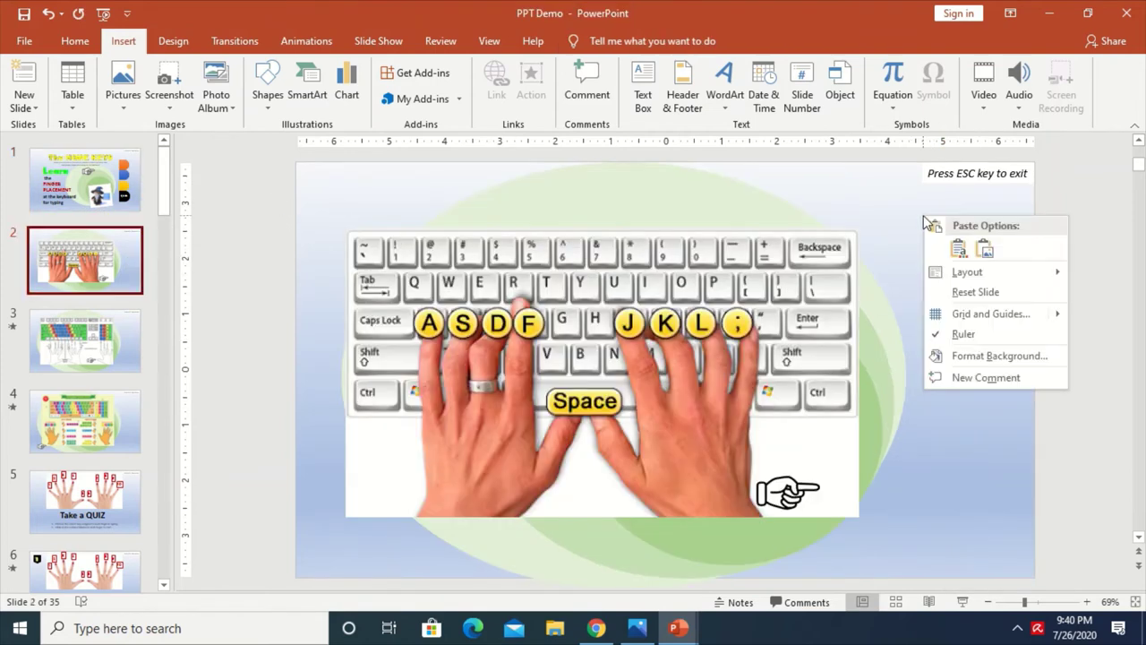
{"action": "left_click", "coordinate": [958, 249]}
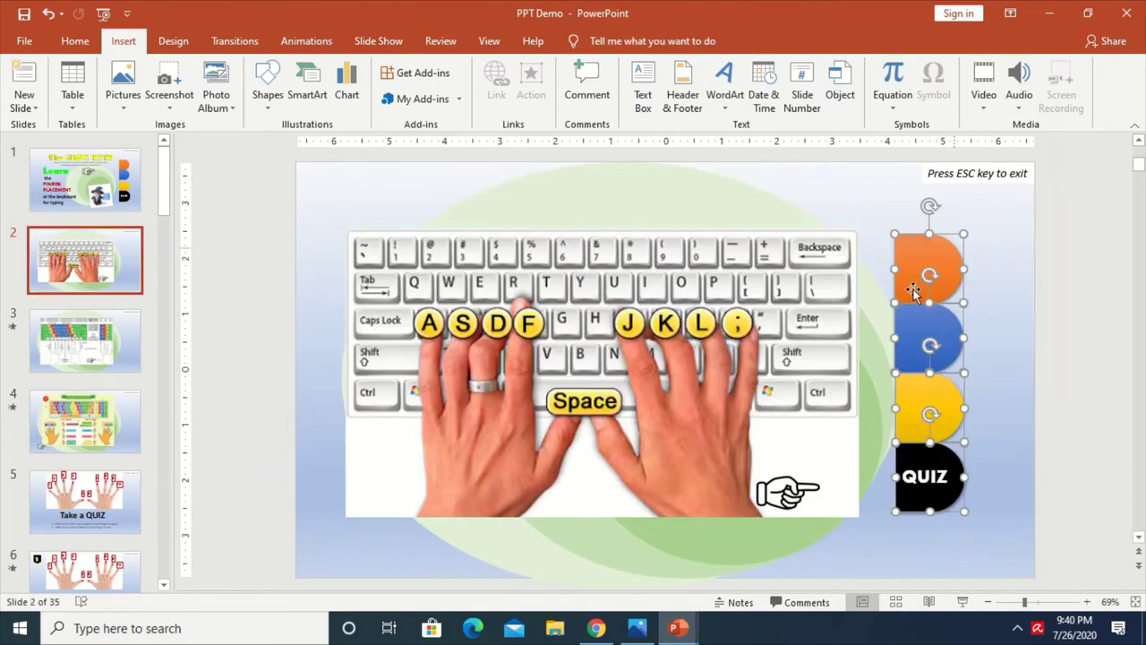
{"action": "left_click", "coordinate": [85, 340]}
{"action": "right_click", "coordinate": [963, 244]}
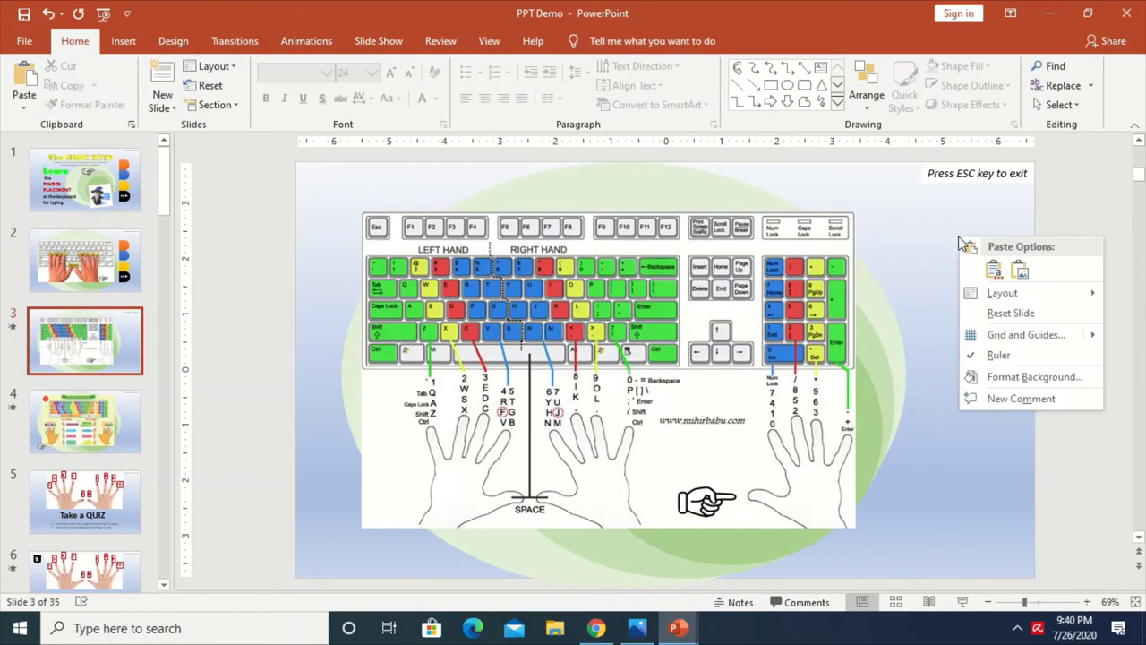
{"action": "left_click", "coordinate": [994, 268]}
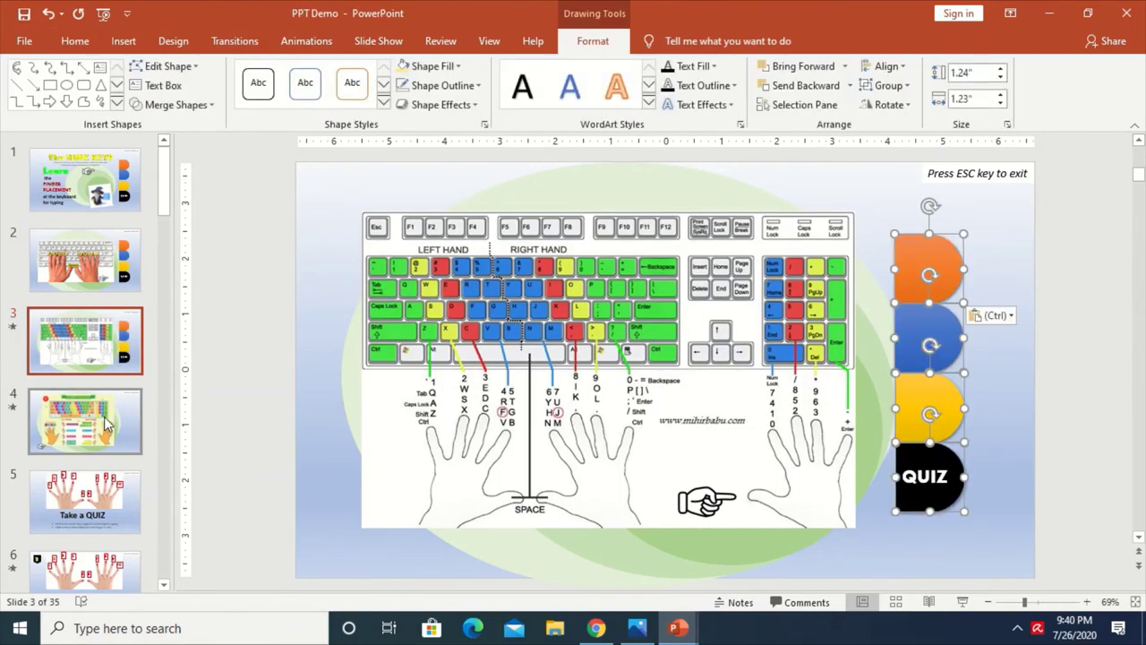
{"action": "left_click", "coordinate": [105, 424]}
{"action": "right_click", "coordinate": [945, 224]}
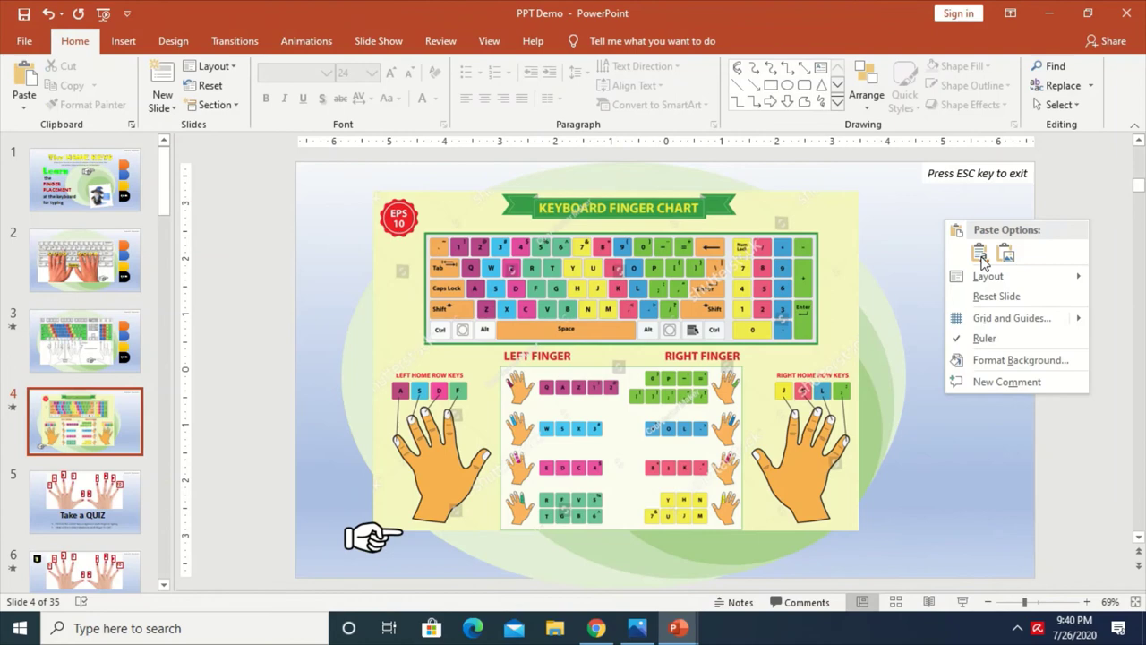
{"action": "left_click", "coordinate": [981, 254]}
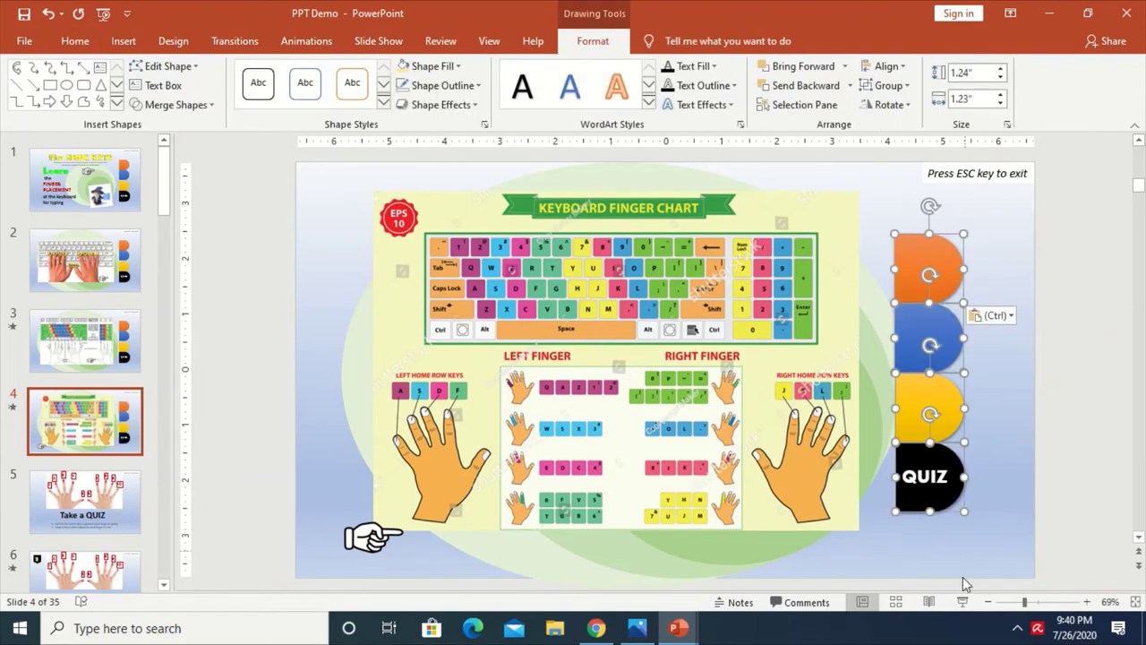
Run the slide show from slide 4 and test the blue, yellow and orange tab links.
{"action": "left_click", "coordinate": [964, 609]}
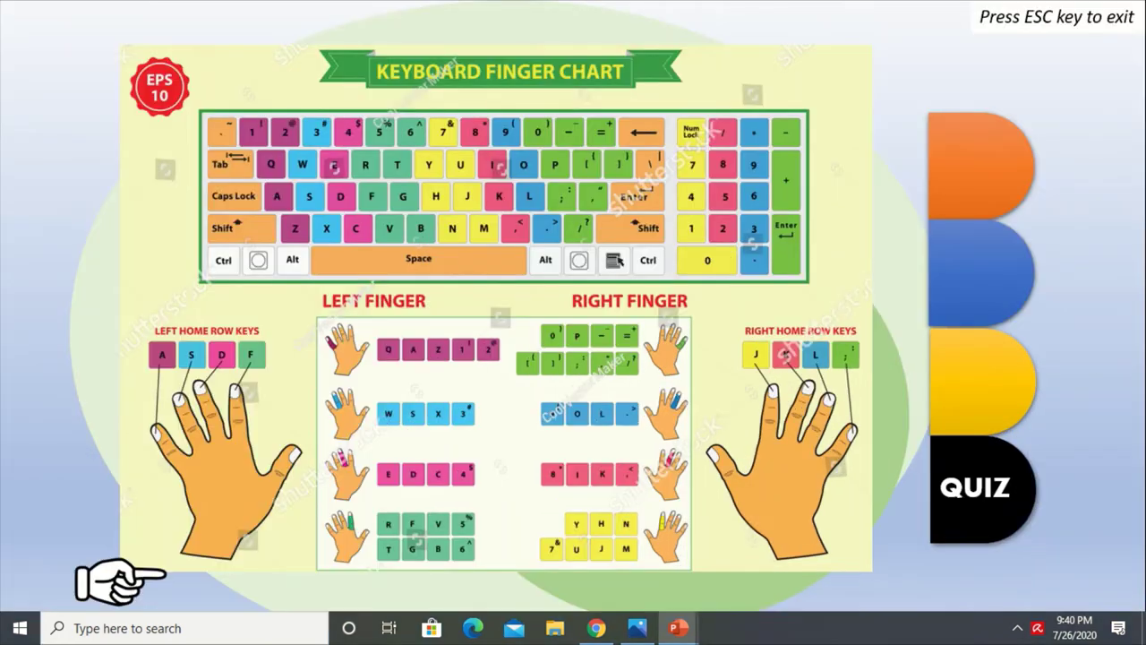
{"action": "left_click", "coordinate": [973, 190]}
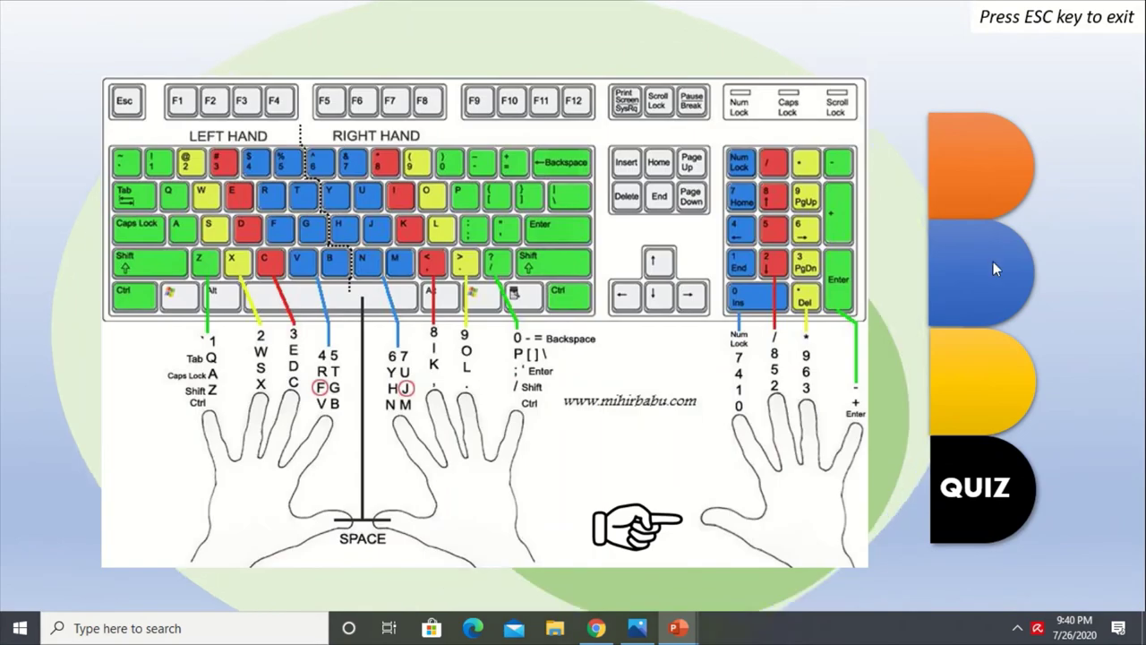
{"action": "left_click", "coordinate": [986, 359]}
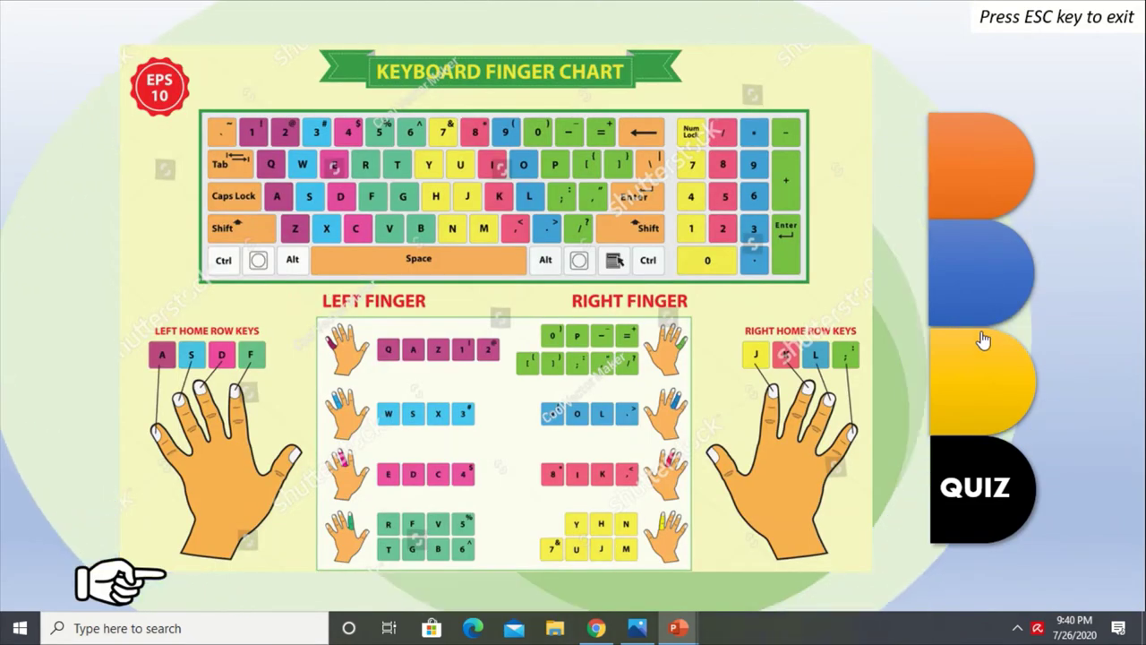
{"action": "left_click", "coordinate": [964, 218]}
{"action": "left_click", "coordinate": [954, 193]}
{"action": "left_click", "coordinate": [965, 259]}
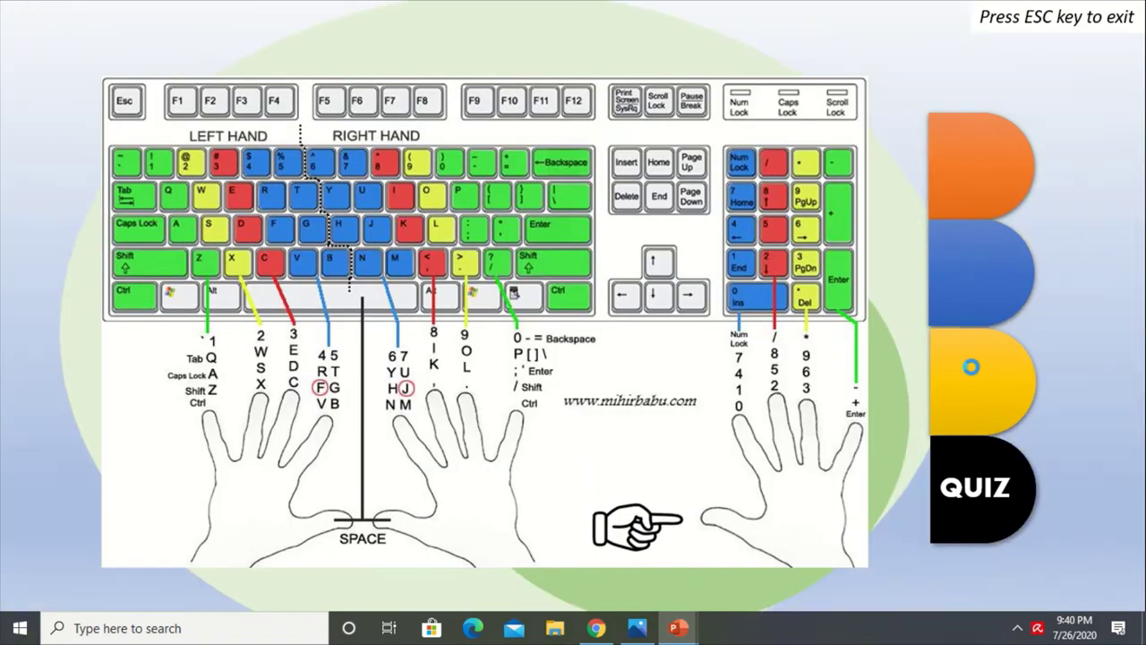
{"action": "left_click", "coordinate": [974, 385]}
Recheck the side tabs, follow QUIZ to Take a QUIZ, and exit the show.
{"action": "left_click", "coordinate": [972, 292]}
{"action": "left_click", "coordinate": [973, 170]}
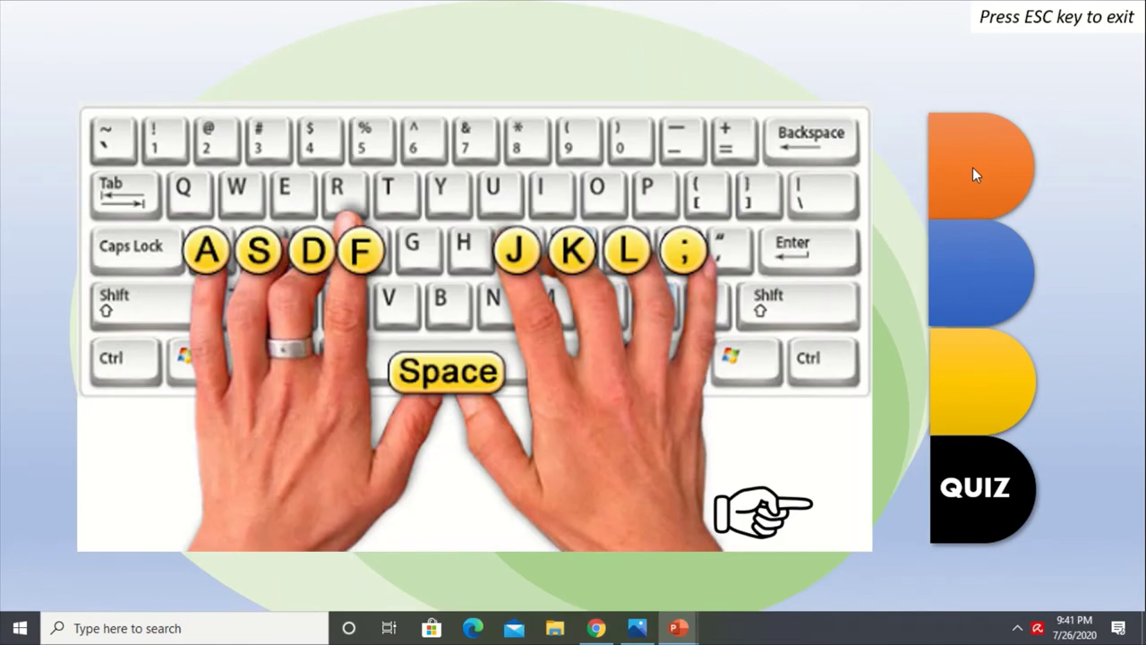
{"action": "left_click", "coordinate": [968, 244]}
{"action": "left_click", "coordinate": [968, 403]}
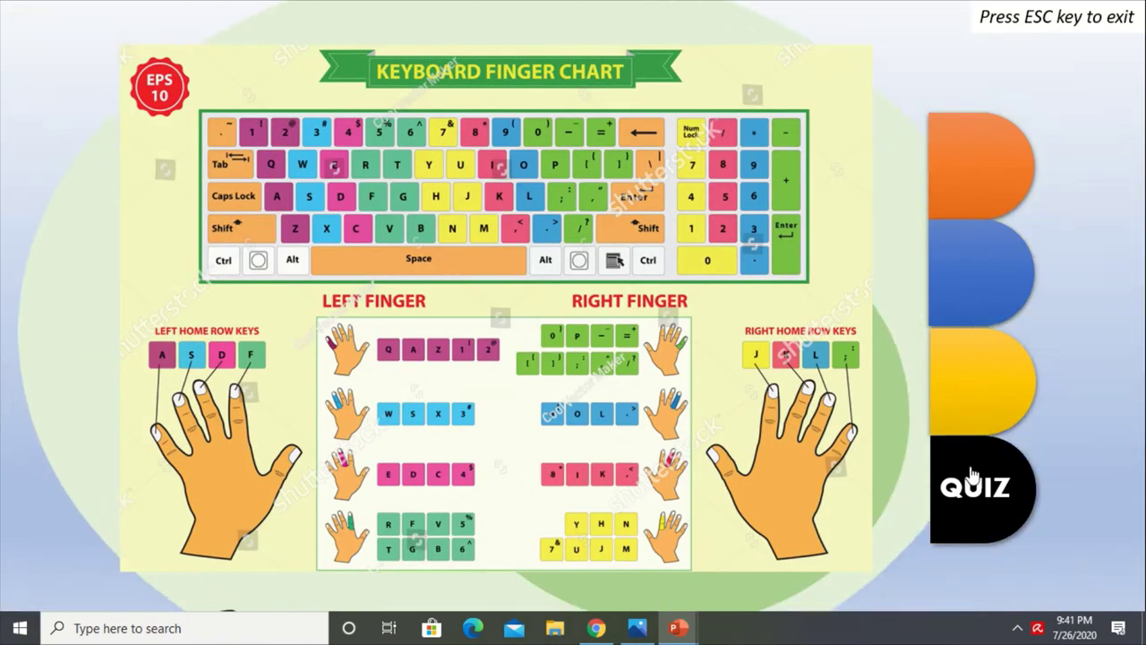
{"action": "left_click", "coordinate": [974, 473]}
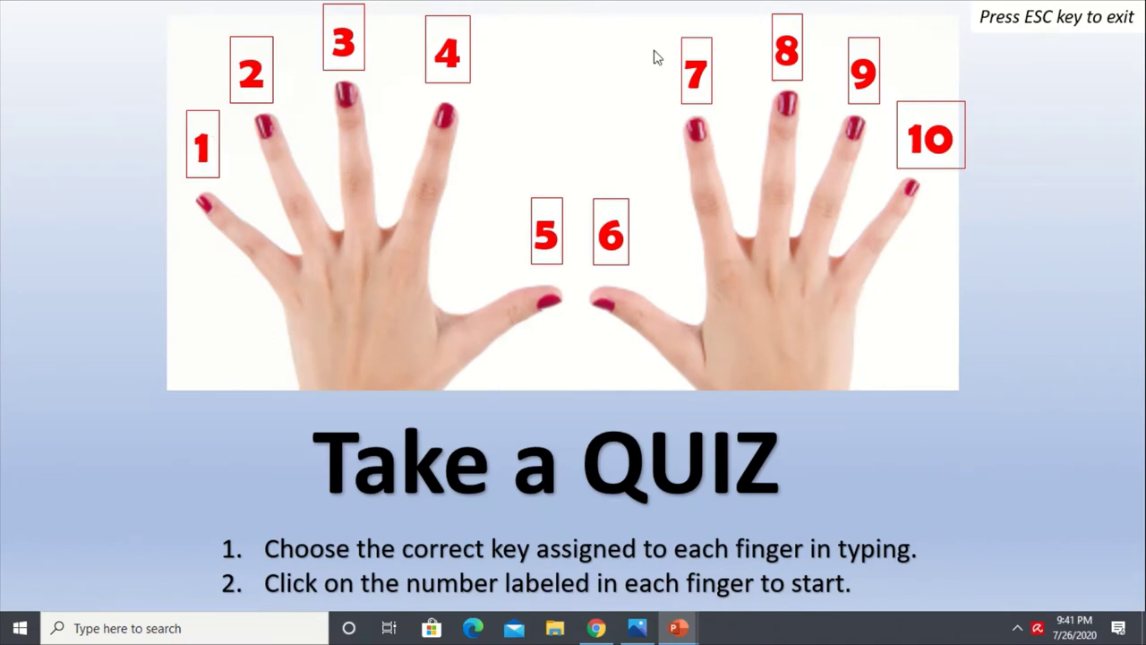
{"action": "key", "text": "Escape"}
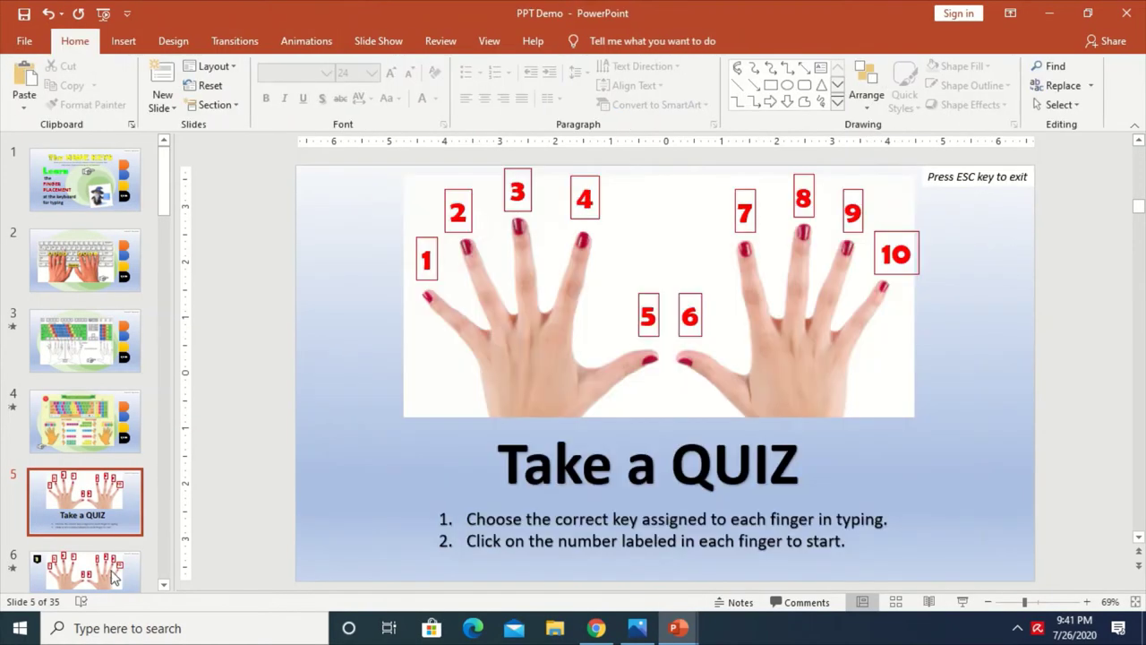
Select the '1' label box inside the grouped hand picture as a whole shape.
{"action": "left_click", "coordinate": [87, 497]}
{"action": "left_click", "coordinate": [425, 255]}
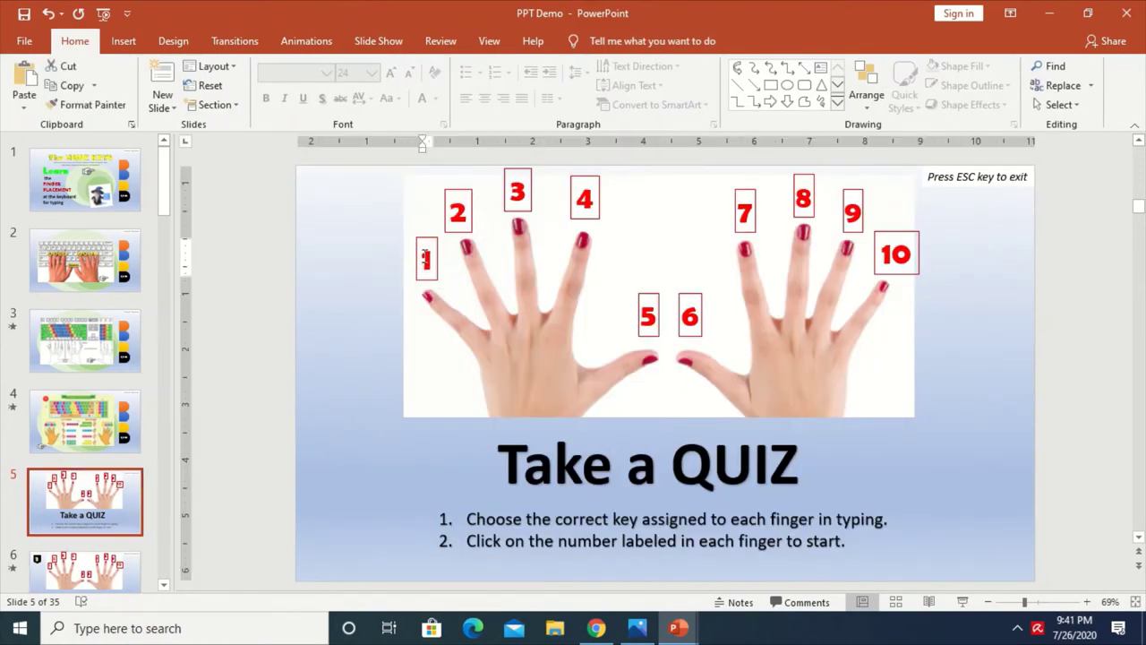
{"action": "left_click", "coordinate": [421, 236]}
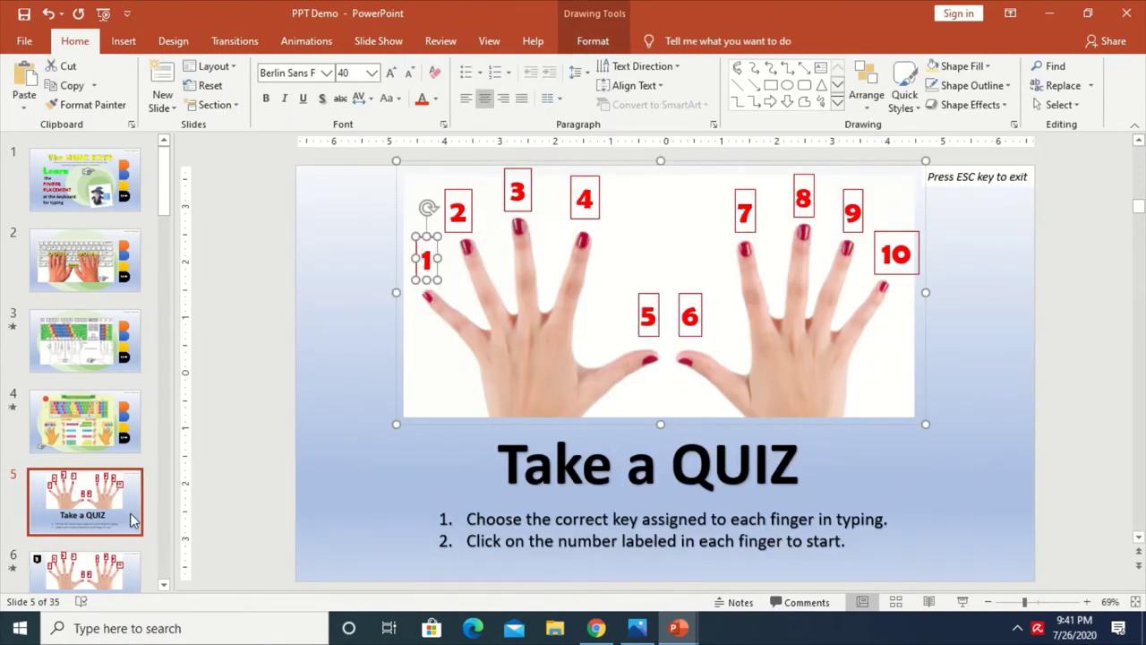
{"action": "left_click", "coordinate": [356, 247]}
{"action": "left_click", "coordinate": [432, 236]}
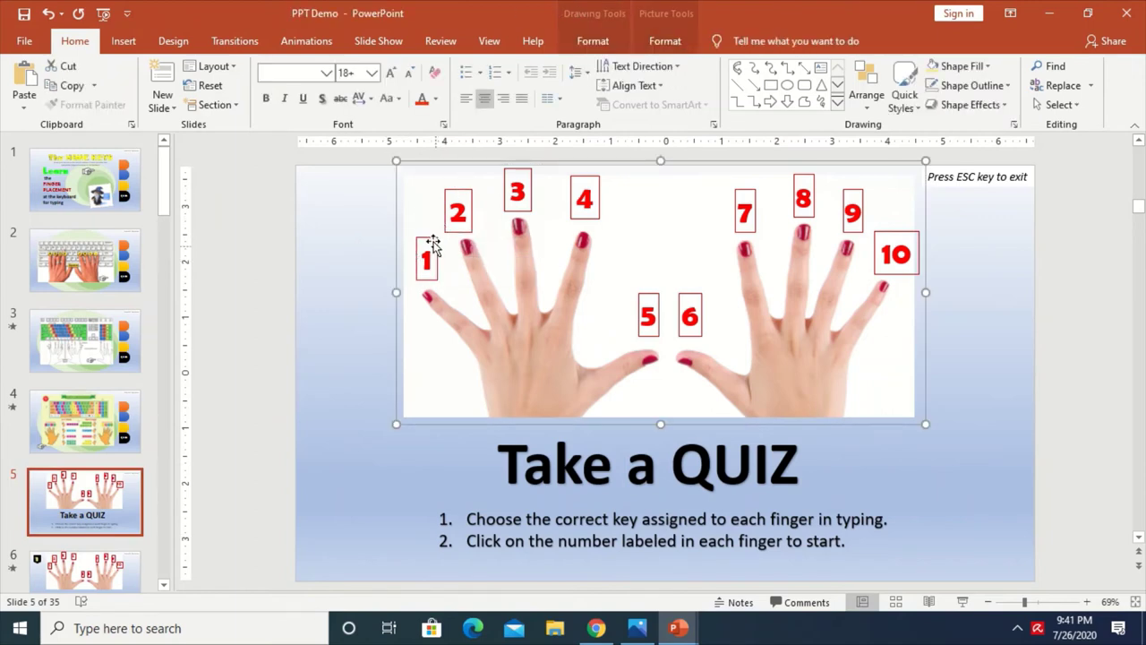
{"action": "left_click", "coordinate": [430, 235]}
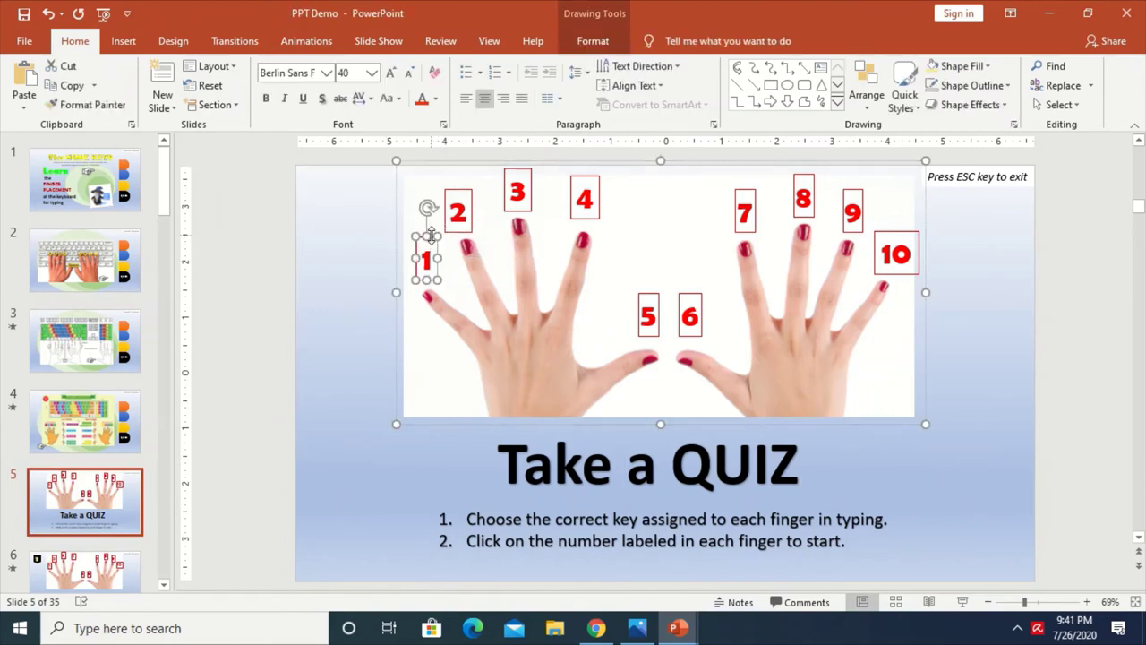
{"action": "left_click", "coordinate": [375, 279]}
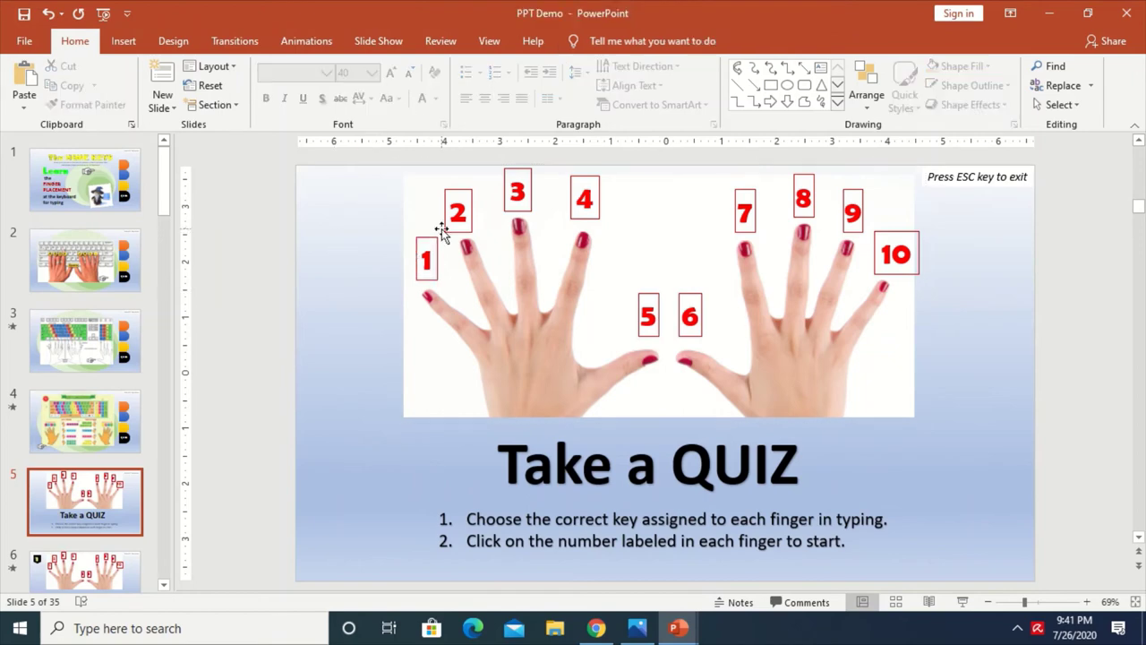
{"action": "left_click", "coordinate": [431, 236]}
{"action": "left_click", "coordinate": [431, 235]}
{"action": "left_click", "coordinate": [429, 236]}
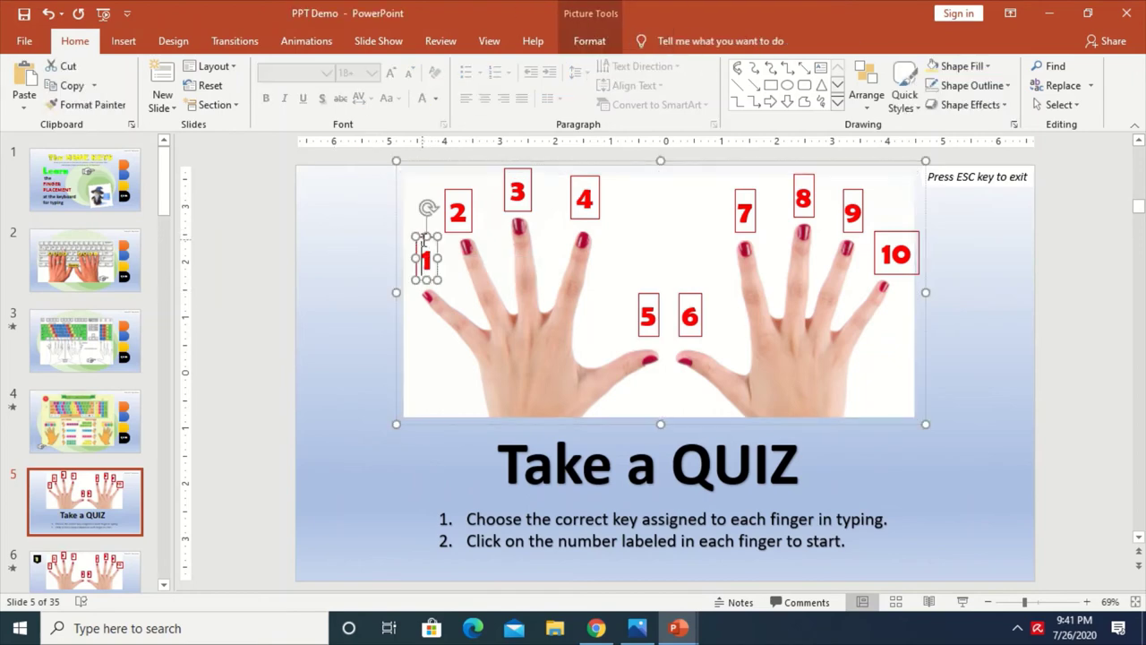
{"action": "left_click", "coordinate": [426, 236]}
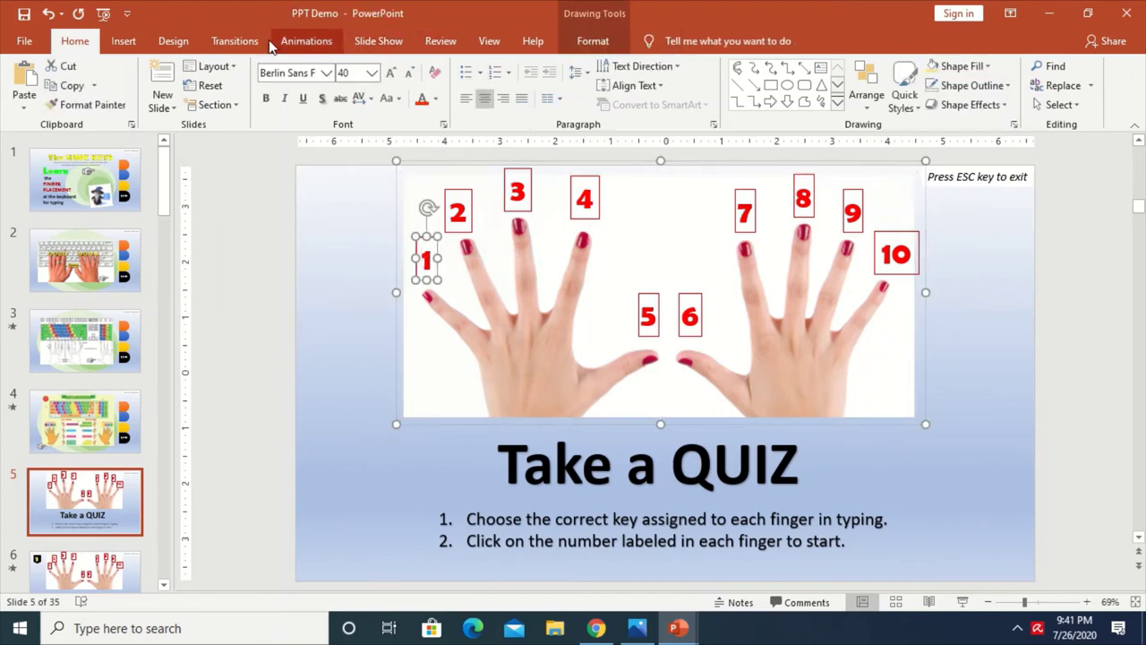
Give box 1 an Insert > Action hyperlink to Slide 6 with the Coin sound.
{"action": "left_click", "coordinate": [124, 42]}
{"action": "left_click", "coordinate": [530, 85]}
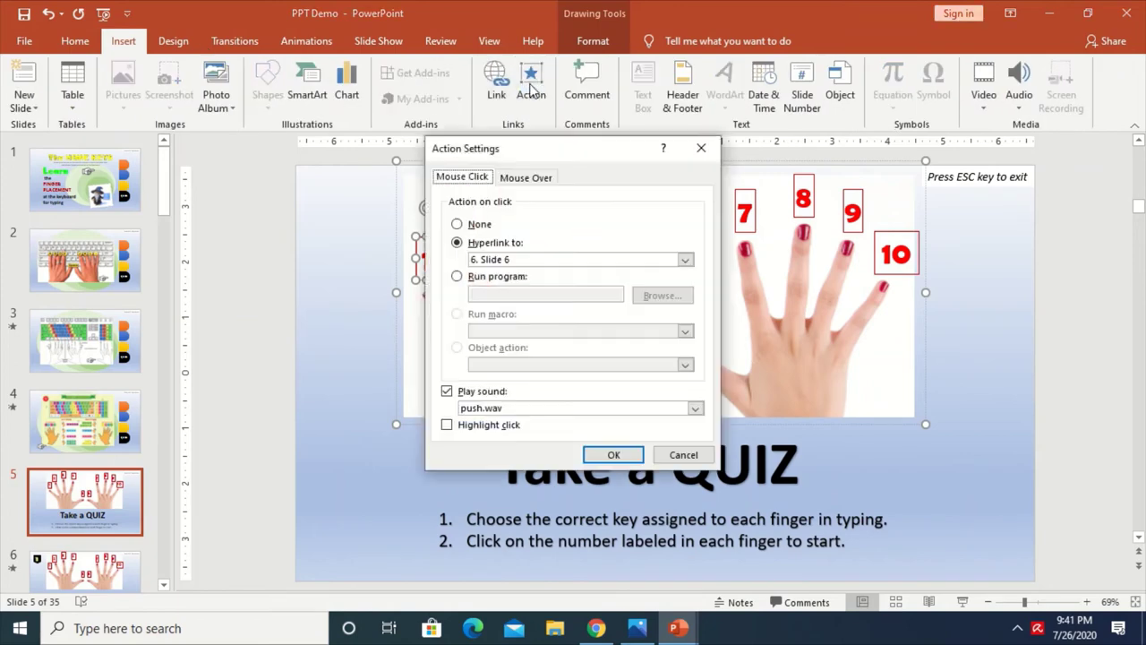
{"action": "key", "text": "Tab"}
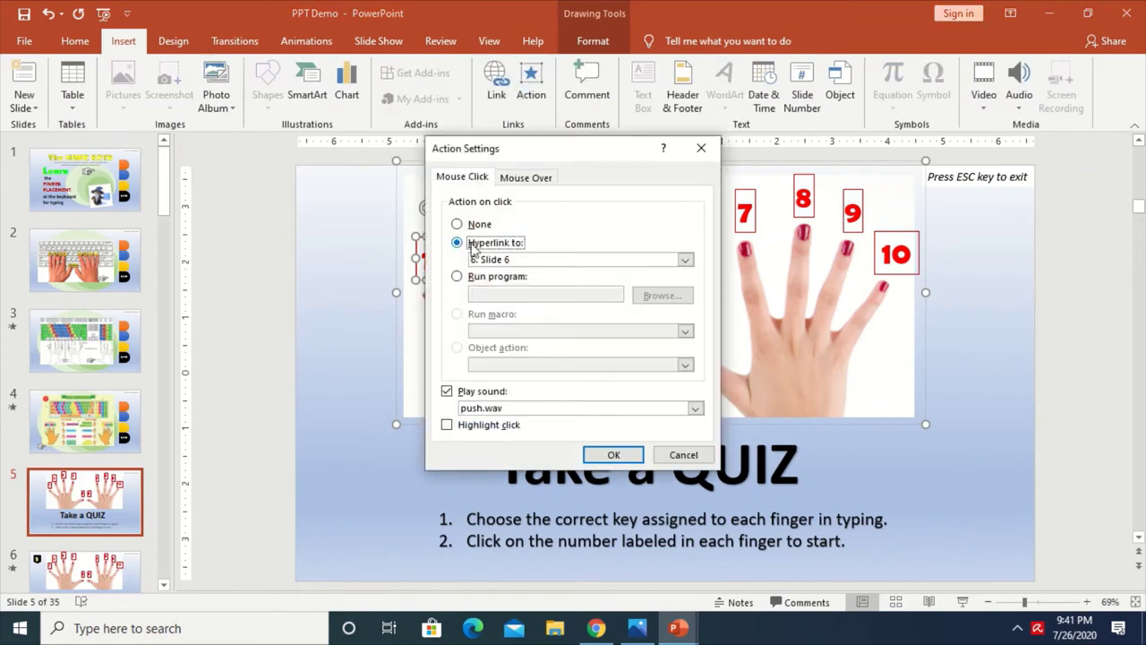
{"action": "left_click", "coordinate": [684, 260]}
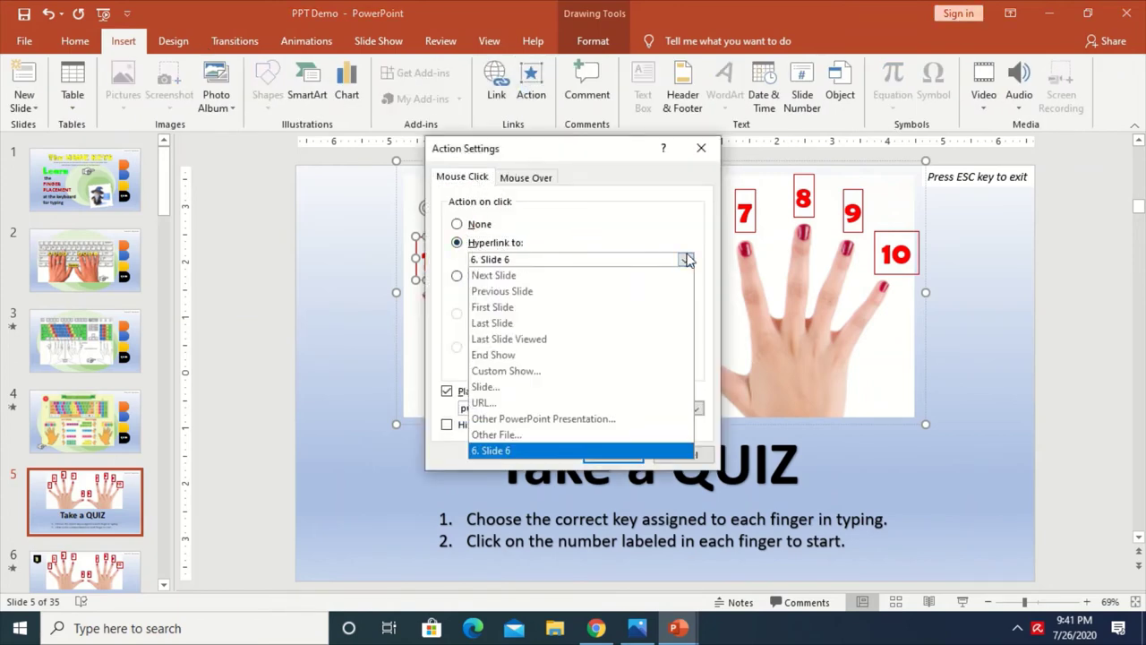
{"action": "left_click", "coordinate": [542, 396]}
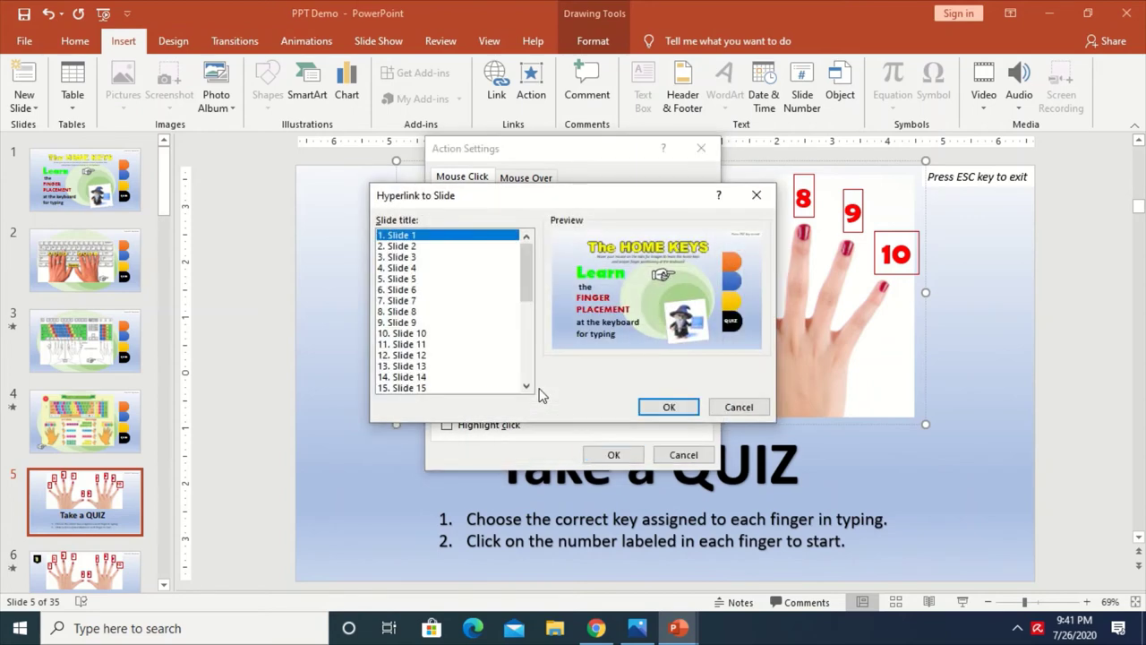
{"action": "left_click", "coordinate": [401, 292]}
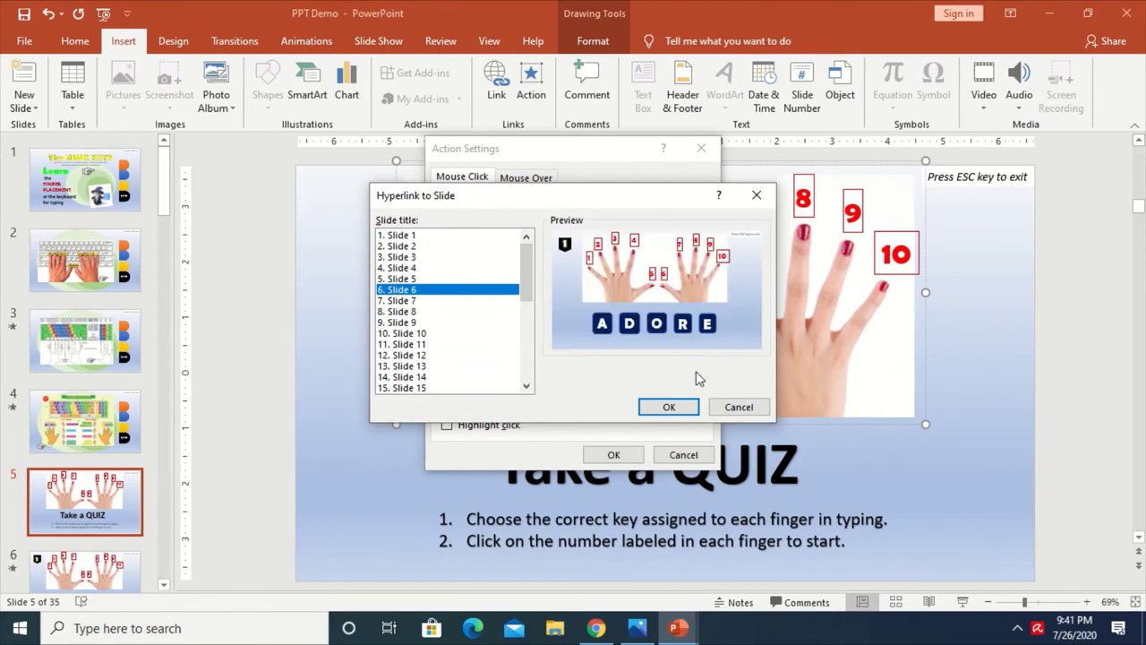
{"action": "left_click", "coordinate": [671, 404]}
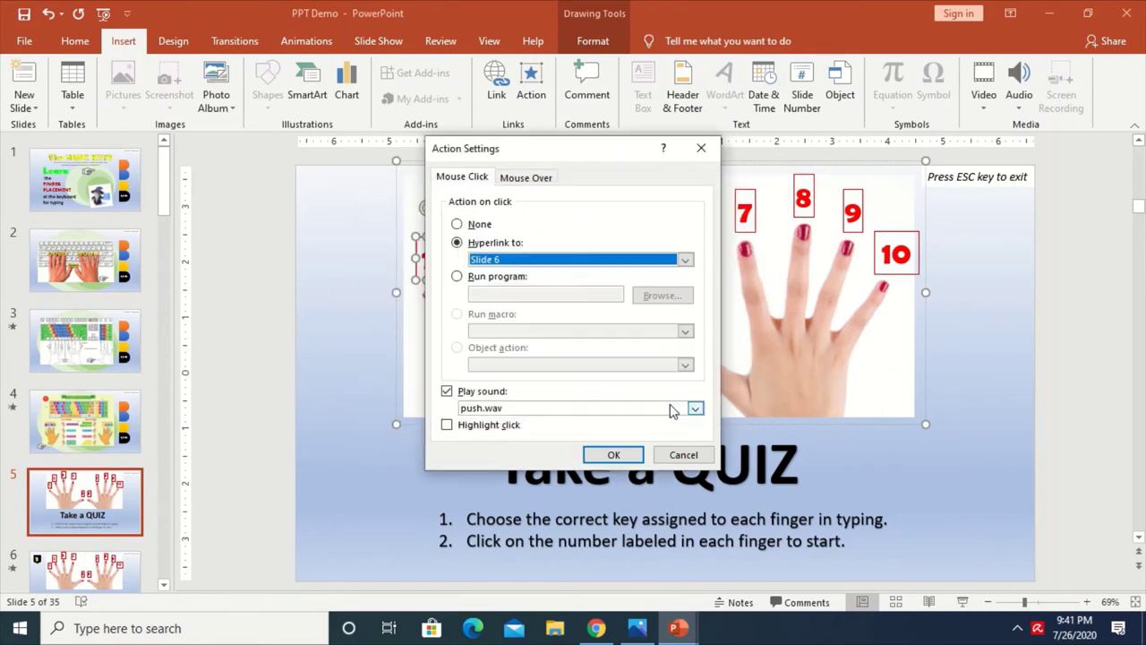
{"action": "left_click", "coordinate": [448, 392]}
{"action": "left_click", "coordinate": [447, 391]}
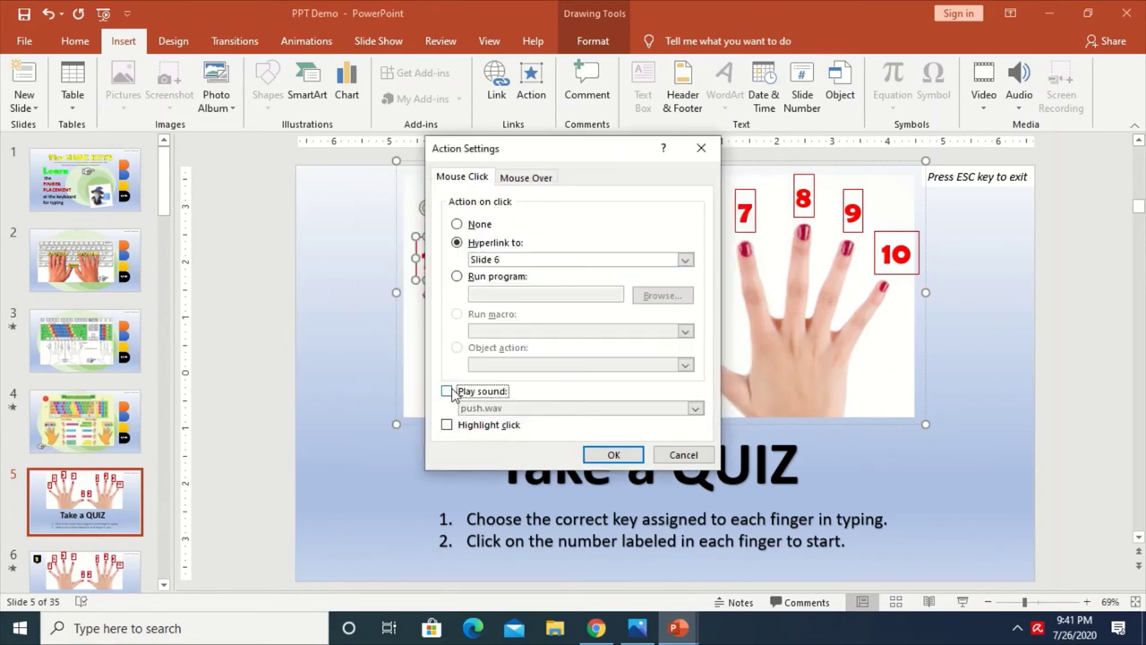
{"action": "left_click", "coordinate": [448, 392]}
{"action": "left_click", "coordinate": [695, 407]}
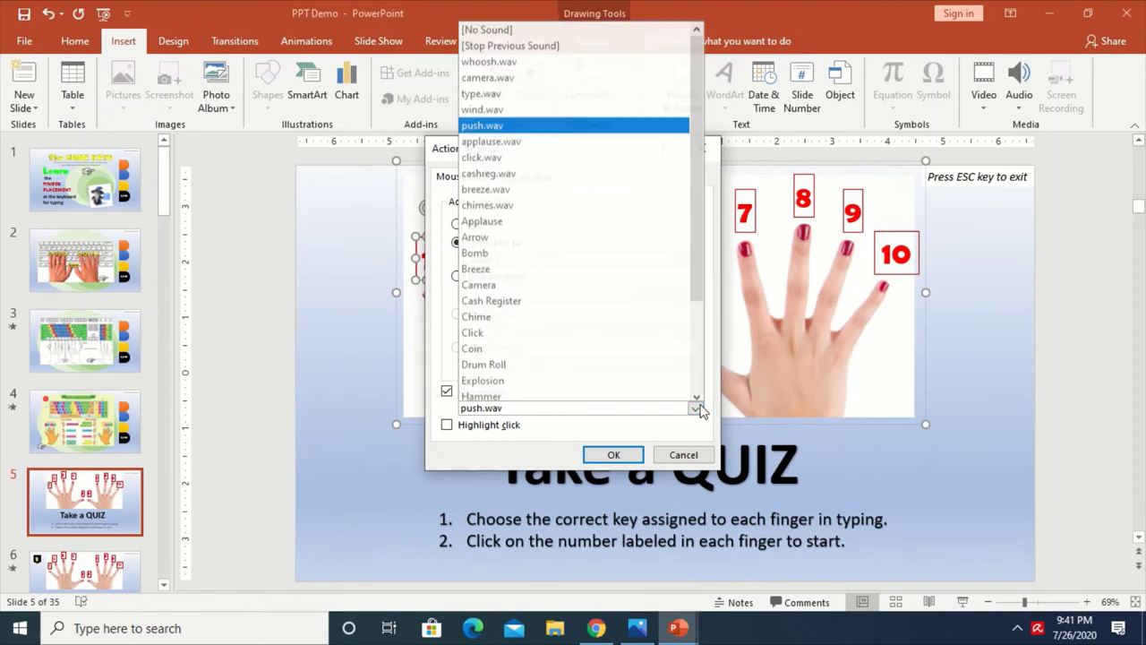
{"action": "left_click", "coordinate": [483, 346]}
{"action": "left_click", "coordinate": [616, 454]}
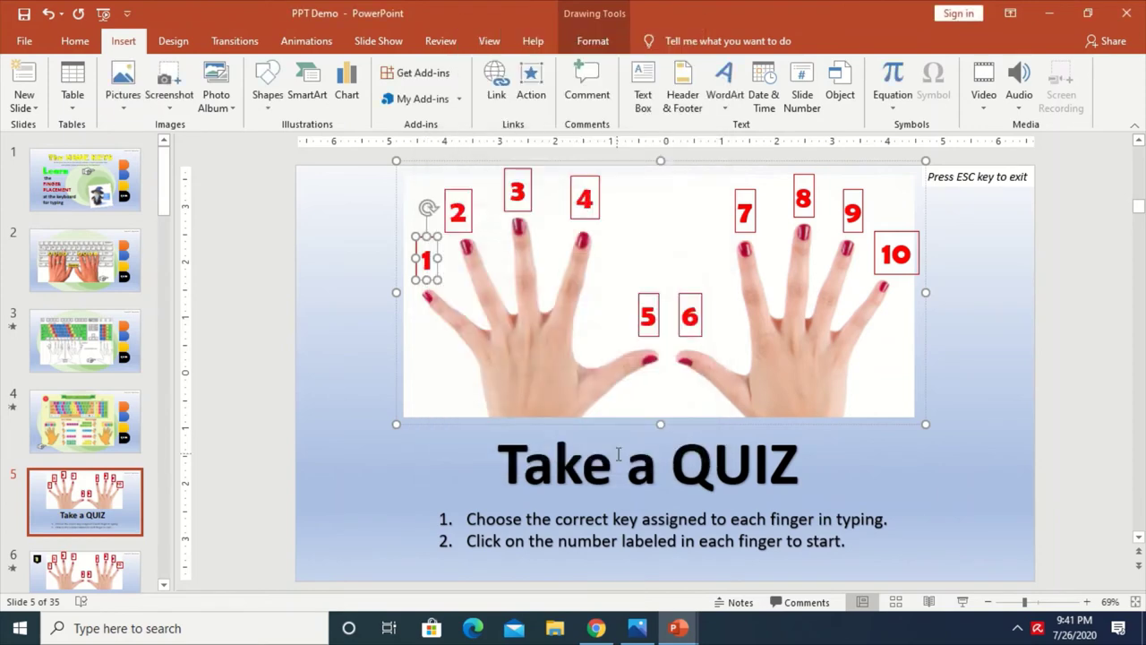
Select the number 2 box on the Take a QUIZ slide.
{"action": "left_click", "coordinate": [461, 191]}
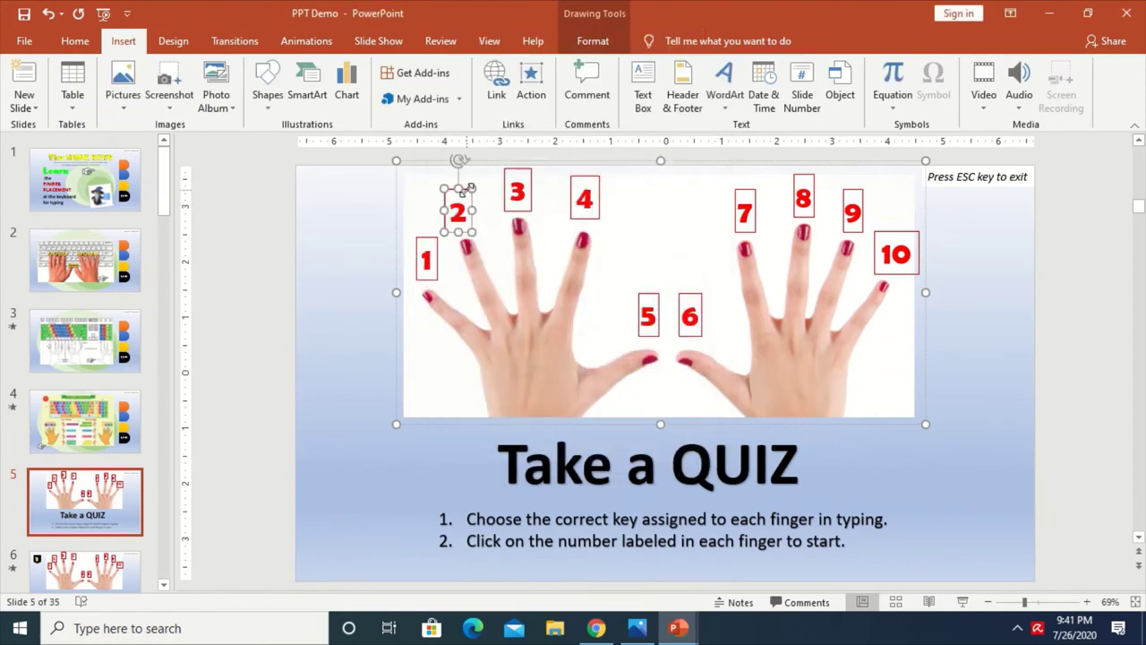
{"action": "right_click", "coordinate": [471, 190]}
{"action": "left_click", "coordinate": [469, 188]}
Set box 2's click action to hyperlink to Slide 9 with the Coin sound.
{"action": "left_click", "coordinate": [529, 97]}
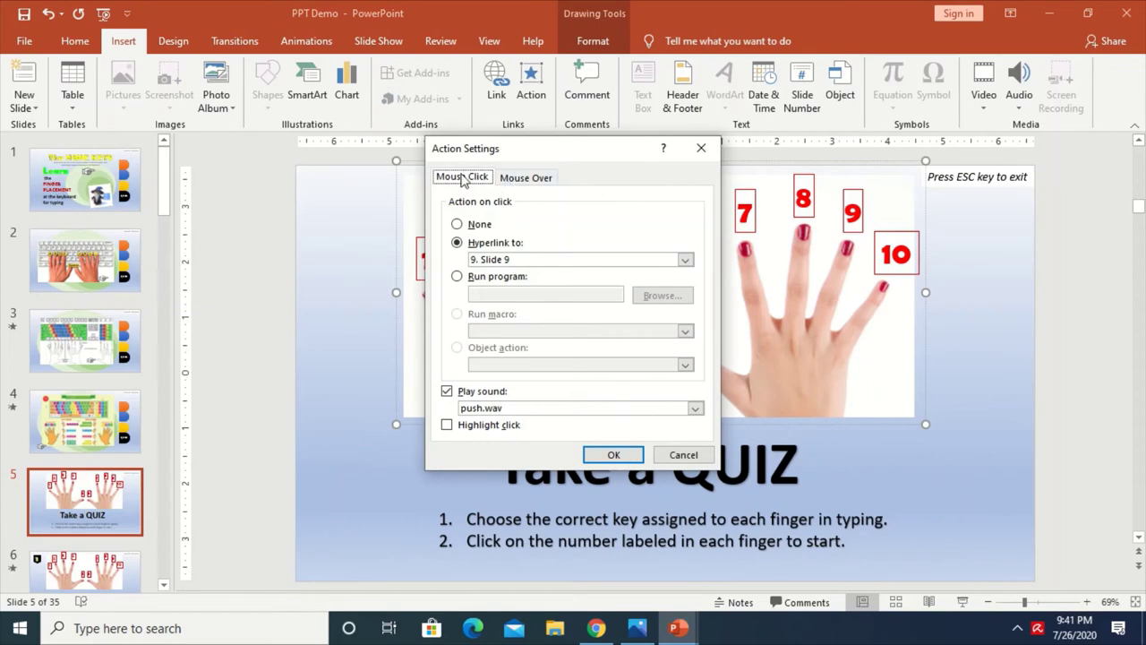
{"action": "key", "text": "Tab"}
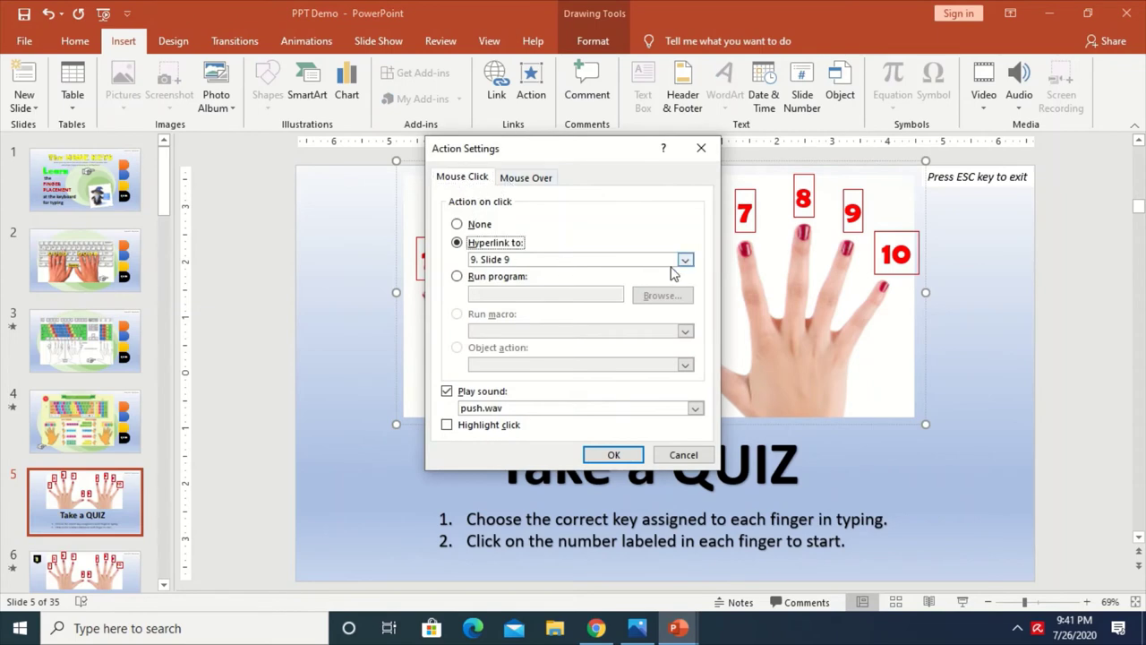
{"action": "left_click", "coordinate": [685, 260]}
{"action": "left_click", "coordinate": [491, 391]}
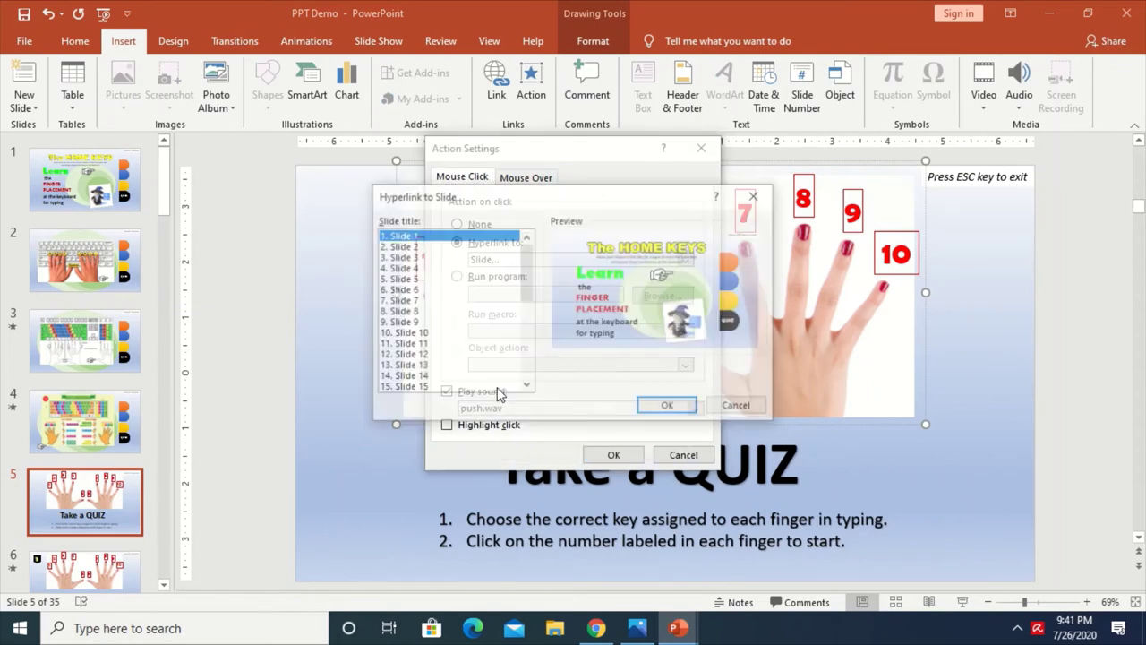
{"action": "left_click", "coordinate": [417, 324]}
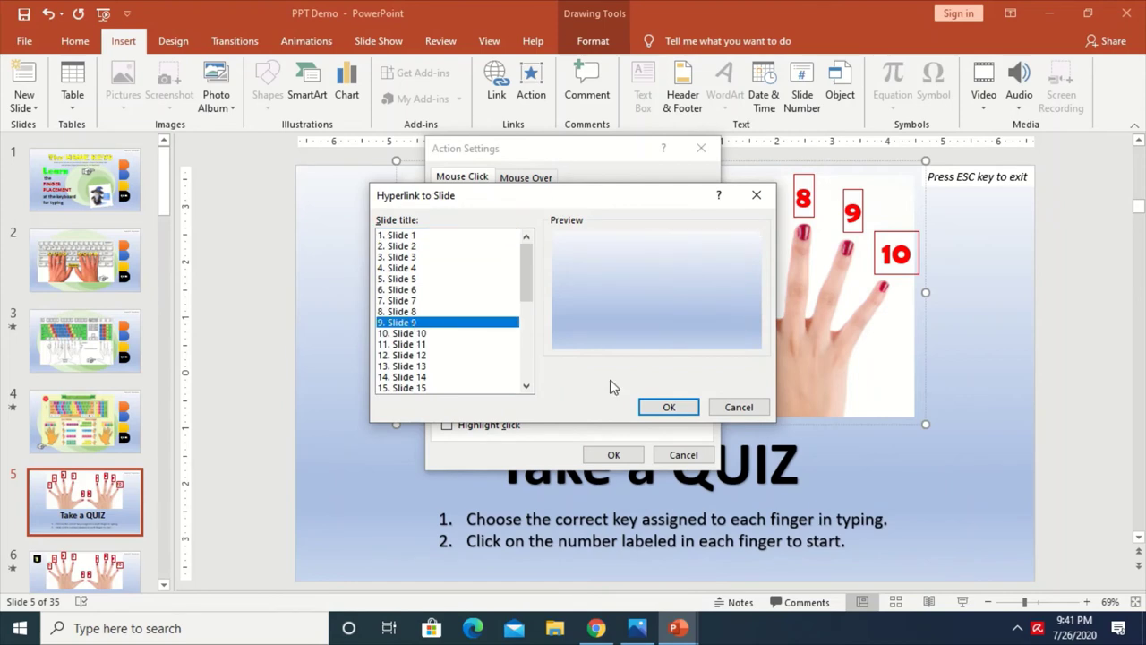
{"action": "left_click", "coordinate": [662, 405]}
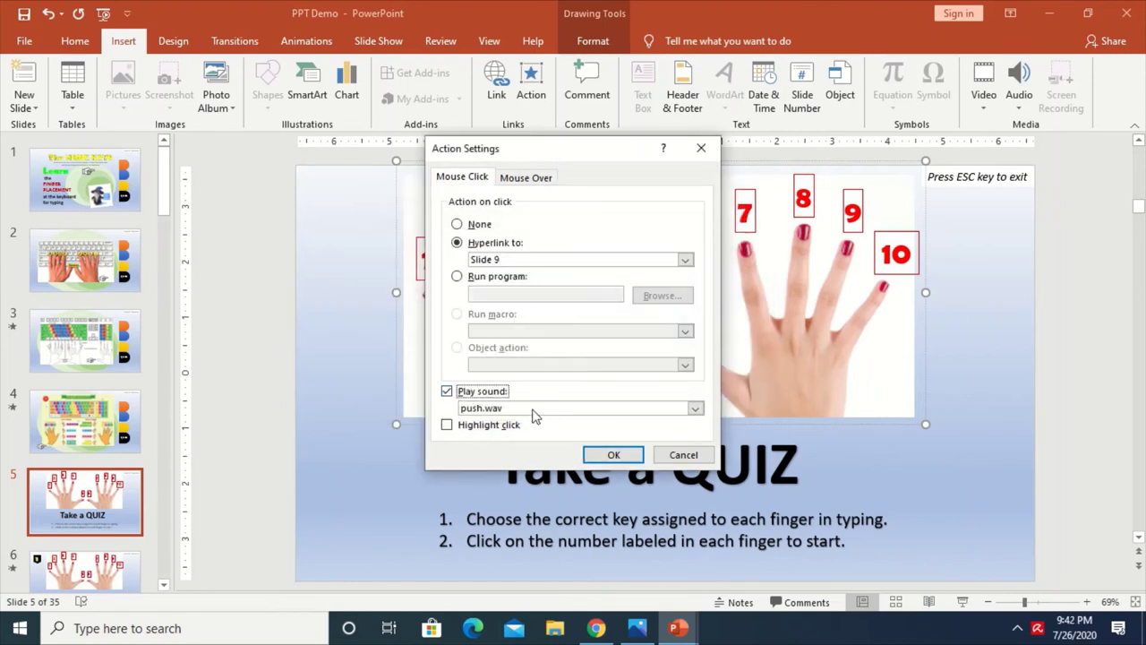
{"action": "left_click", "coordinate": [696, 408]}
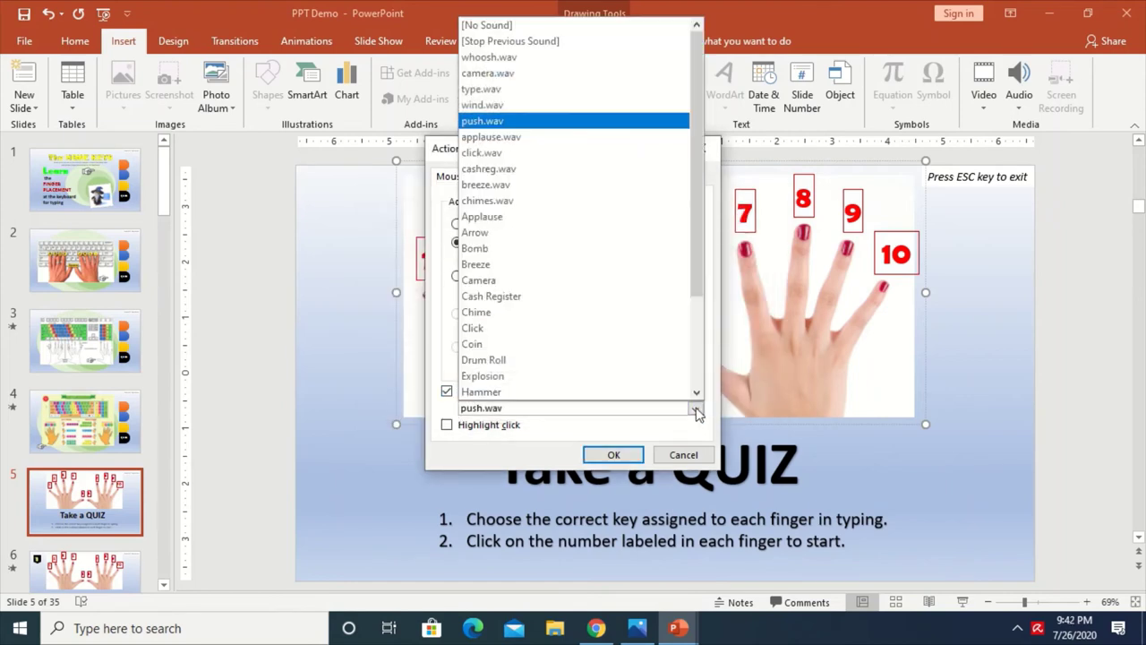
{"action": "left_click", "coordinate": [484, 344]}
{"action": "left_click", "coordinate": [614, 455]}
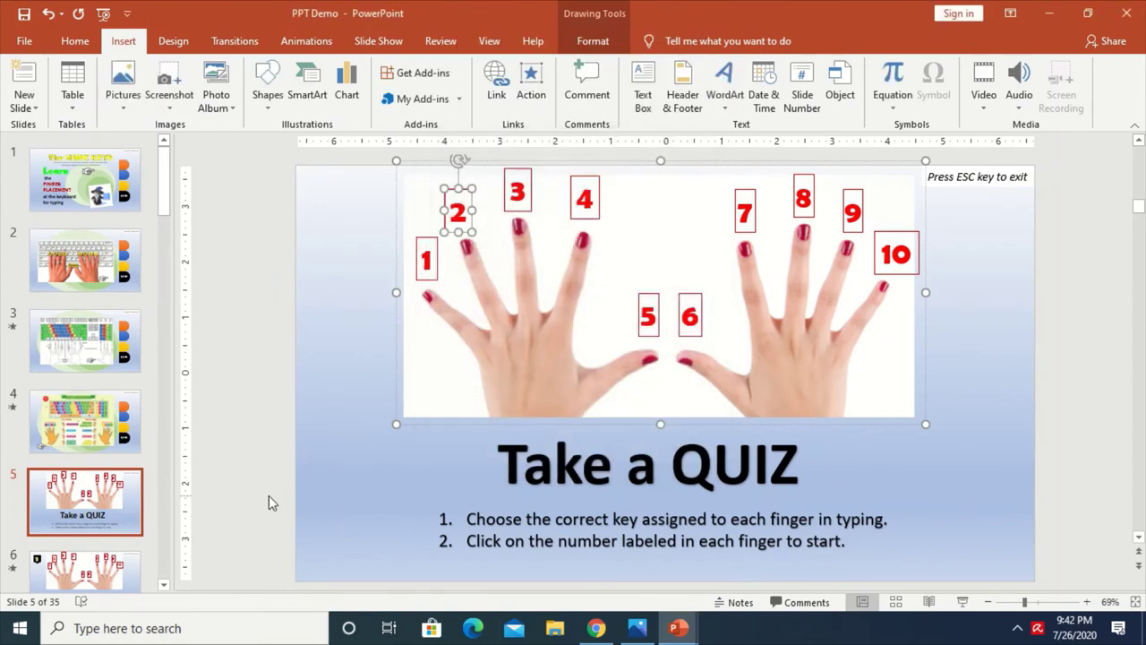
{"action": "left_click", "coordinate": [994, 444]}
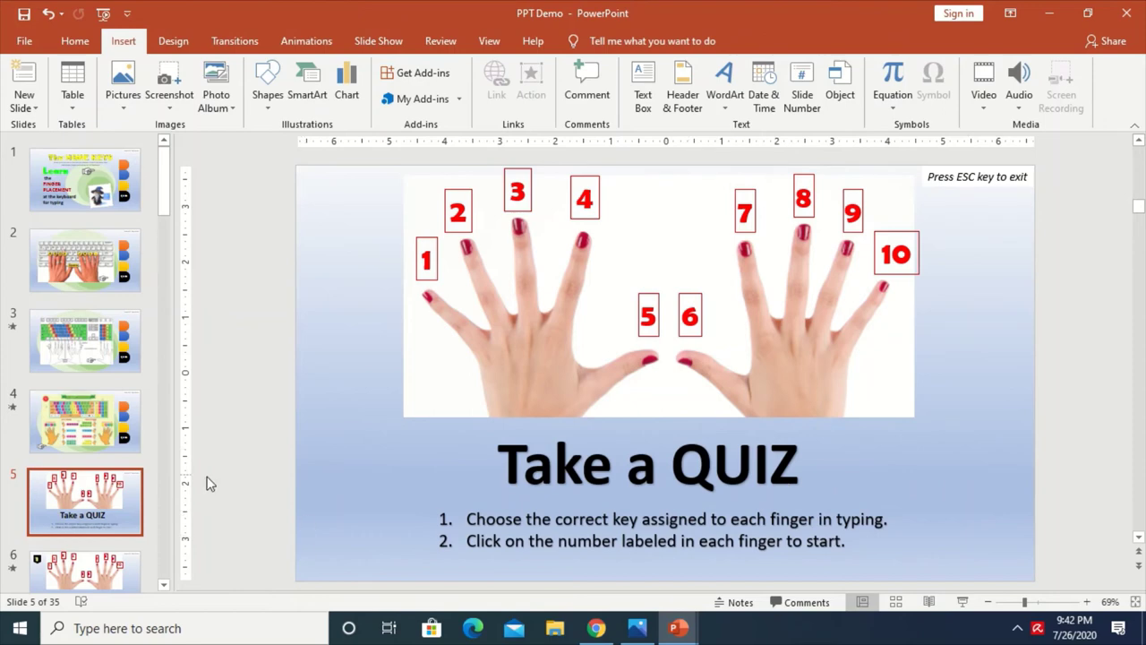
{"action": "scroll", "coordinate": [146, 509], "scroll_direction": "down", "scroll_amount": 1}
{"action": "scroll", "coordinate": [146, 508], "scroll_direction": "down", "scroll_amount": 2}
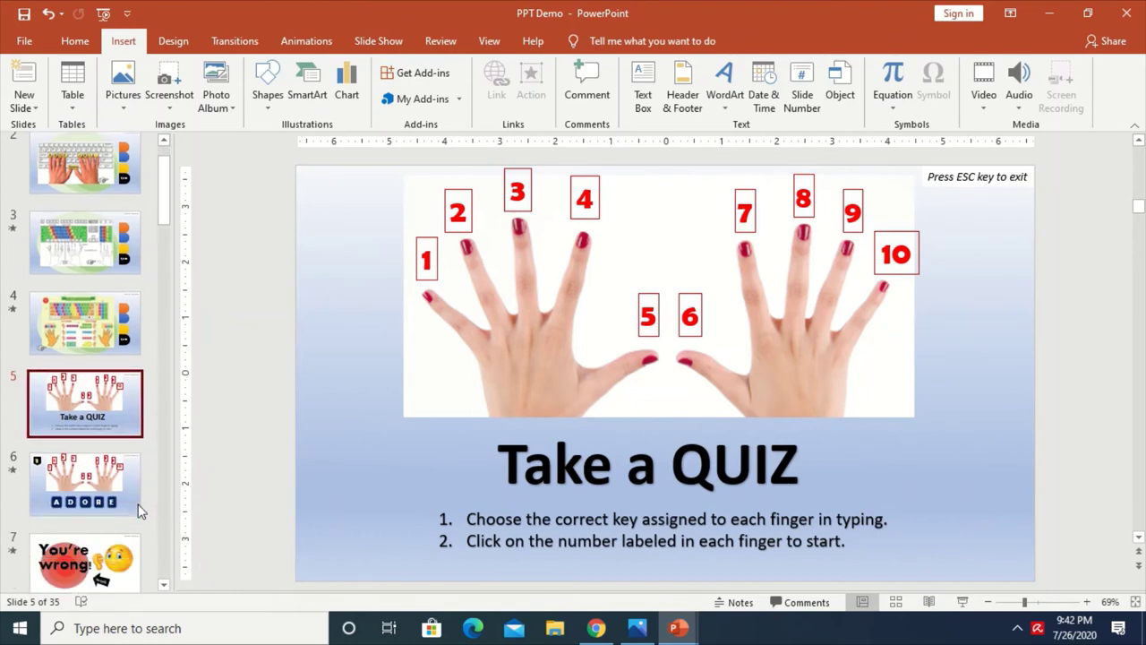
{"action": "scroll", "coordinate": [146, 509], "scroll_direction": "down", "scroll_amount": 1}
{"action": "scroll", "coordinate": [146, 509], "scroll_direction": "down", "scroll_amount": 1}
{"action": "left_click", "coordinate": [78, 394]}
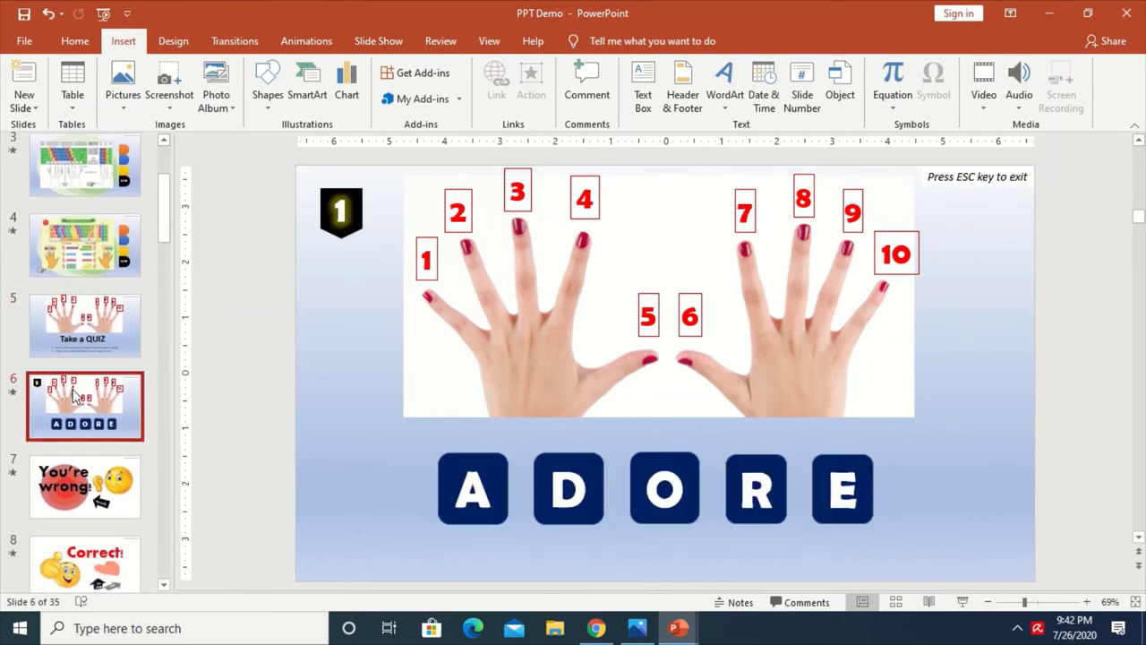
{"action": "left_click", "coordinate": [331, 349]}
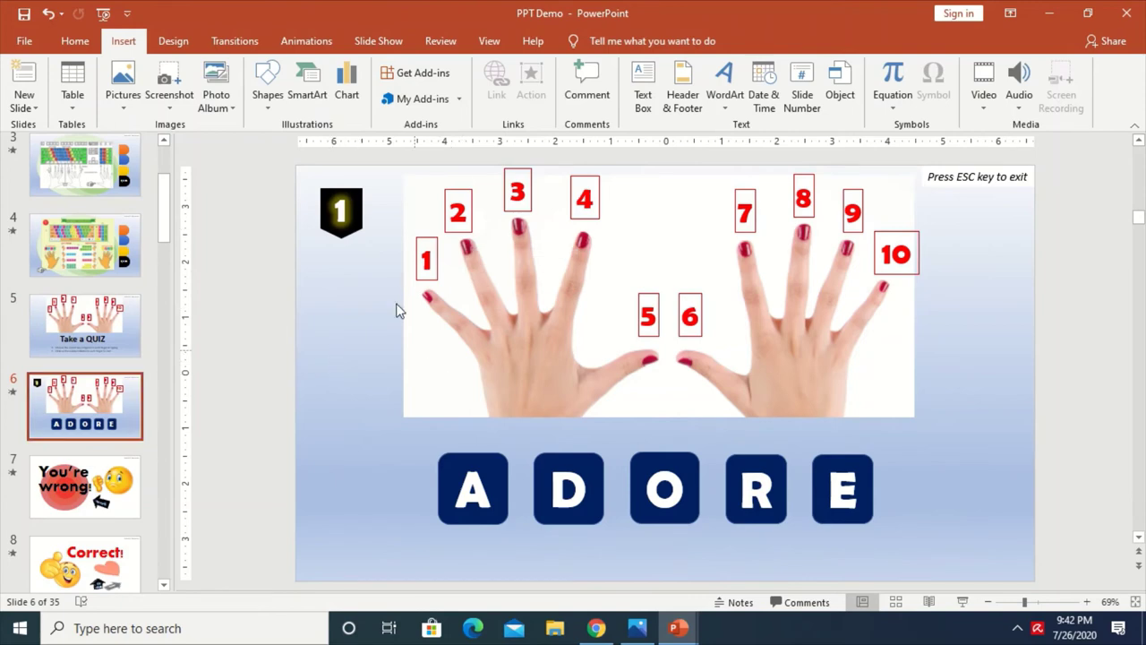
{"action": "left_click", "coordinate": [503, 457]}
{"action": "left_click", "coordinate": [491, 462]}
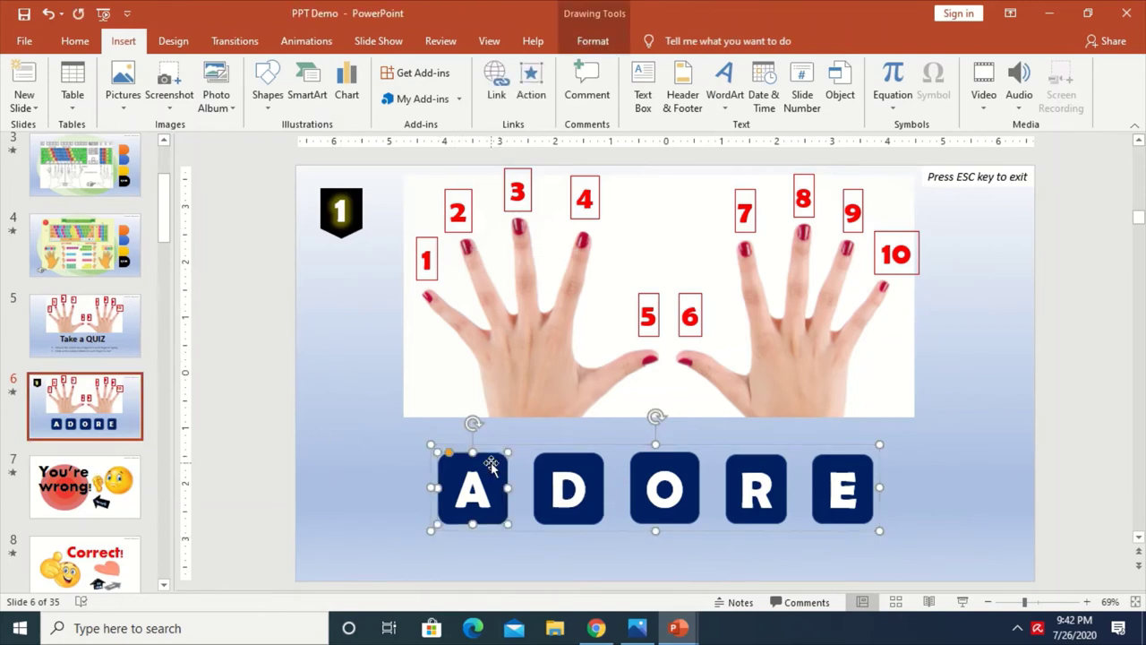
{"action": "left_click", "coordinate": [1026, 422]}
{"action": "left_click", "coordinate": [491, 462]}
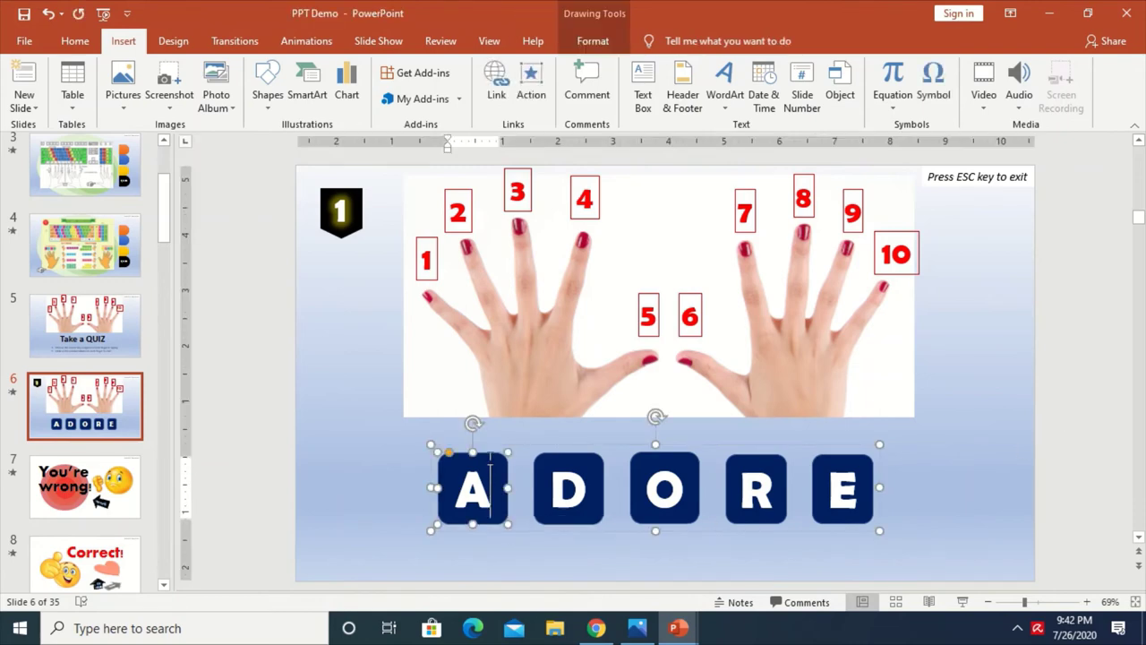
{"action": "left_click", "coordinate": [495, 452]}
{"action": "left_click", "coordinate": [495, 452], "text": "ctrl"}
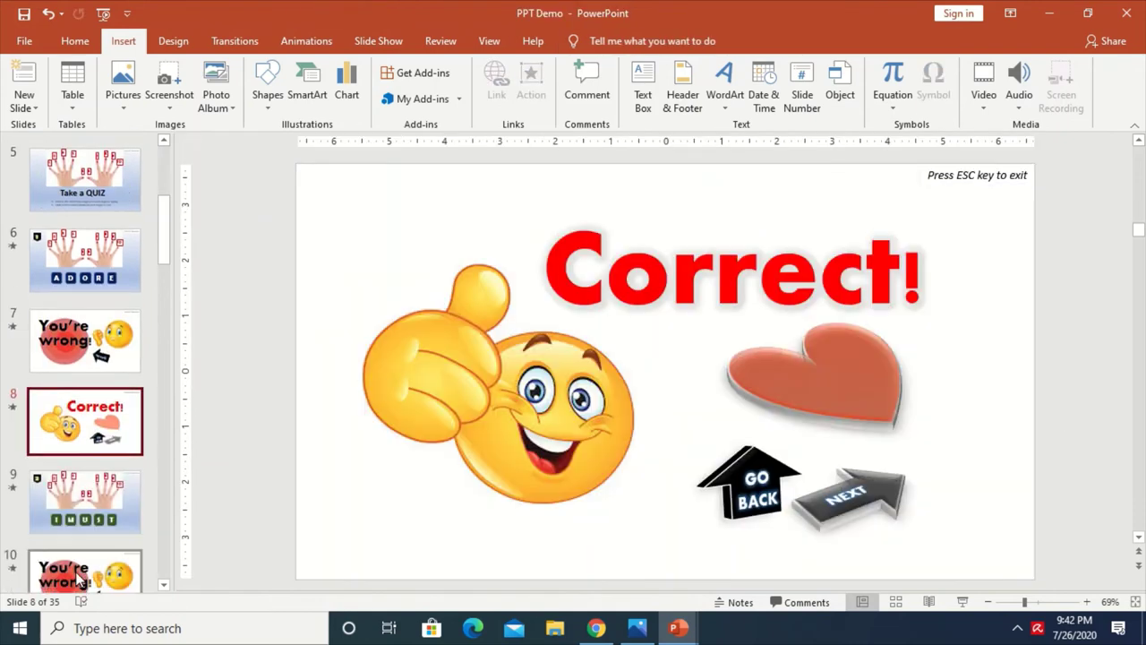
{"action": "left_click", "coordinate": [111, 349]}
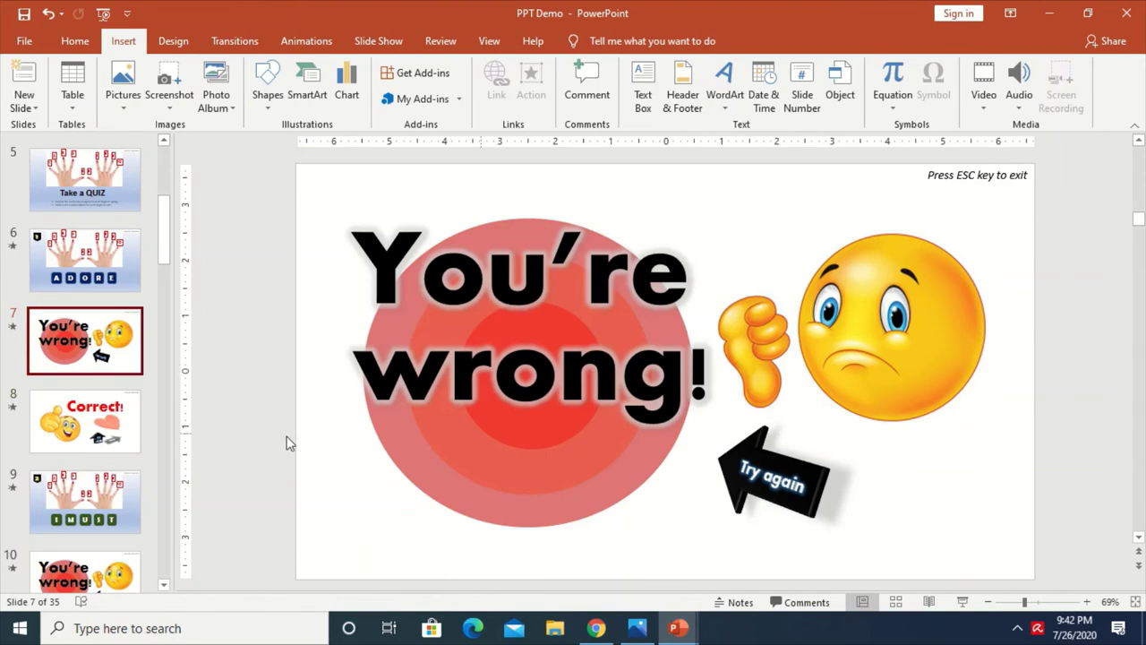
{"action": "left_click", "coordinate": [115, 268]}
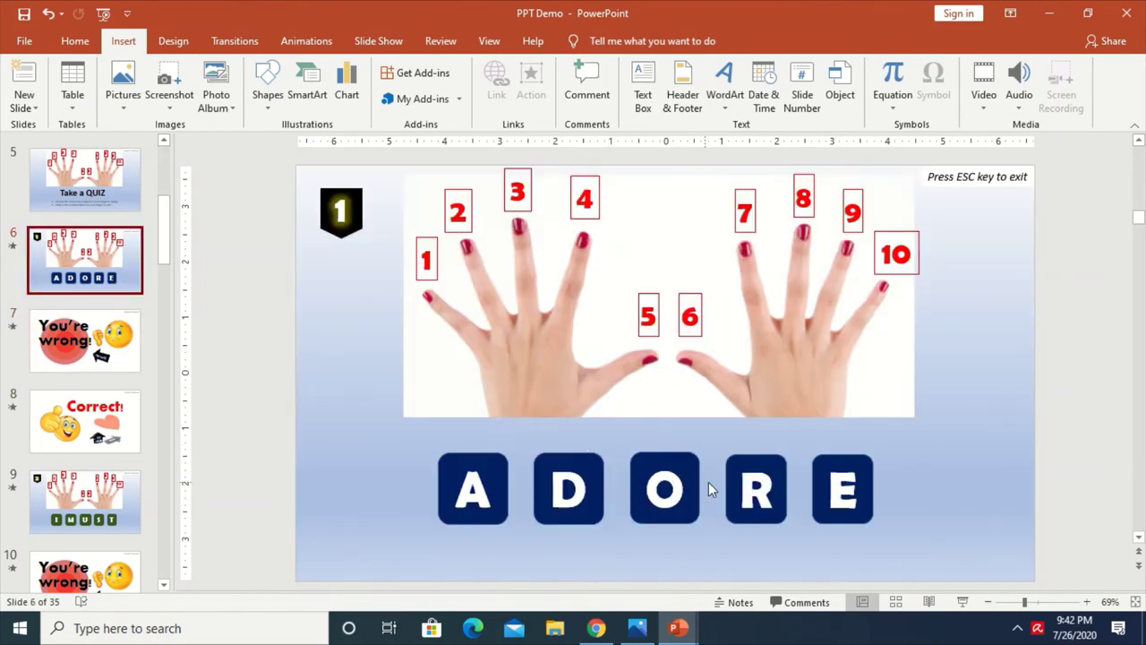
{"action": "left_click", "coordinate": [67, 345]}
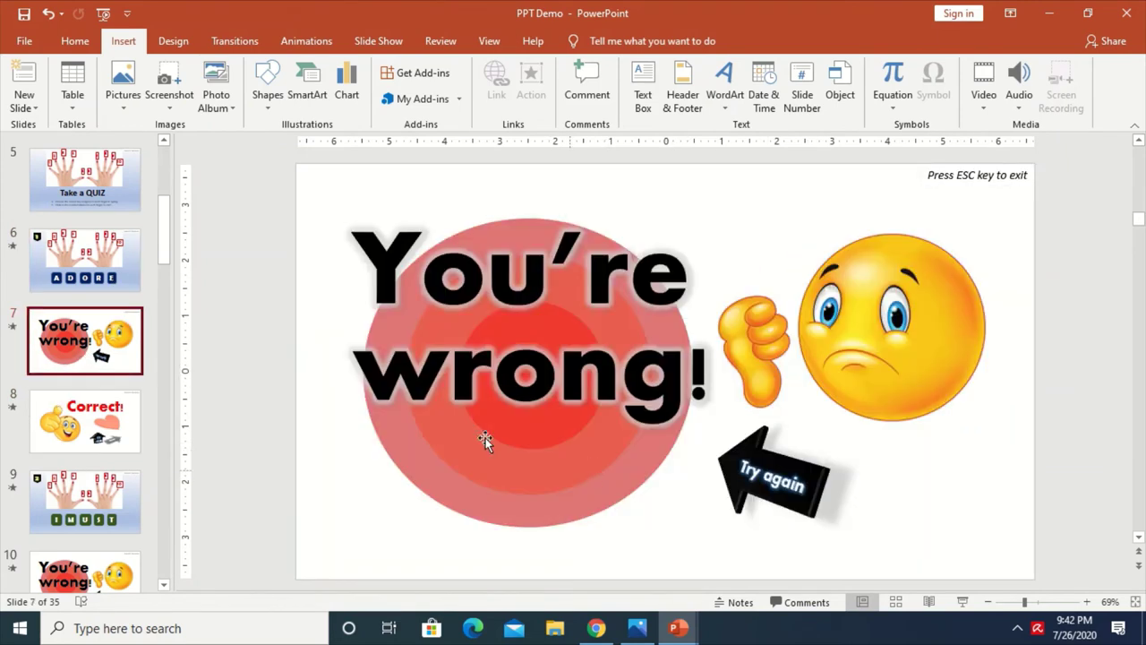
{"action": "left_click", "coordinate": [79, 425]}
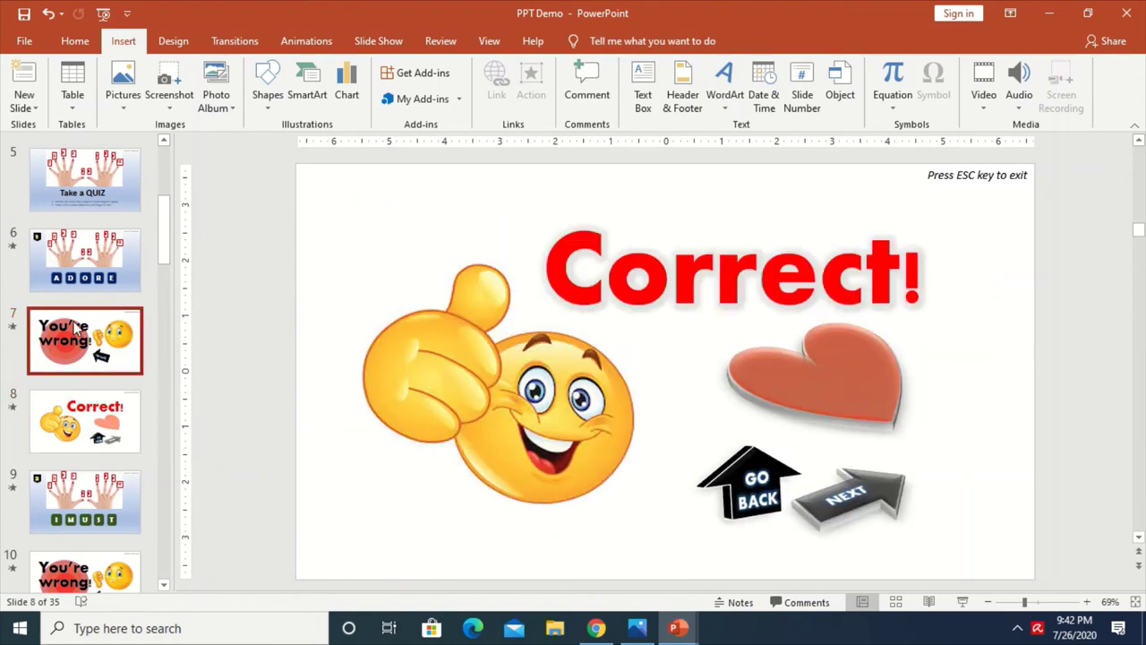
{"action": "key", "text": "Up"}
{"action": "left_click", "coordinate": [79, 425]}
{"action": "left_click", "coordinate": [92, 288]}
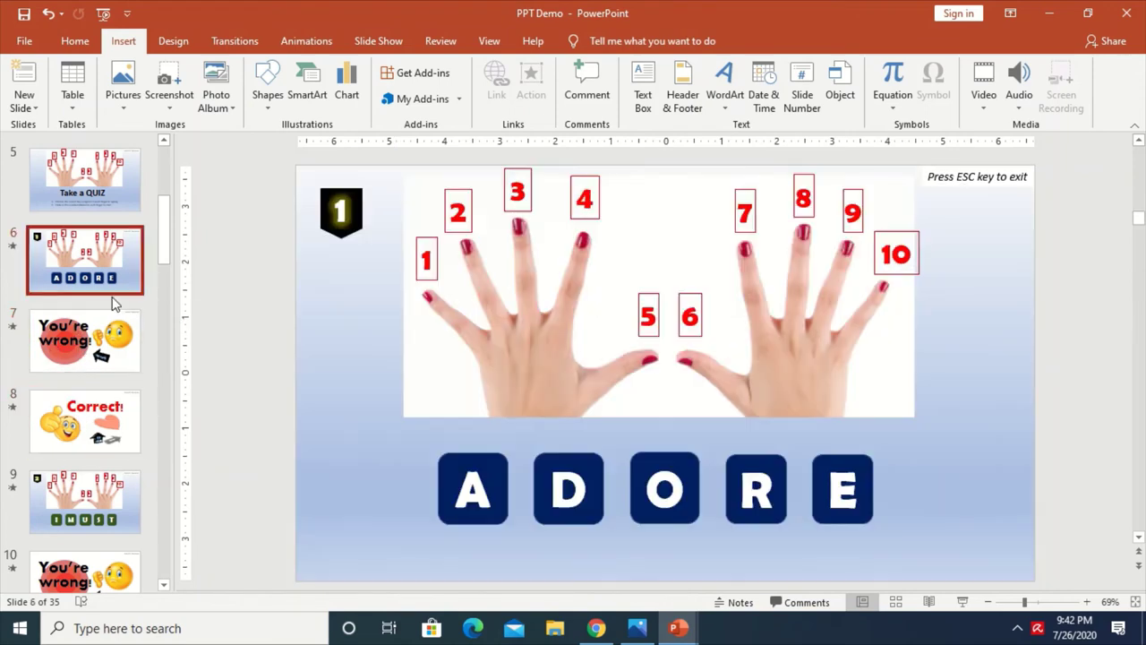
{"action": "left_click", "coordinate": [484, 456]}
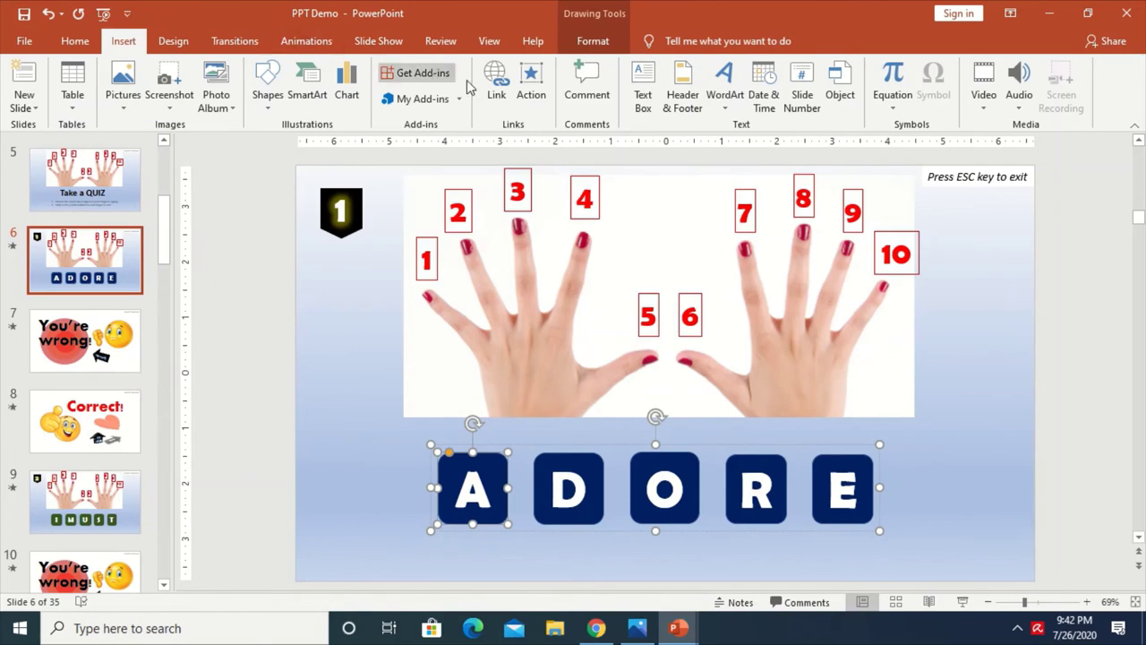
{"action": "left_click", "coordinate": [528, 82]}
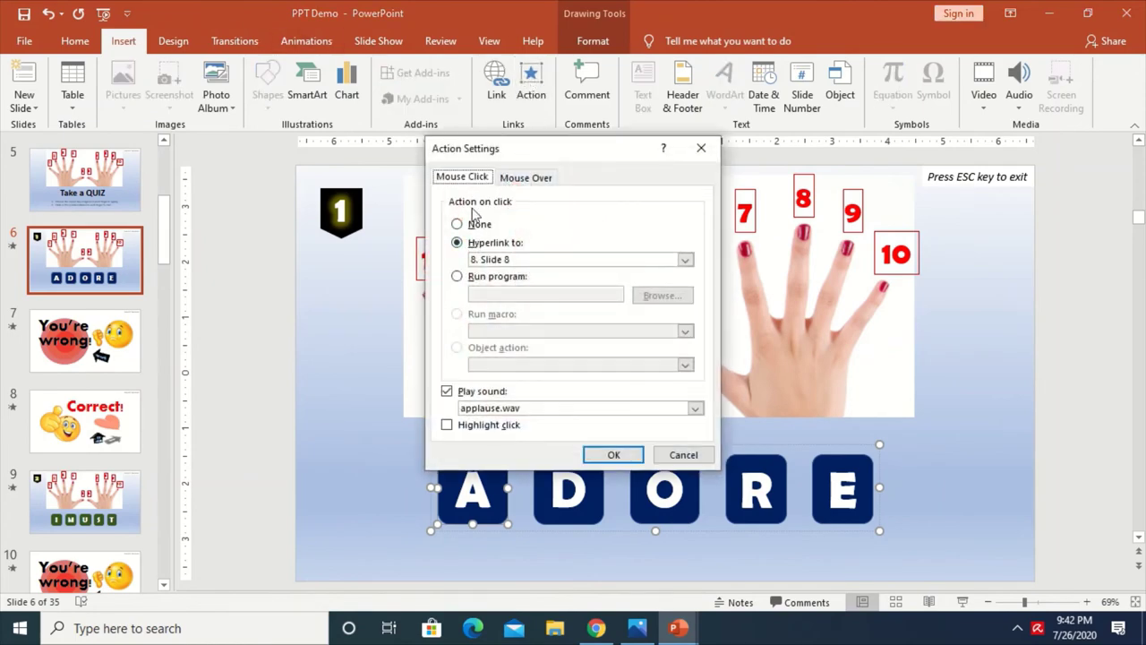
{"action": "left_click", "coordinate": [461, 243]}
{"action": "left_click", "coordinate": [685, 260]}
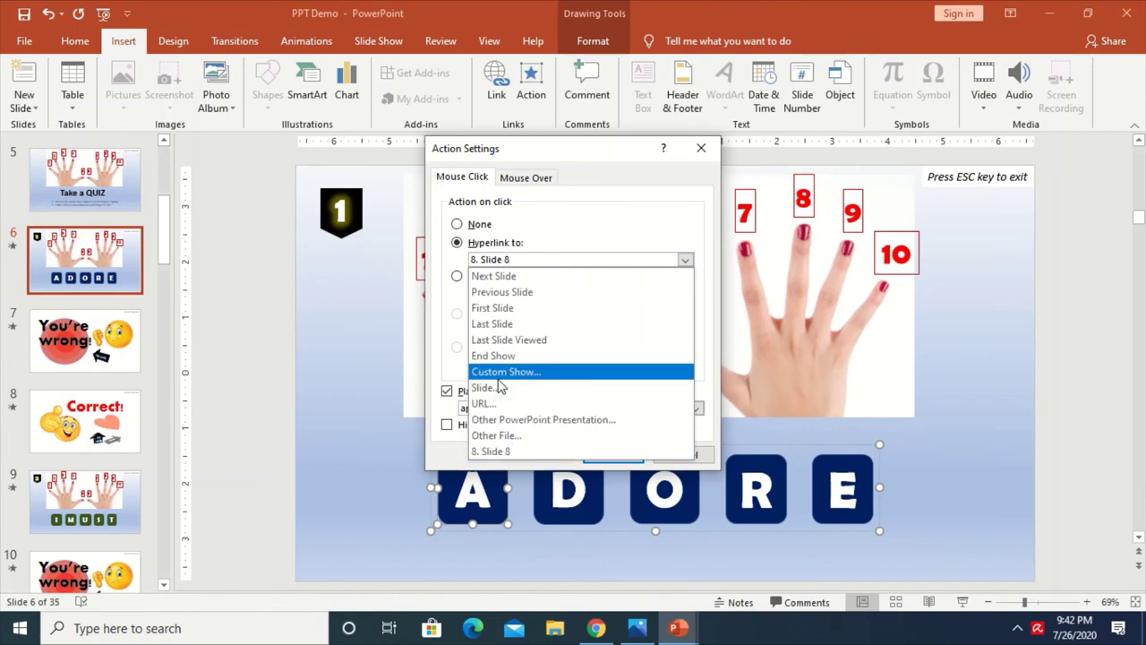
{"action": "left_click", "coordinate": [492, 388]}
{"action": "left_click", "coordinate": [411, 311]}
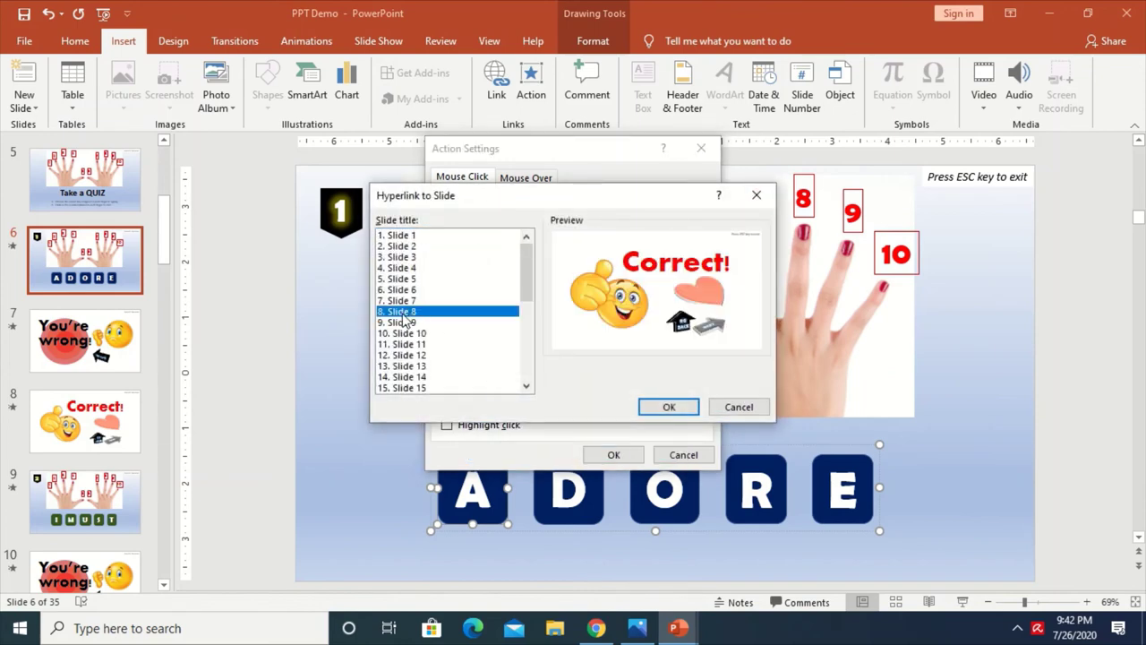
{"action": "left_click", "coordinate": [668, 405]}
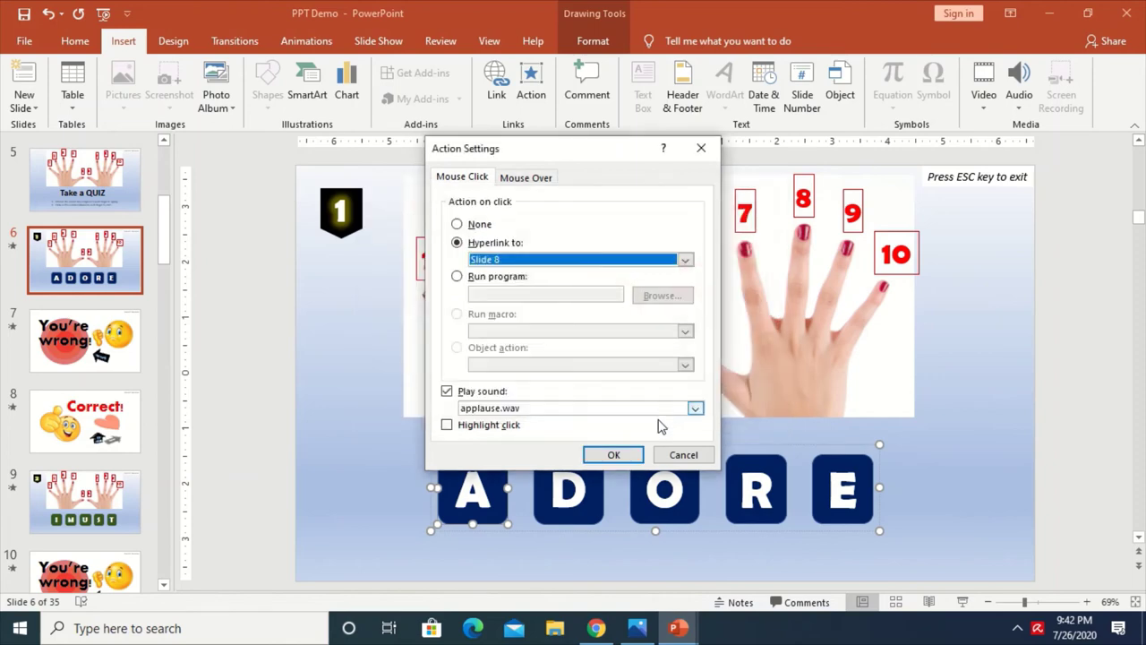
{"action": "left_click", "coordinate": [614, 454]}
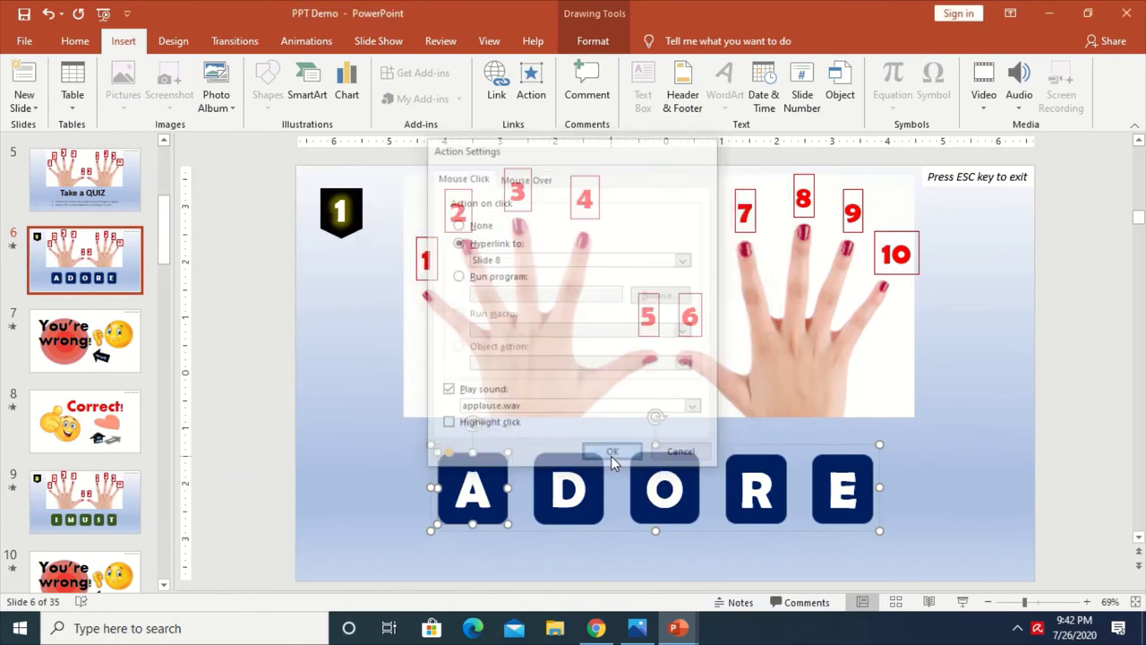
{"action": "left_click", "coordinate": [368, 433]}
Hyperlink the D tile to Slide 7 (You're wrong!), then open that slide.
{"action": "left_click", "coordinate": [589, 459]}
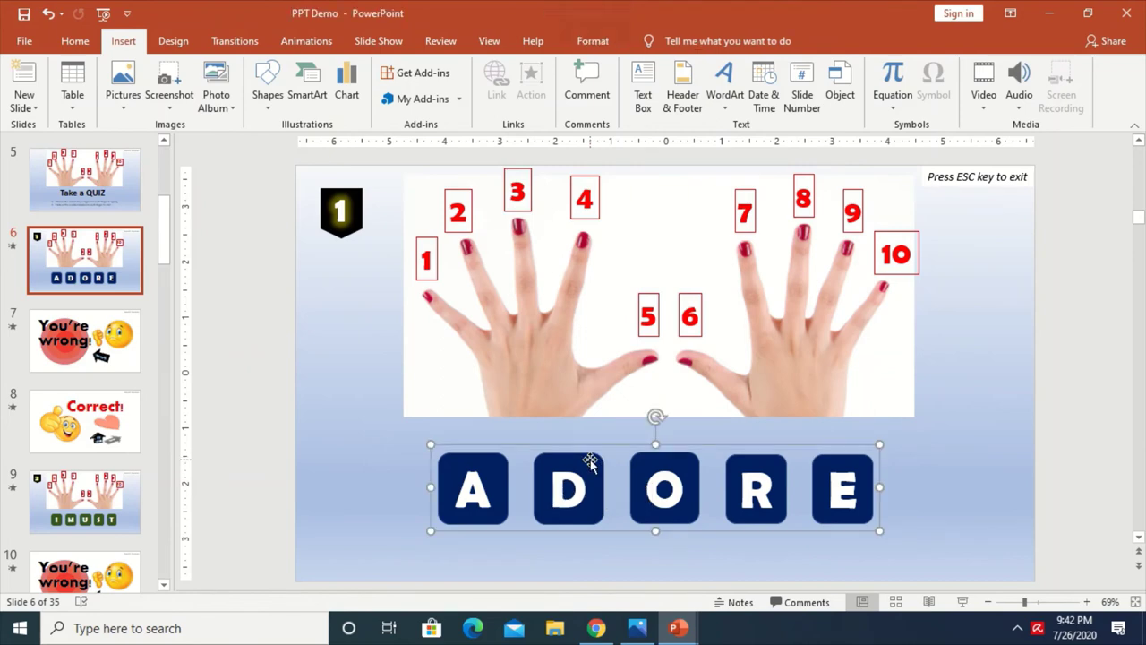
{"action": "left_click", "coordinate": [582, 454]}
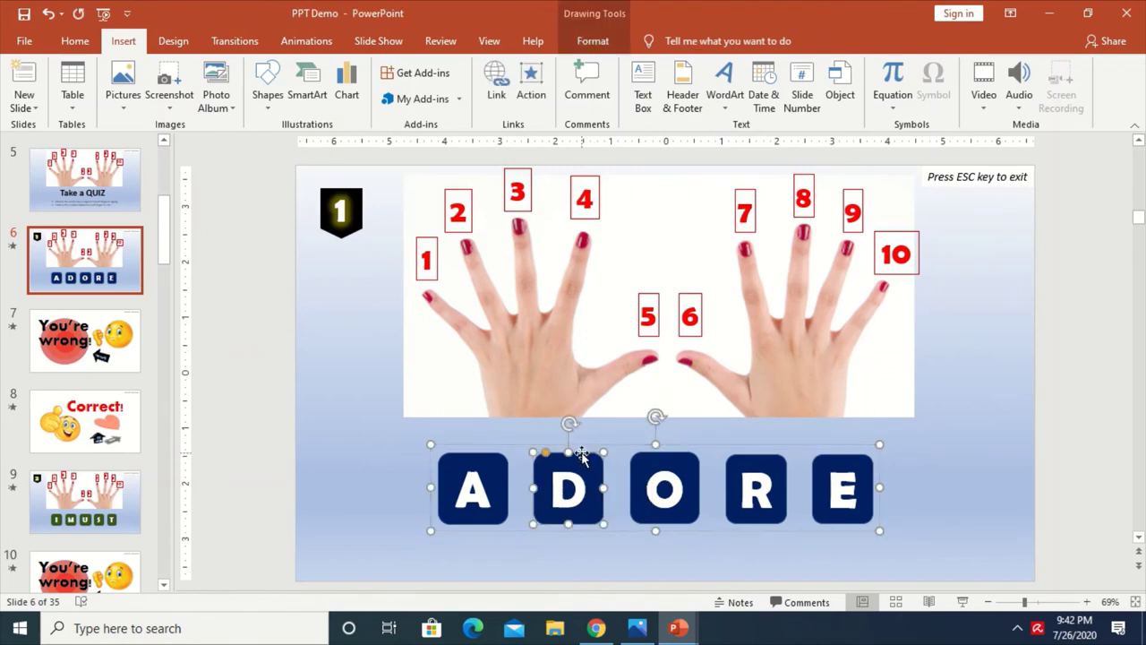
{"action": "left_click", "coordinate": [530, 85]}
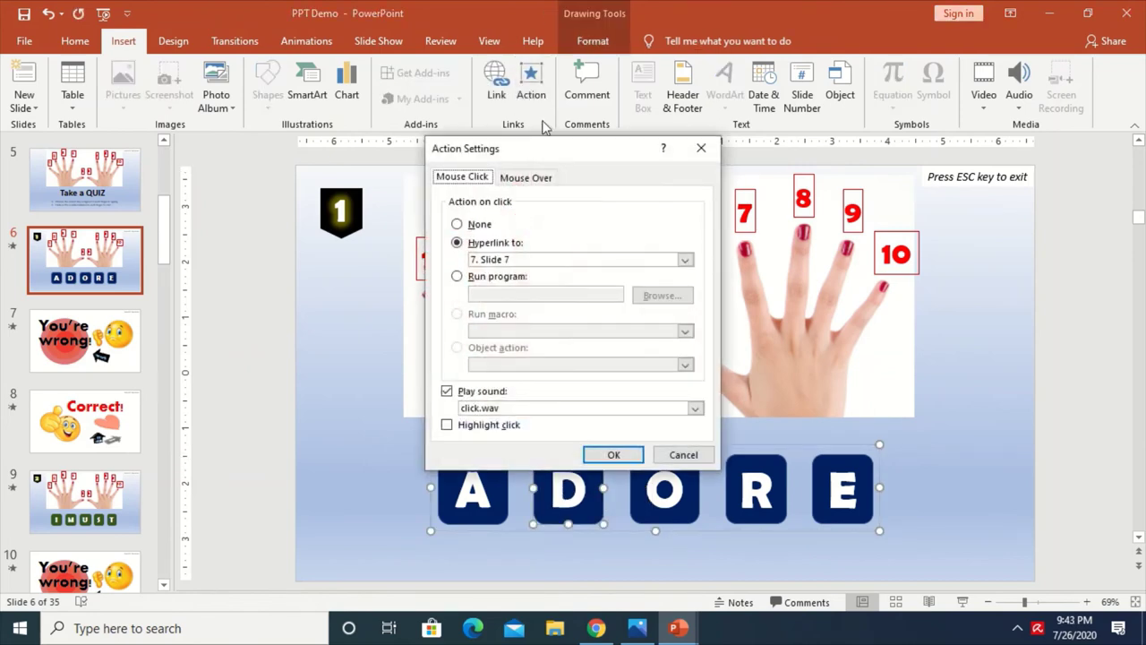
{"action": "left_click", "coordinate": [457, 243]}
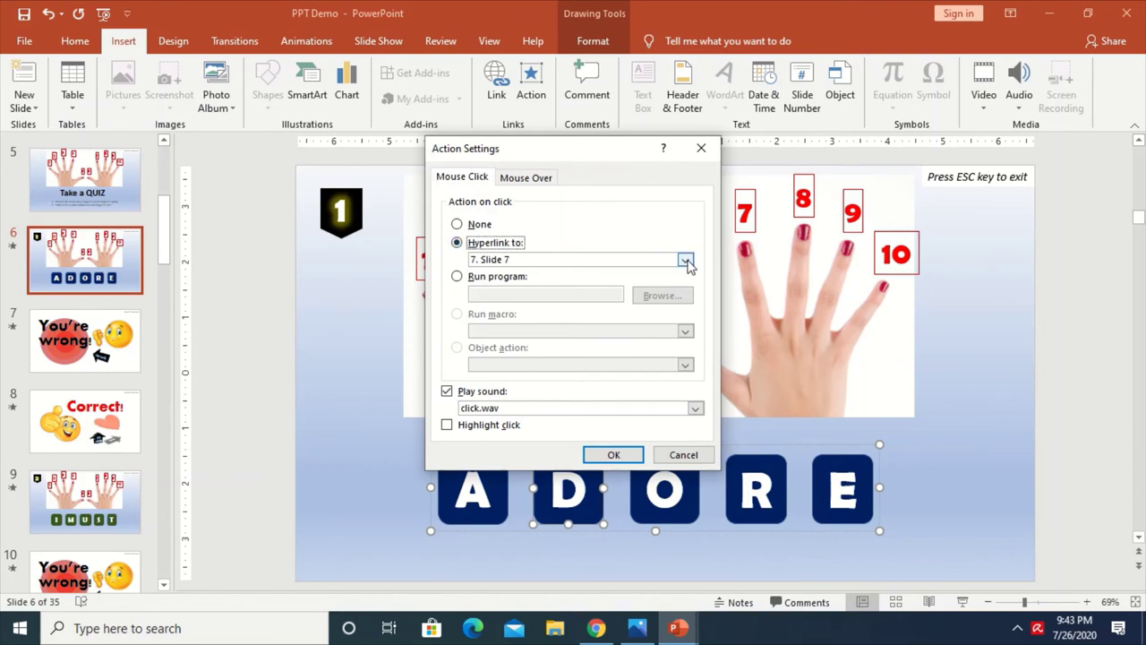
{"action": "left_click", "coordinate": [685, 259]}
{"action": "left_click", "coordinate": [492, 388]}
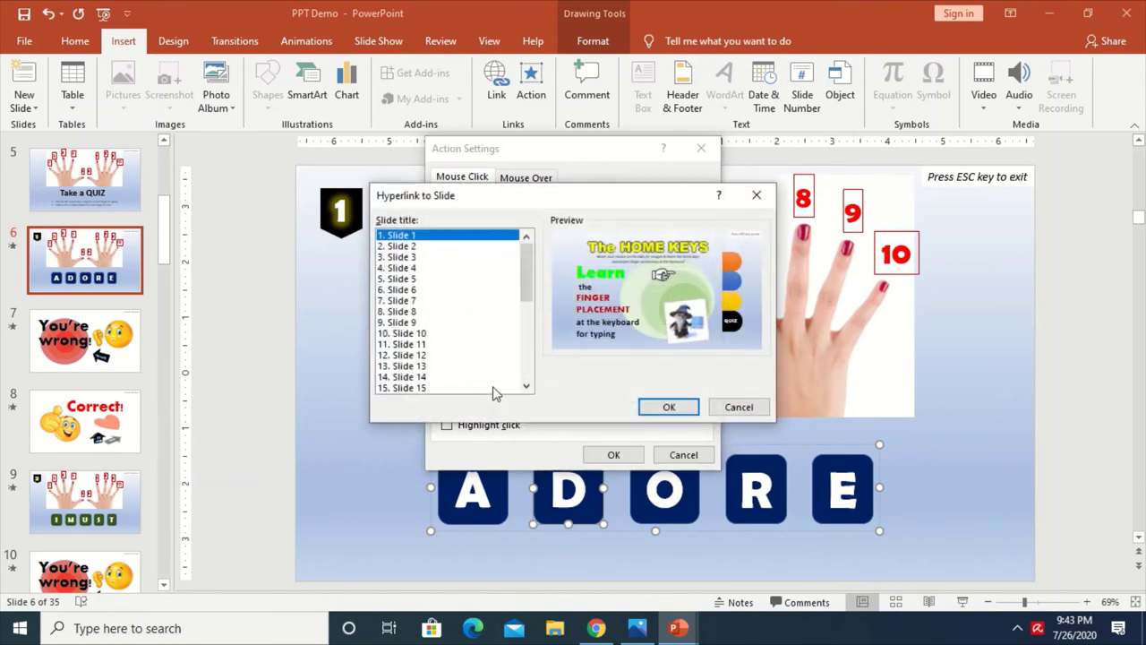
{"action": "left_click", "coordinate": [412, 303]}
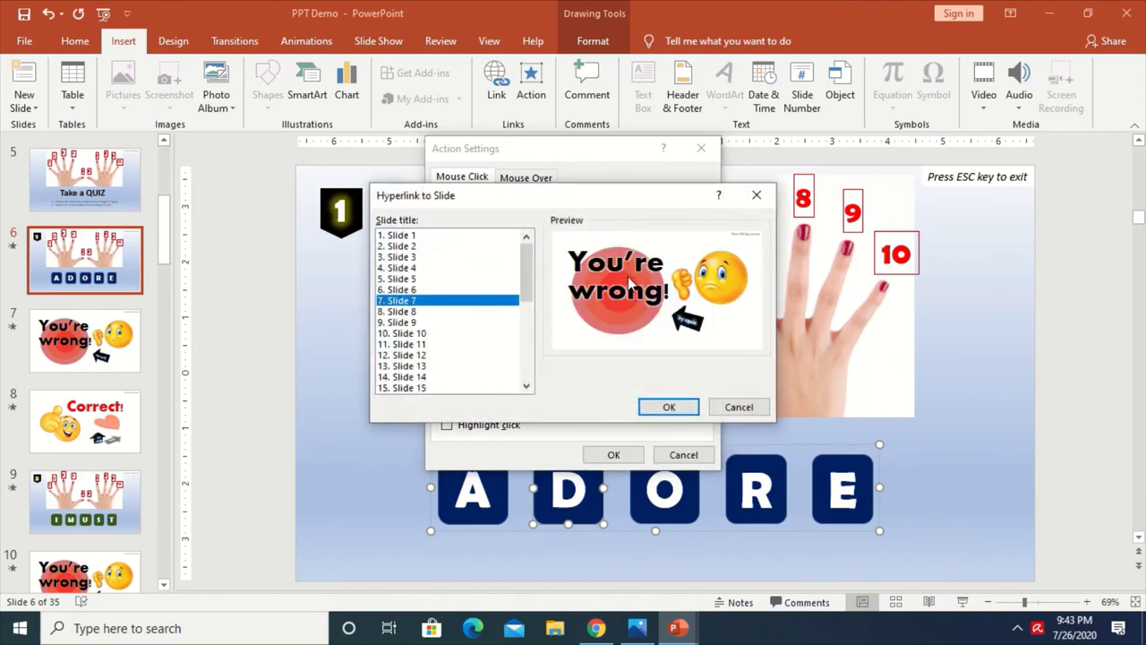
{"action": "left_click", "coordinate": [674, 404]}
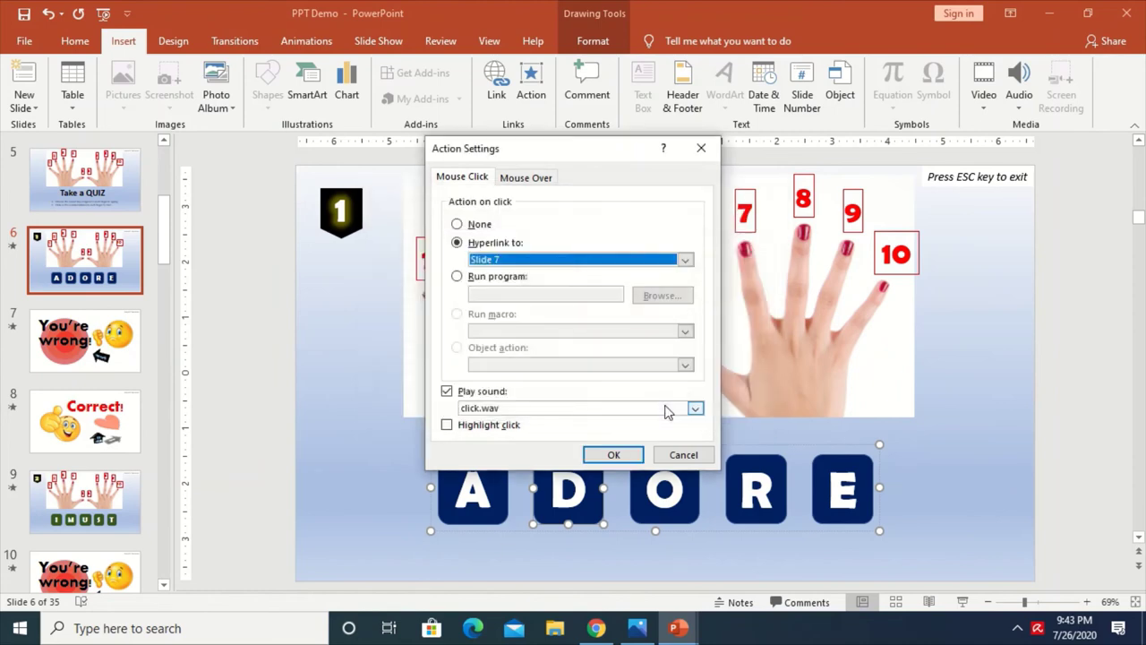
{"action": "left_click", "coordinate": [634, 454]}
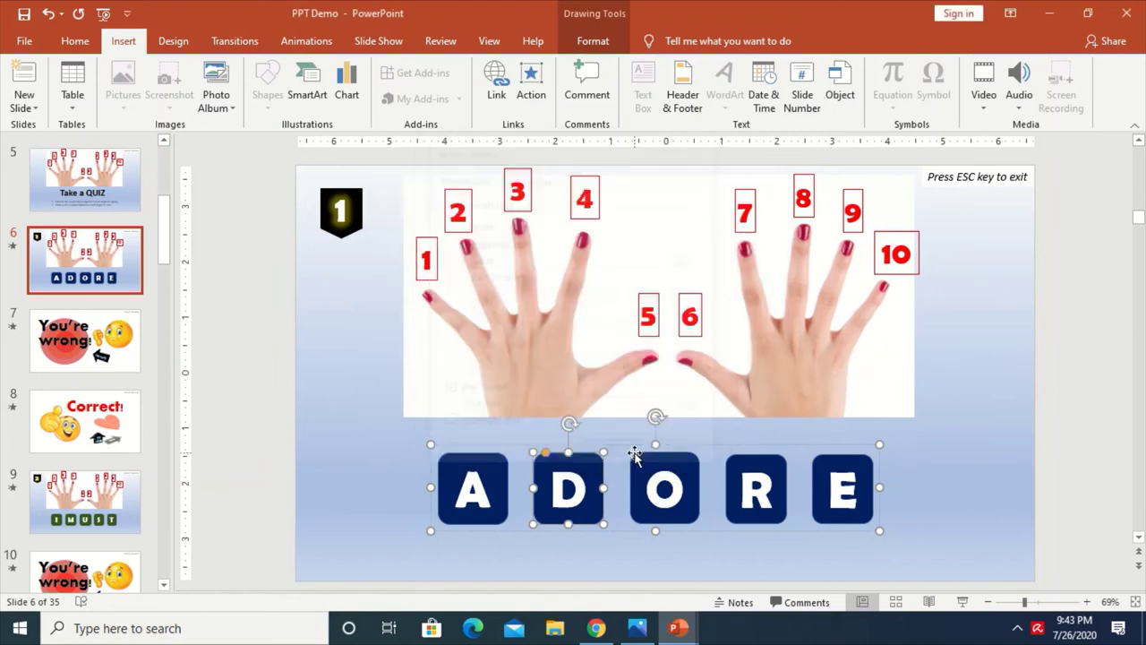
{"action": "left_click", "coordinate": [357, 447]}
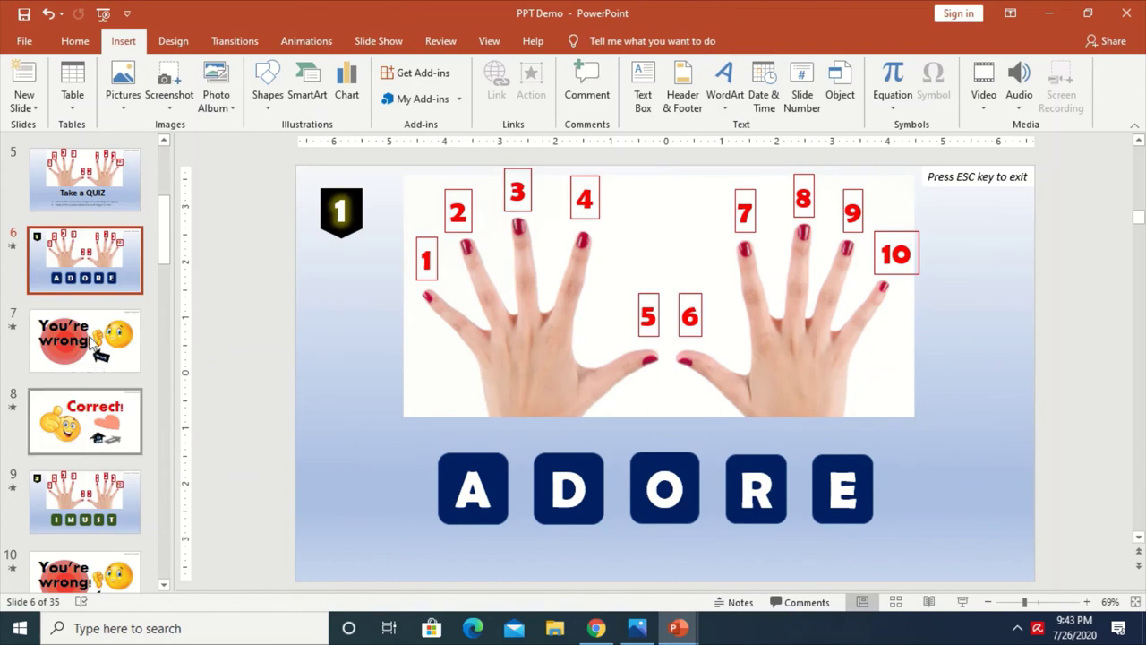
{"action": "left_click", "coordinate": [93, 340]}
Link the Try again arrow back to Slide 6, the ADORE quiz, then move to slide 8.
{"action": "left_click", "coordinate": [784, 458]}
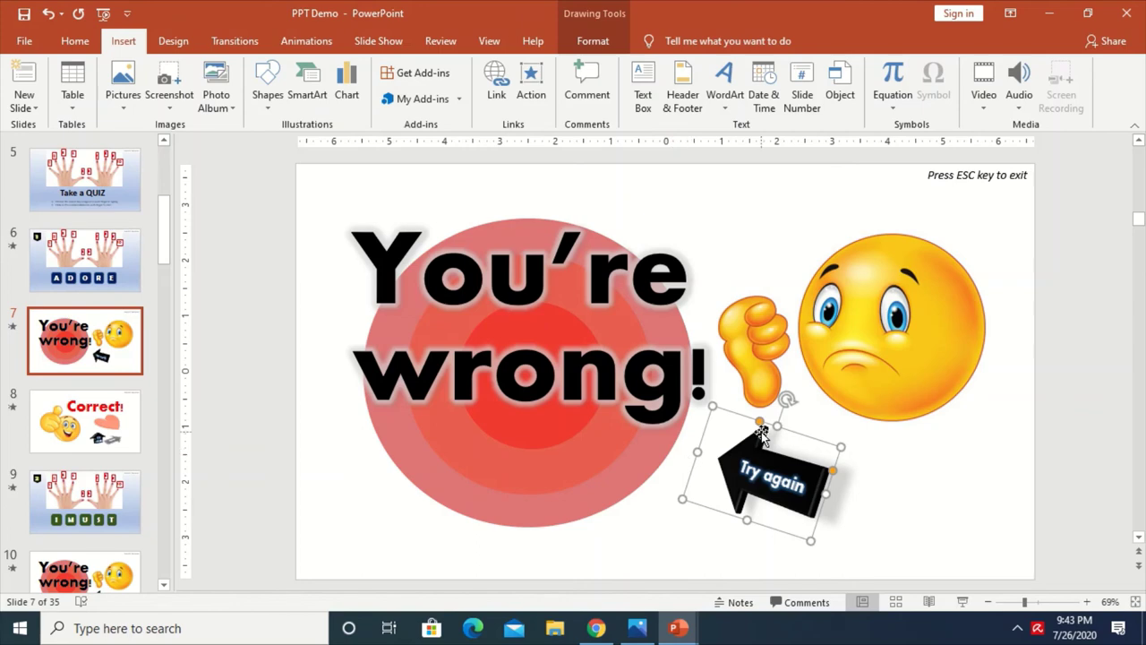
{"action": "left_click", "coordinate": [531, 85]}
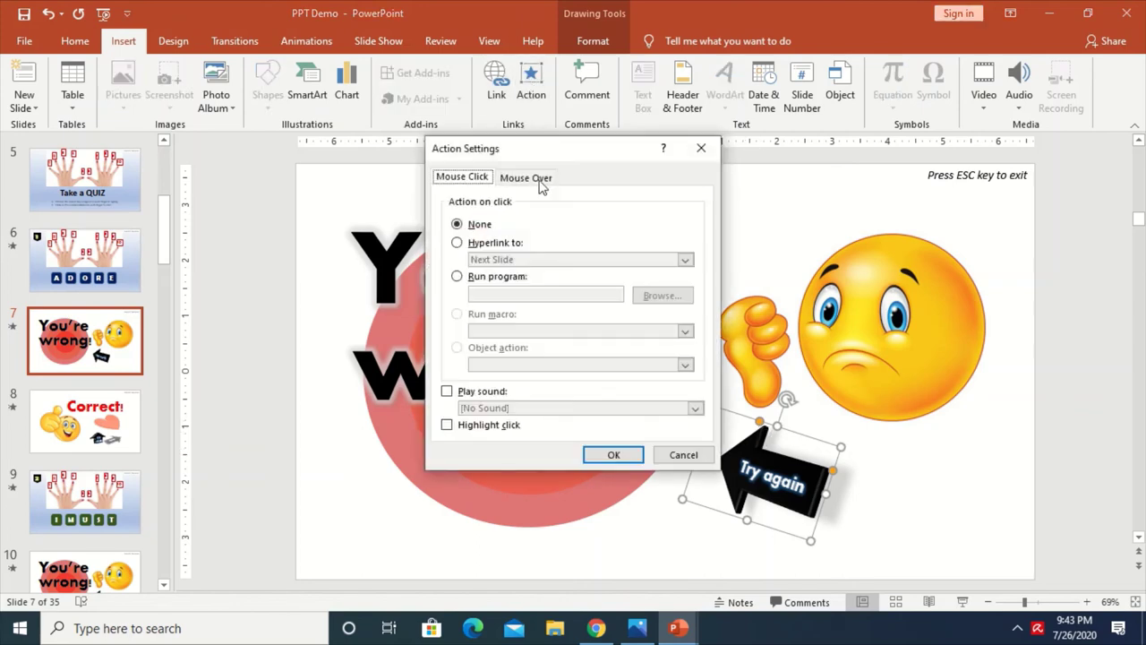
{"action": "left_click", "coordinate": [458, 243]}
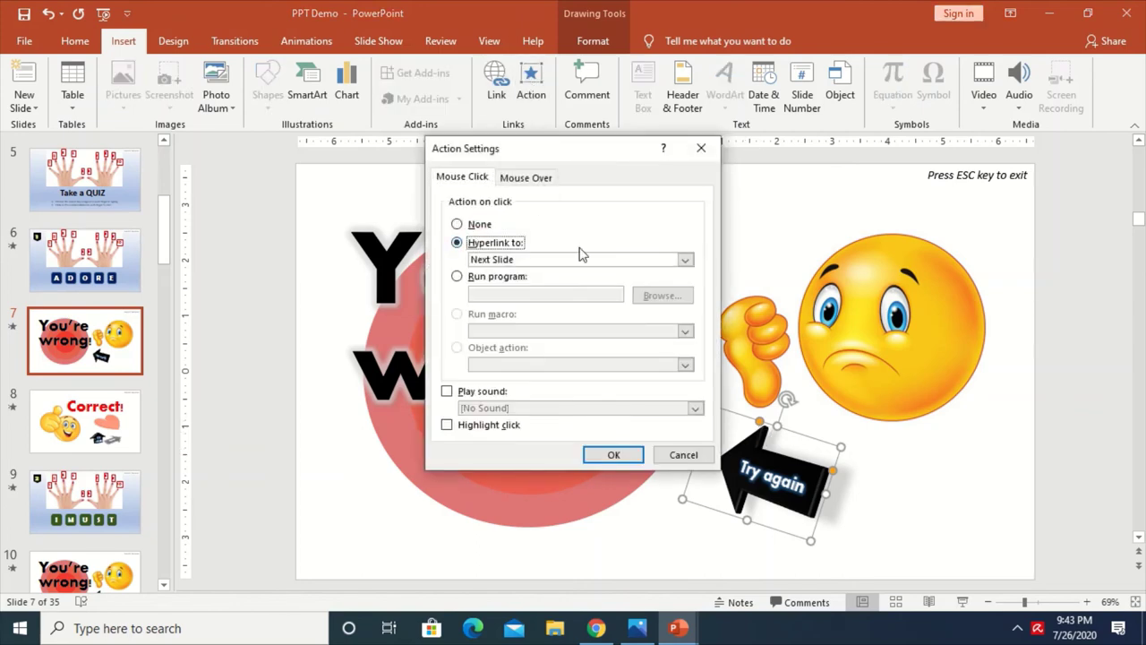
{"action": "left_click", "coordinate": [686, 260]}
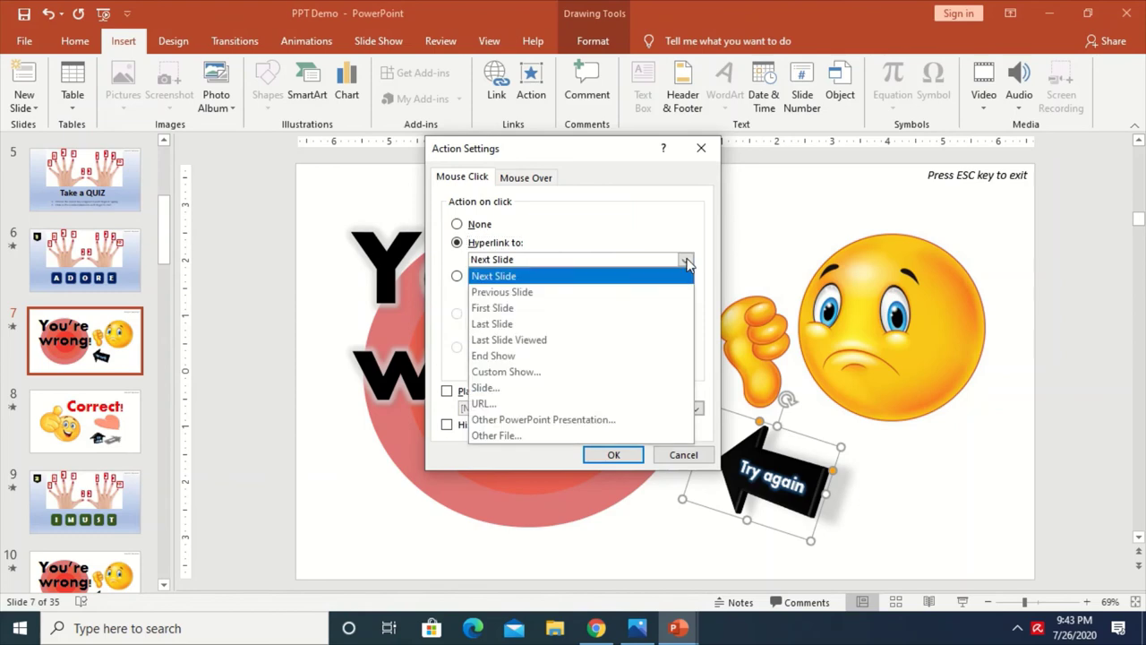
{"action": "left_click", "coordinate": [488, 388]}
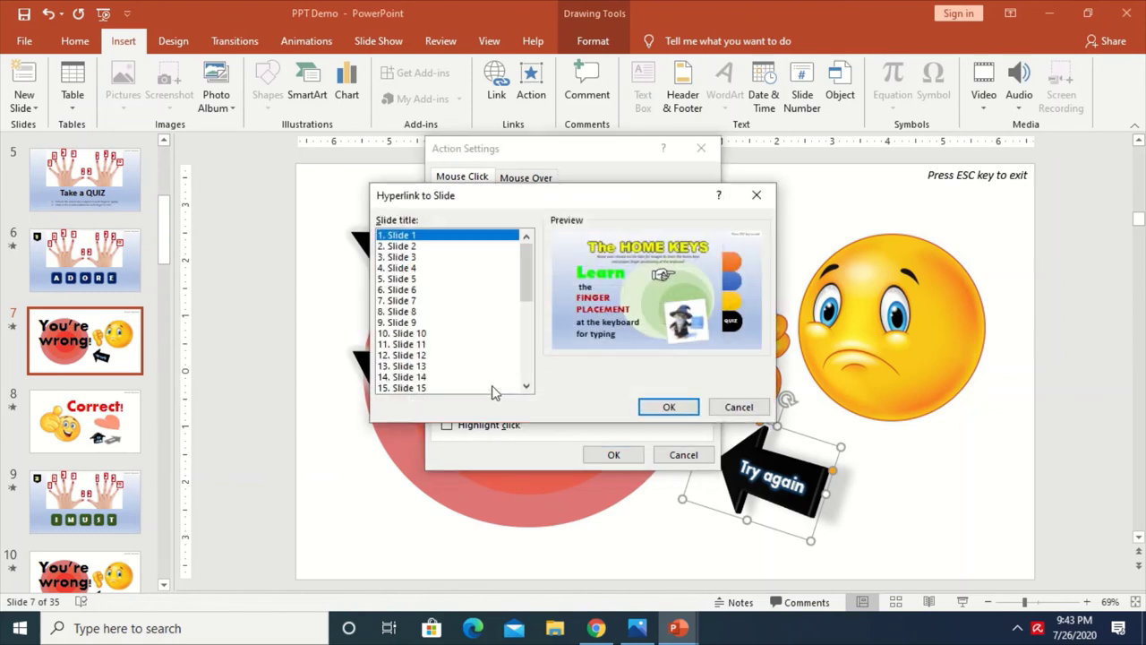
{"action": "left_click", "coordinate": [414, 290]}
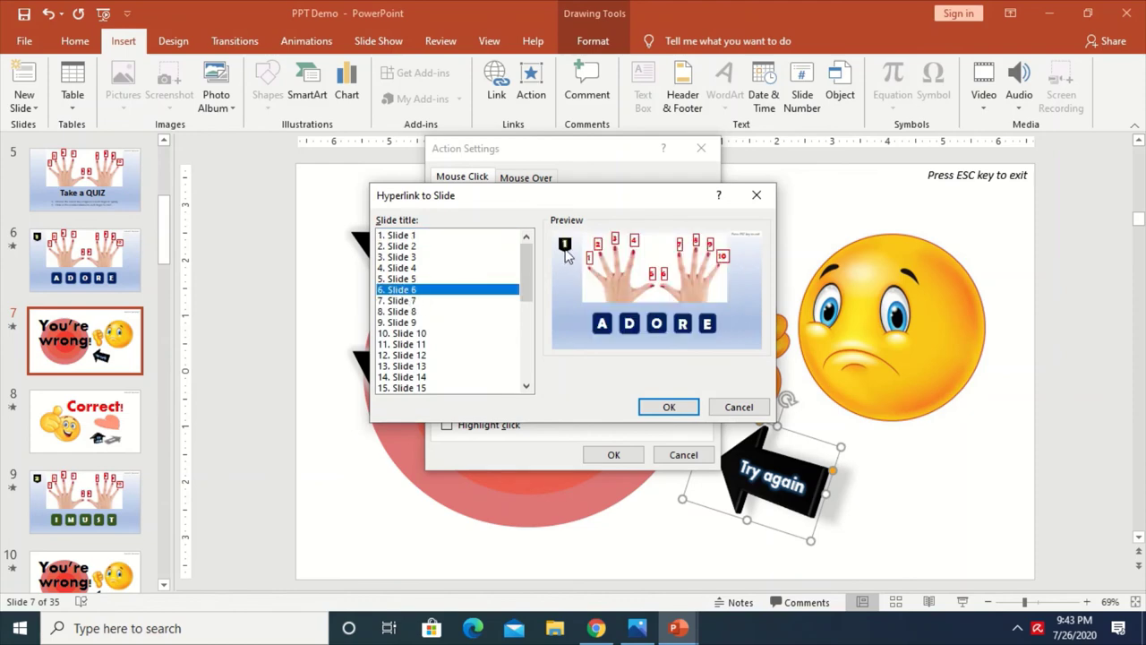
{"action": "left_click", "coordinate": [668, 407]}
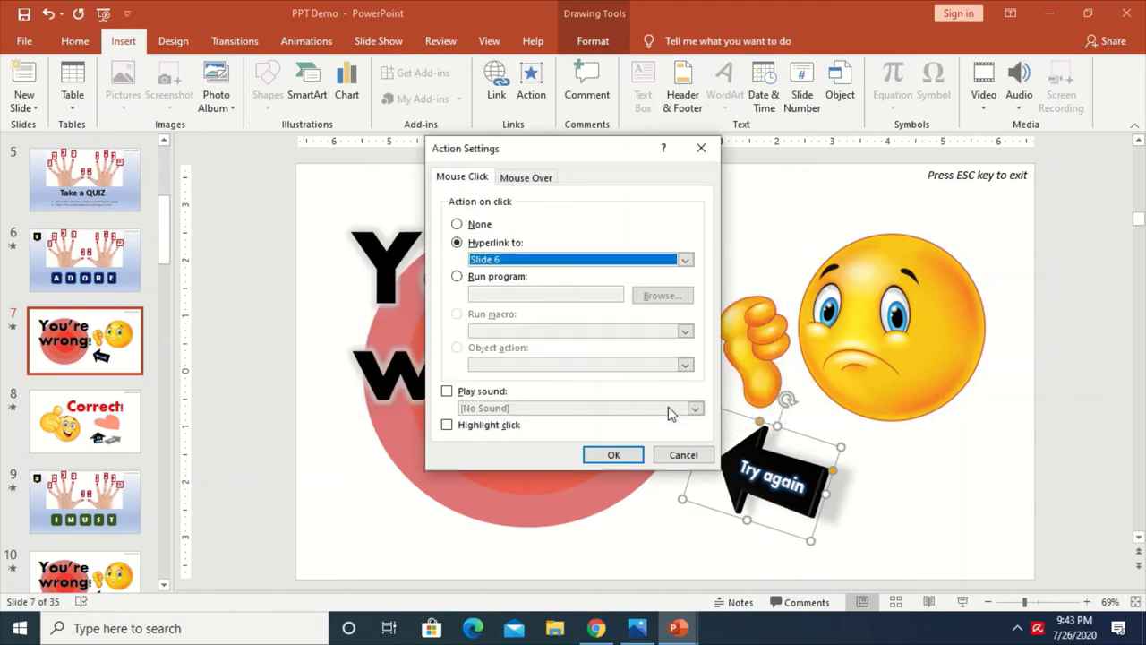
{"action": "left_click", "coordinate": [618, 454]}
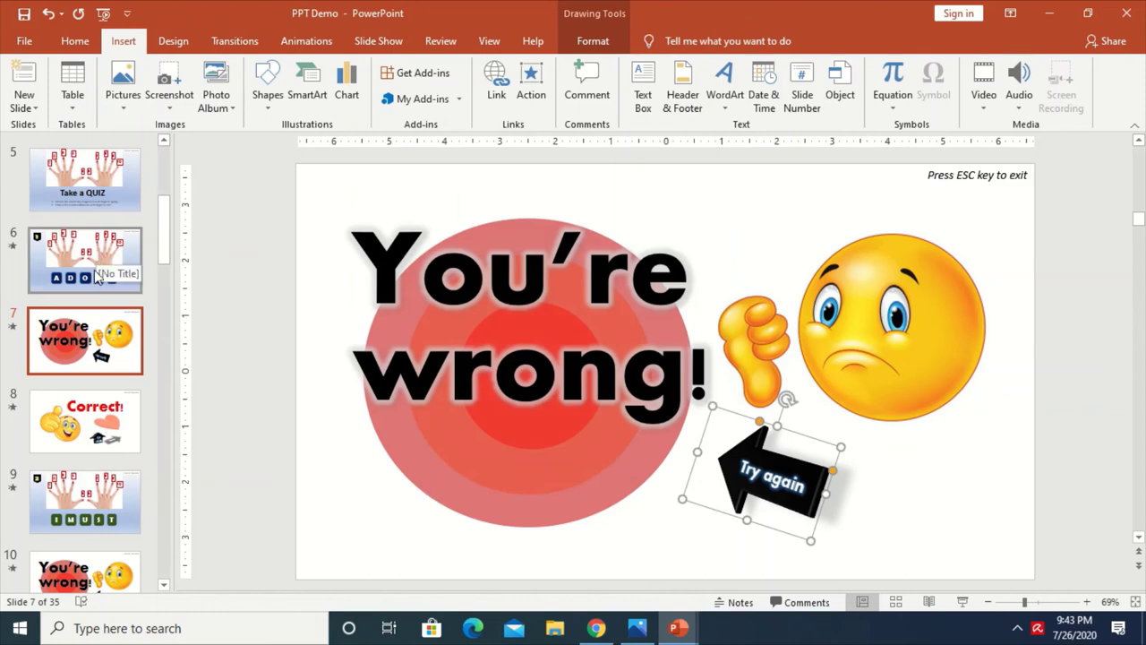
{"action": "key", "text": "Page_Down"}
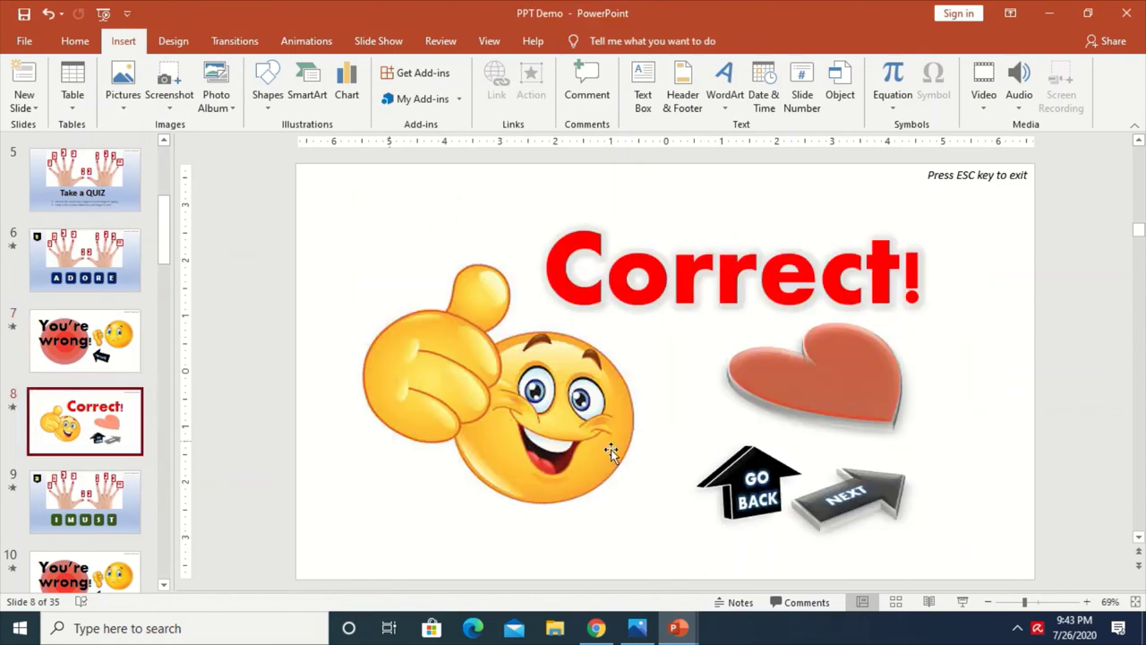
Give the GO BACK arrow an Action Settings hyperlink to '5. Slide 5'.
{"action": "left_click", "coordinate": [758, 468]}
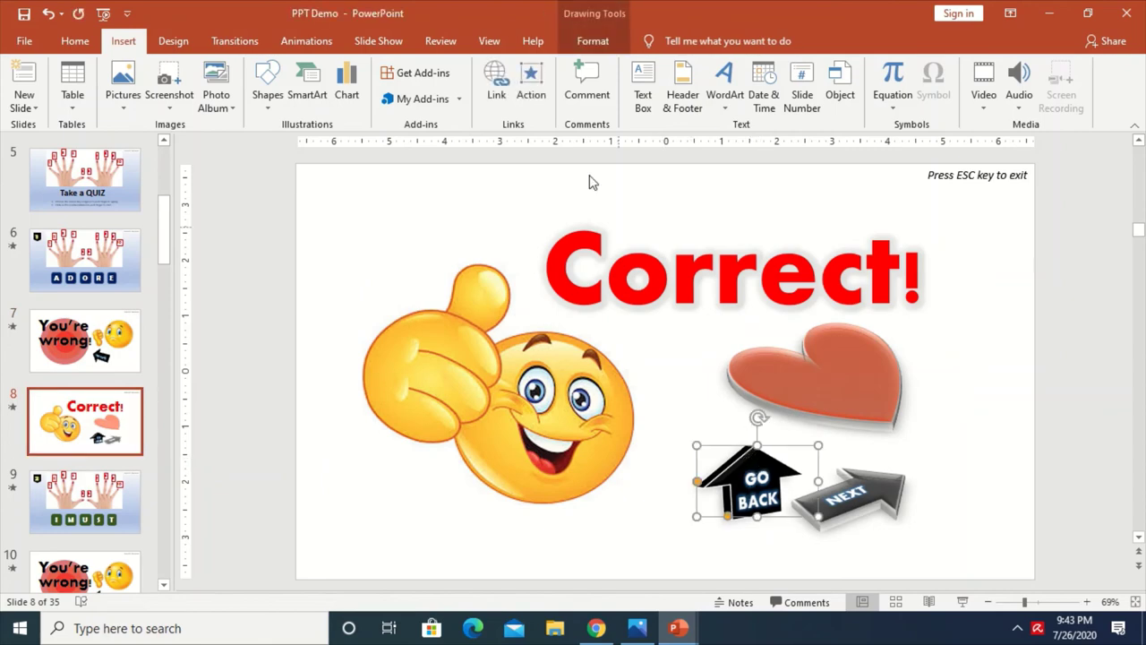
{"action": "left_click", "coordinate": [531, 81]}
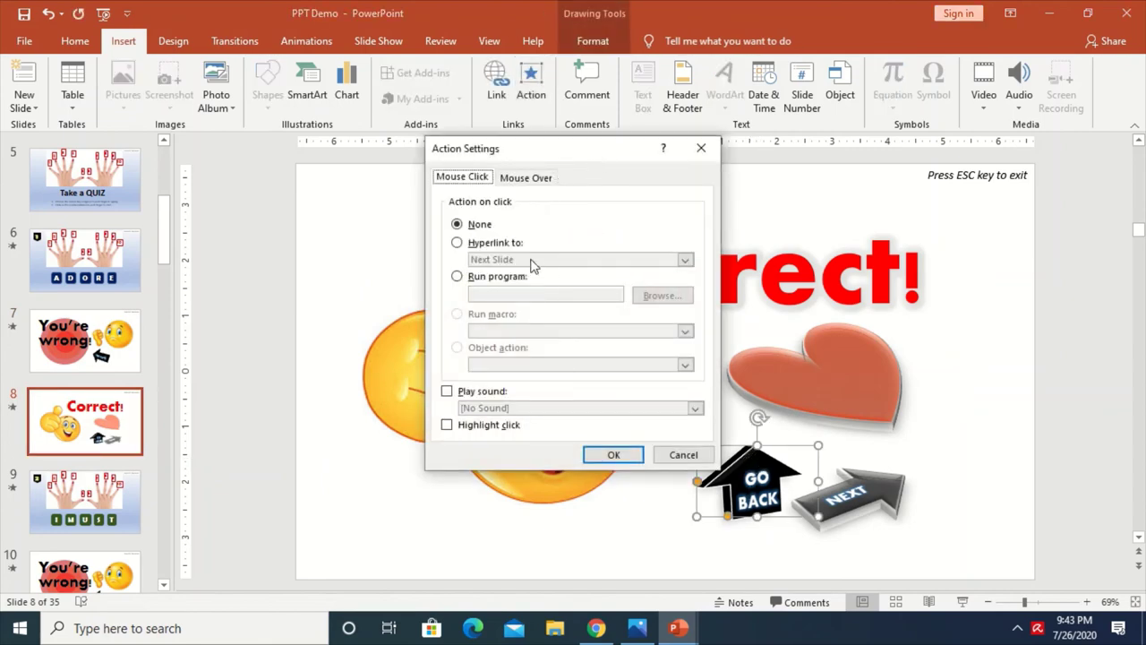
{"action": "left_click", "coordinate": [457, 242]}
{"action": "left_click", "coordinate": [685, 260]}
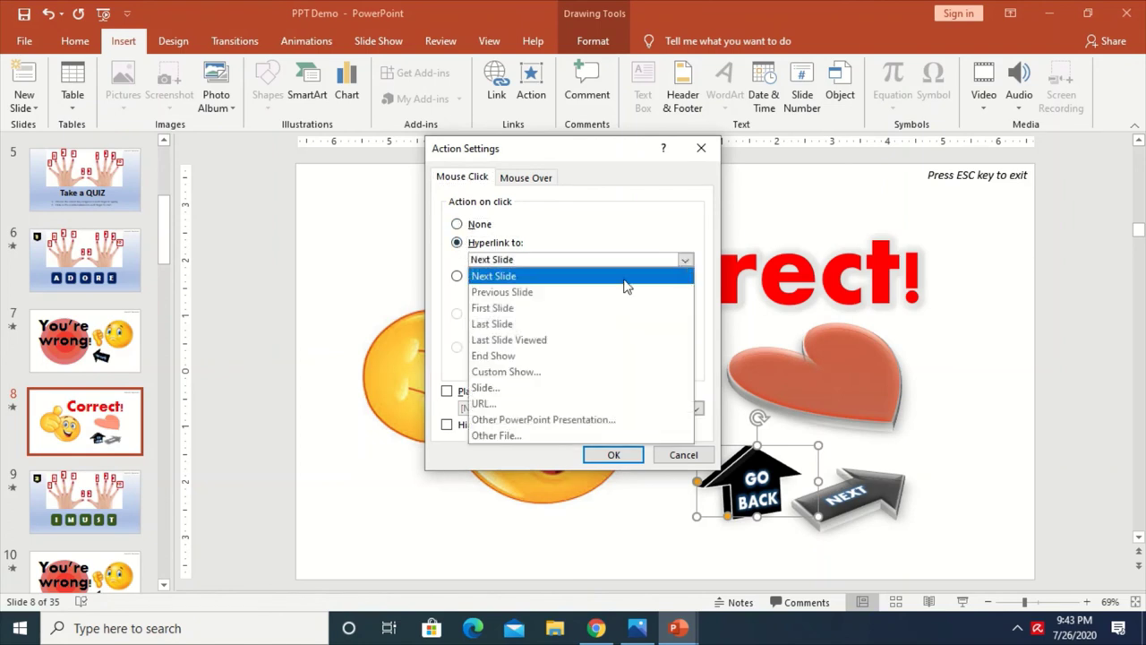
{"action": "left_click", "coordinate": [488, 388]}
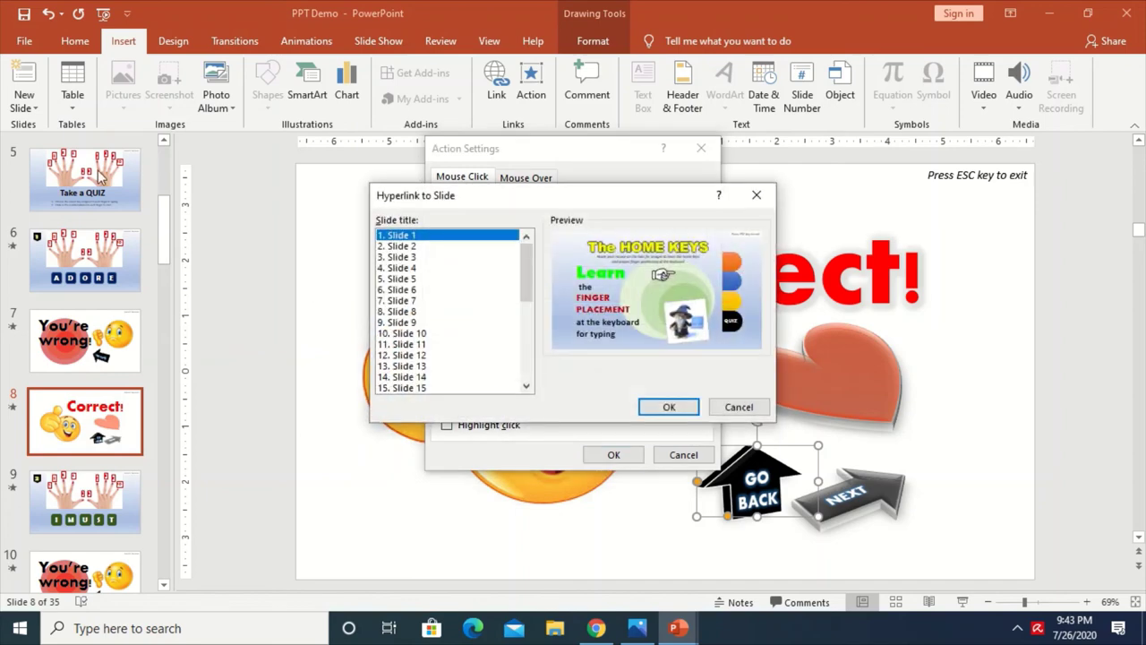
{"action": "left_click", "coordinate": [412, 279]}
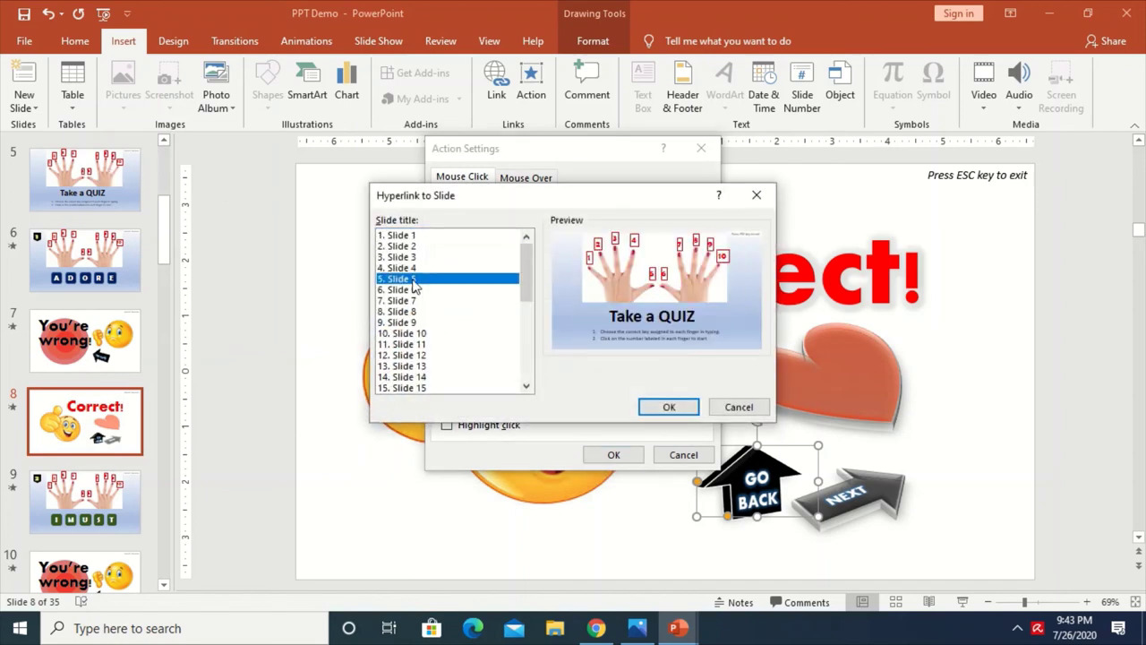
{"action": "left_click", "coordinate": [667, 405]}
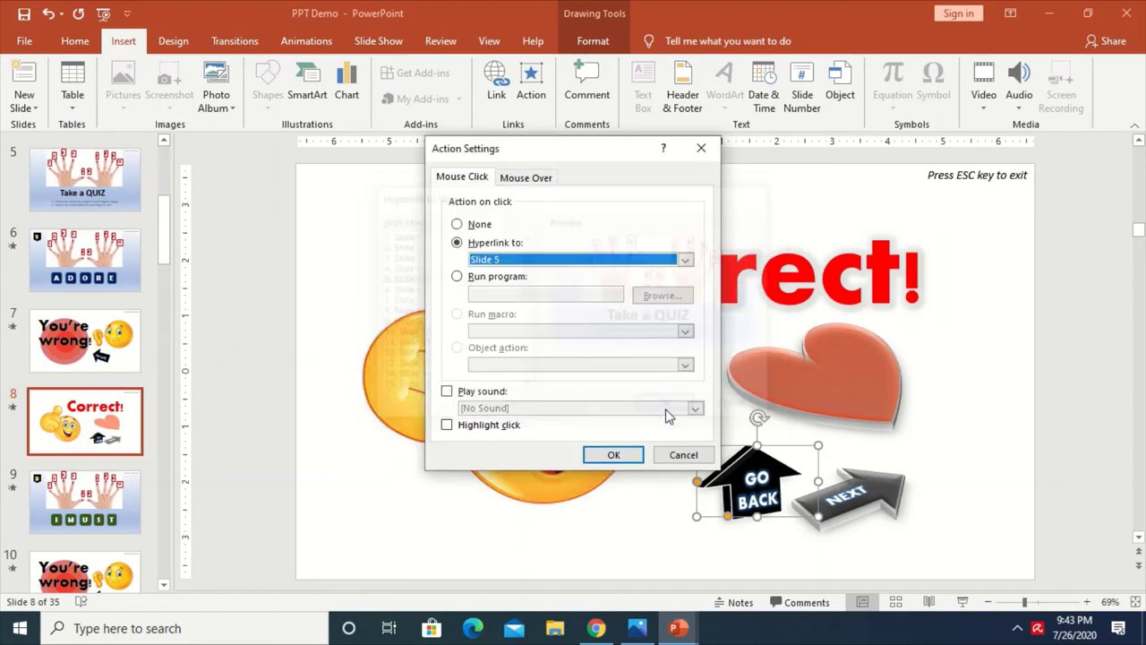
{"action": "left_click", "coordinate": [595, 455]}
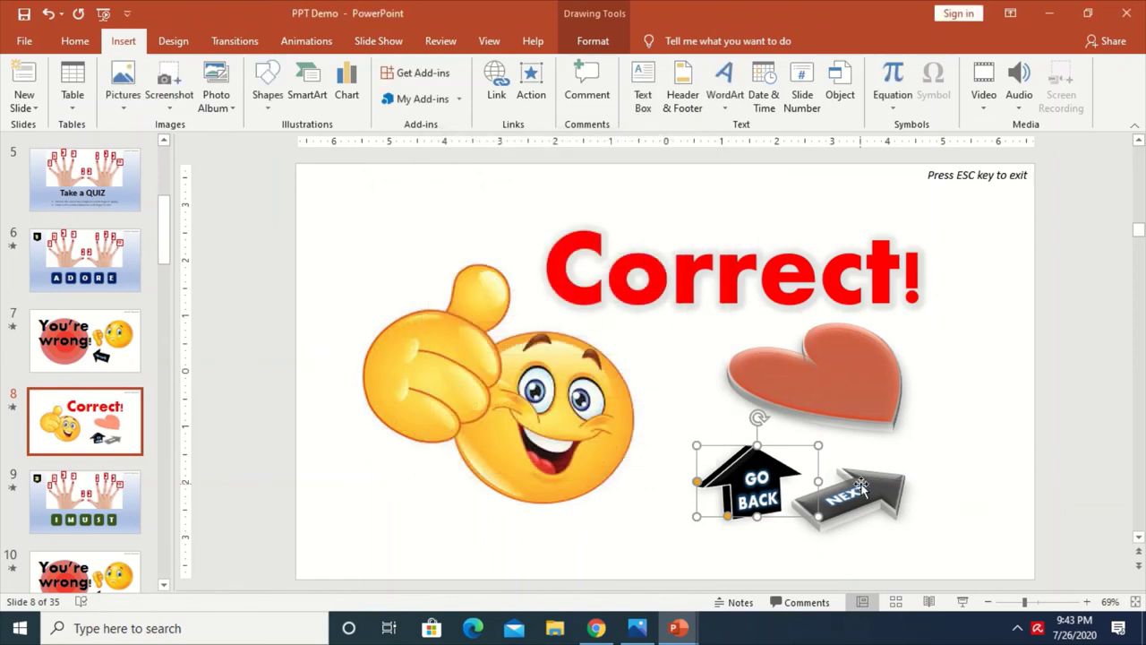
Select the NEXT arrow on the Correct! slide after checking slide 9.
{"action": "left_click", "coordinate": [867, 484]}
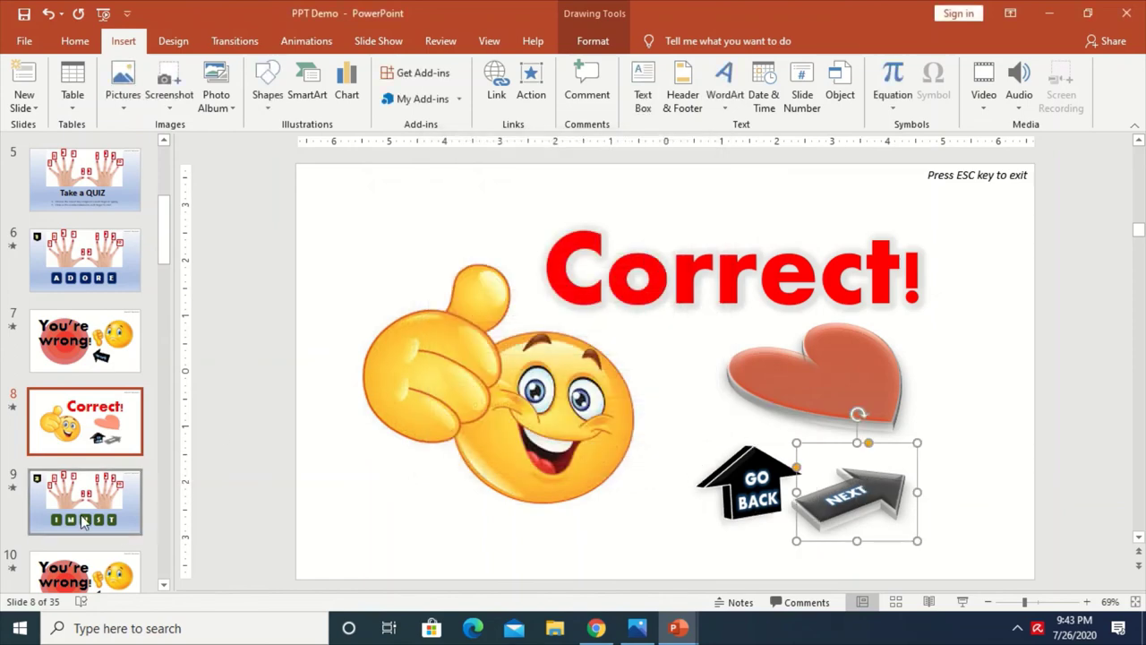
{"action": "left_click", "coordinate": [93, 489]}
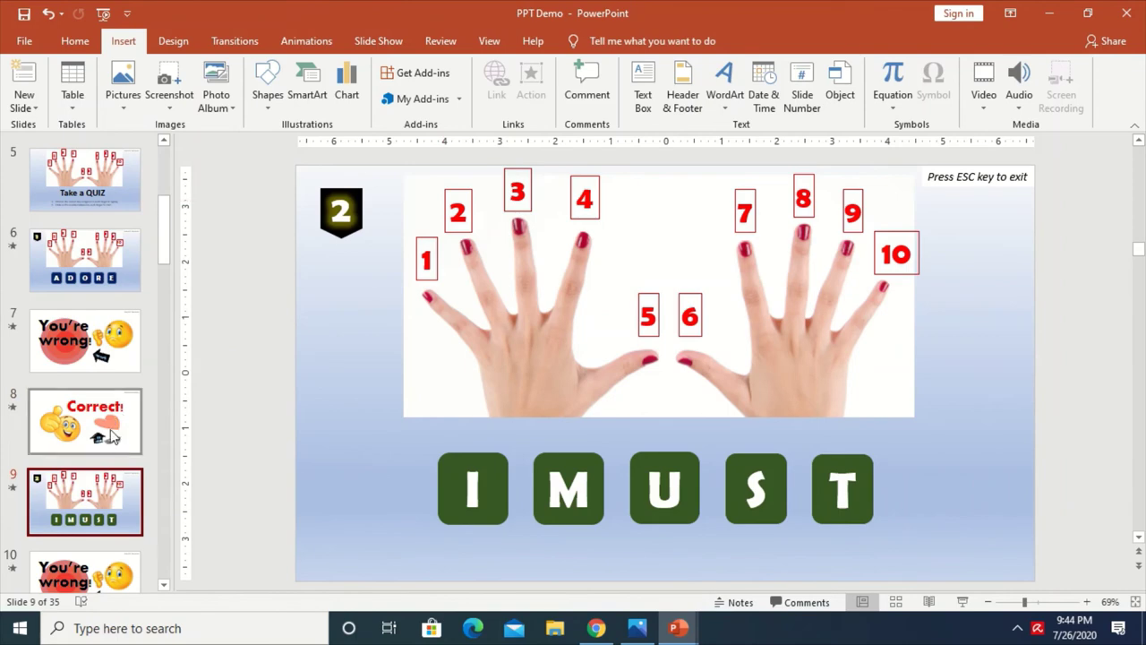
{"action": "left_click", "coordinate": [117, 435]}
{"action": "left_click", "coordinate": [868, 494]}
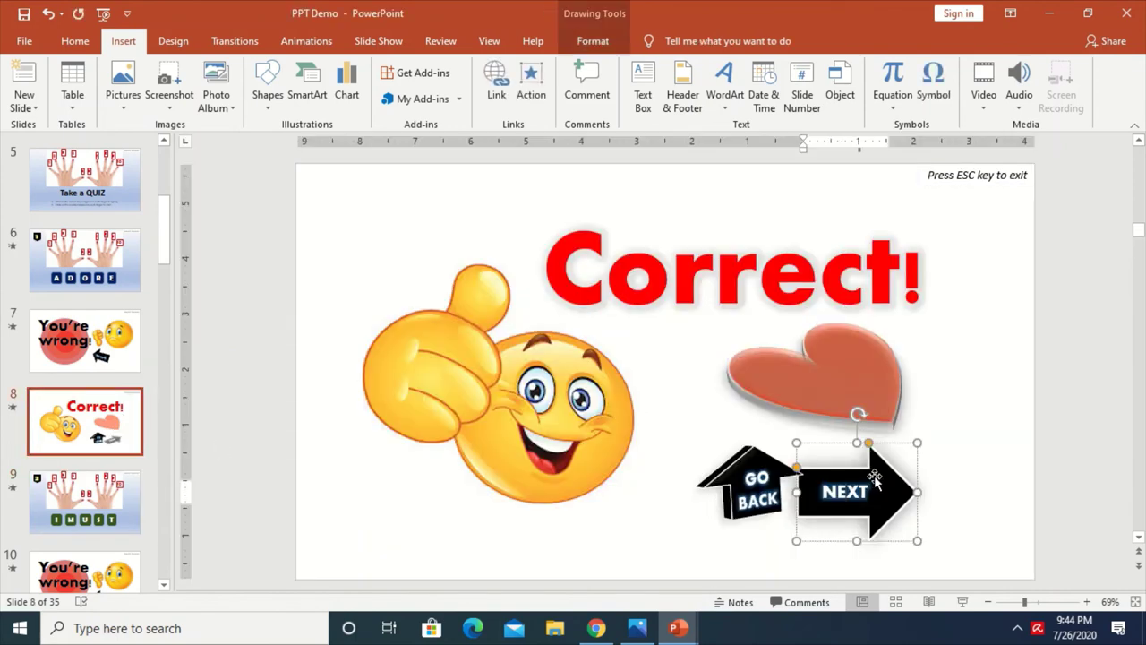
{"action": "key", "text": "Escape"}
Set the NEXT arrow's click action to hyperlink to Slide 9.
{"action": "left_click", "coordinate": [531, 85]}
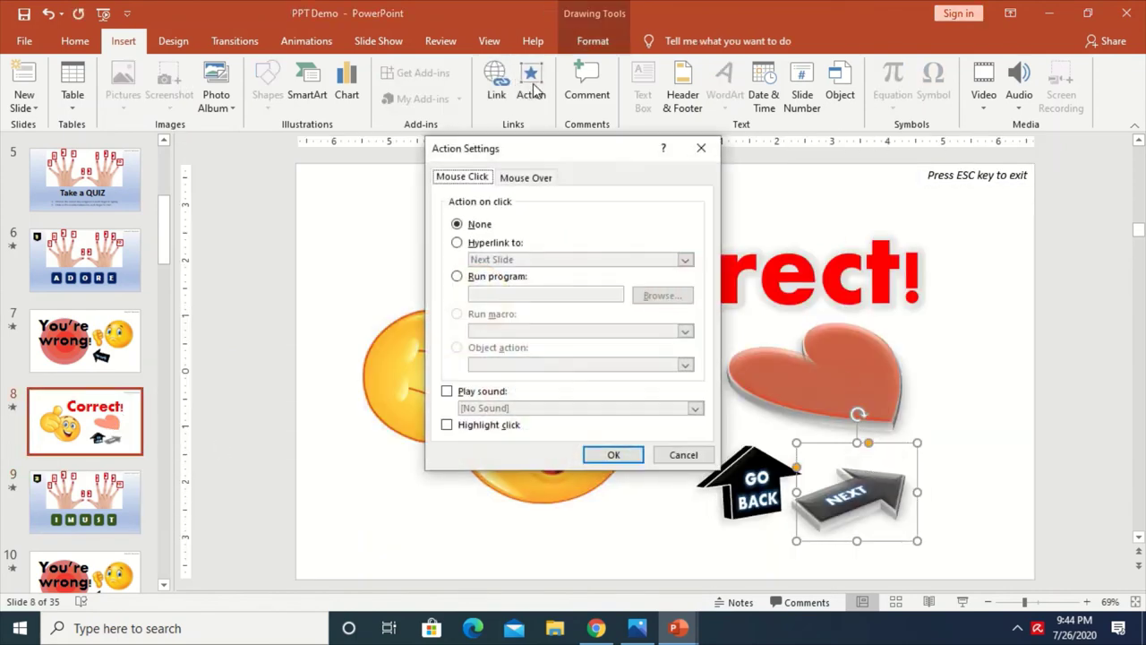
{"action": "key", "text": "Tab"}
{"action": "left_click", "coordinate": [464, 178]}
{"action": "key", "text": "Tab"}
{"action": "left_click", "coordinate": [459, 243]}
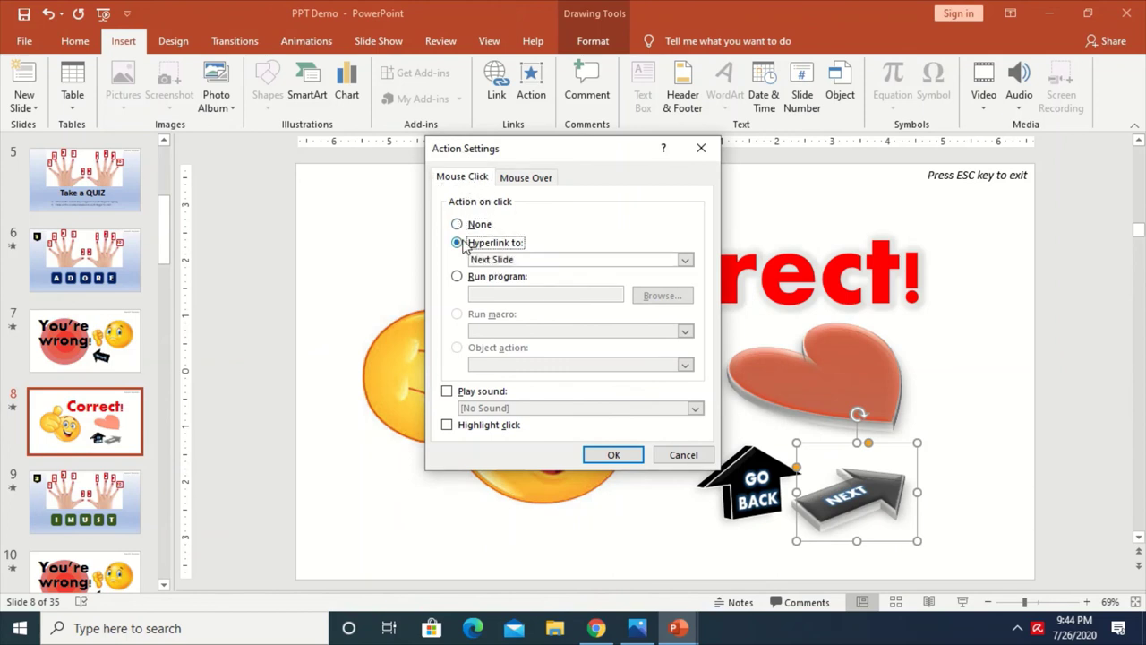
{"action": "left_click", "coordinate": [684, 259]}
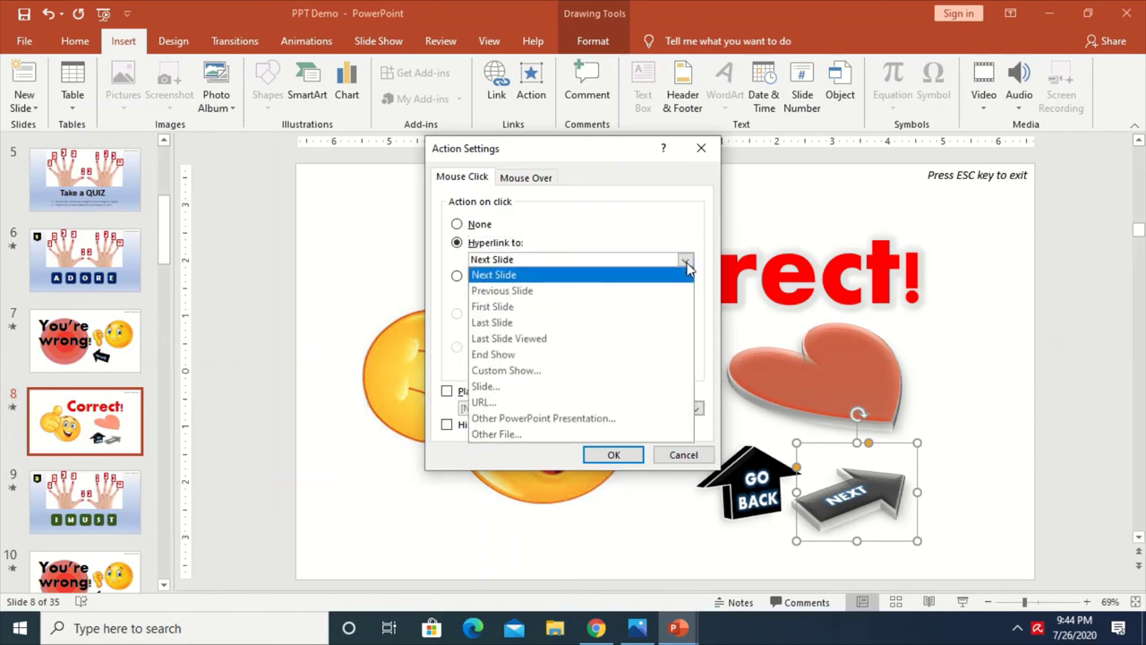
{"action": "left_click", "coordinate": [504, 388]}
{"action": "left_click", "coordinate": [414, 324]}
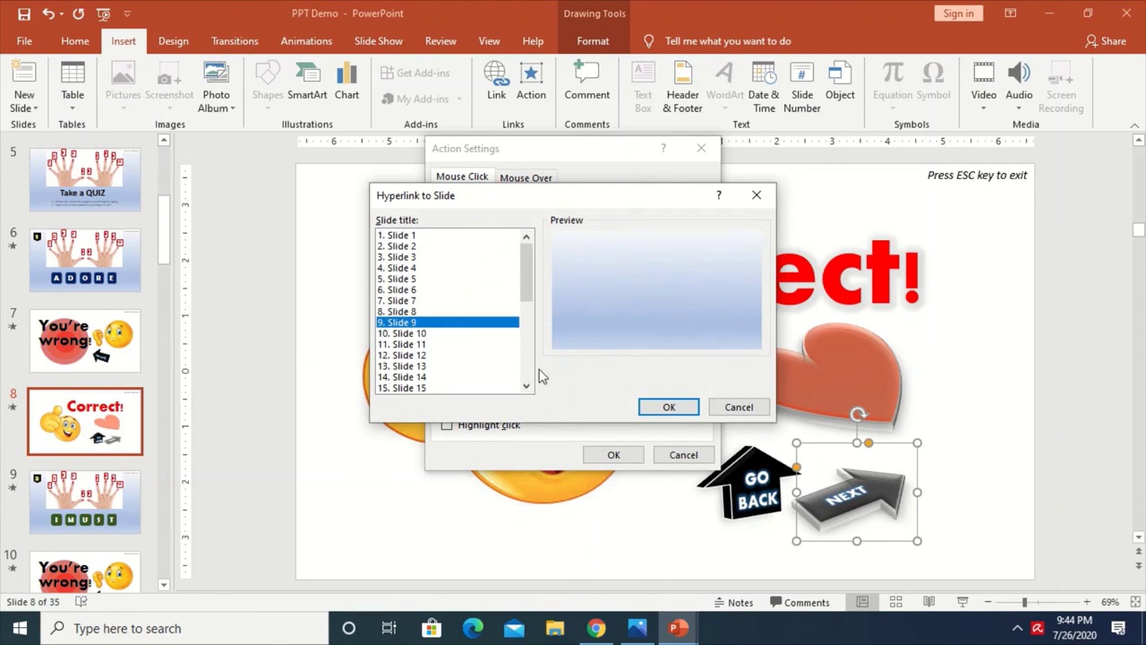
{"action": "left_click", "coordinate": [664, 408]}
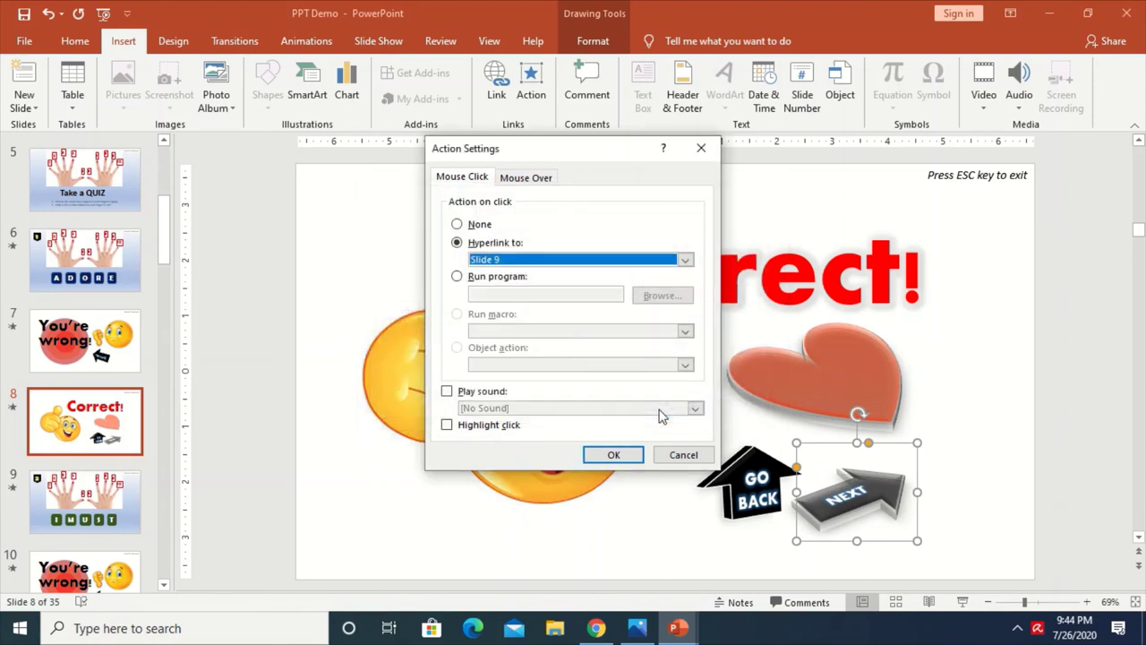
{"action": "left_click", "coordinate": [614, 455]}
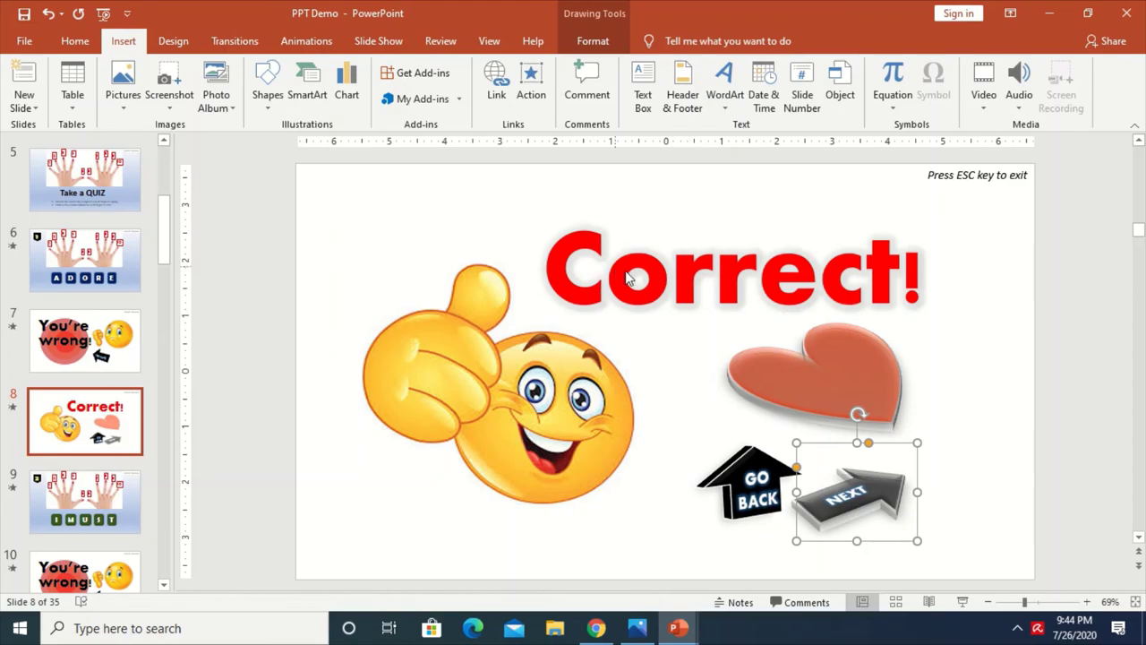
Run the slide show, answer question 1 with A, then follow GO BACK.
{"action": "key", "text": "F5"}
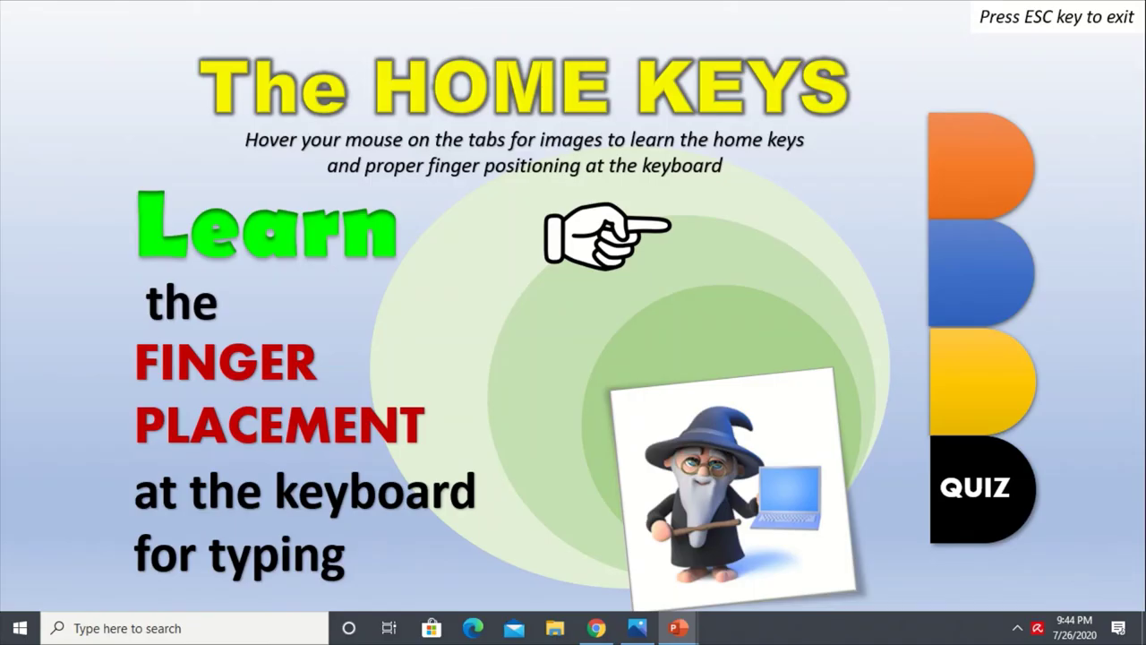
{"action": "mouse_move", "coordinate": [978, 147]}
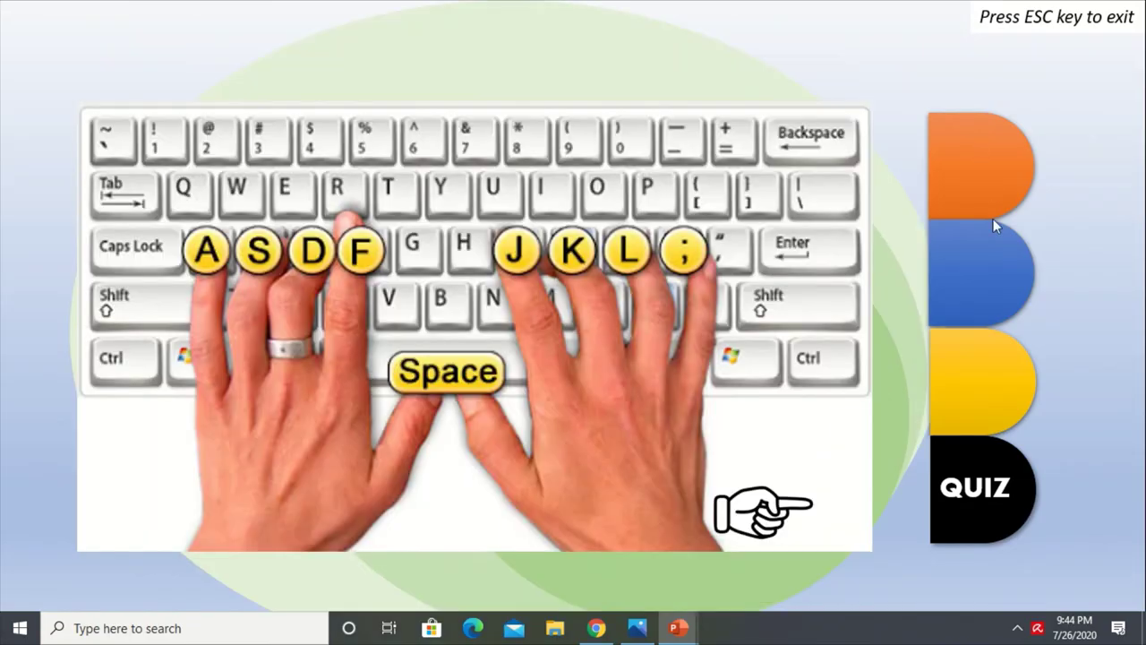
{"action": "mouse_move", "coordinate": [993, 224]}
{"action": "mouse_move", "coordinate": [981, 411]}
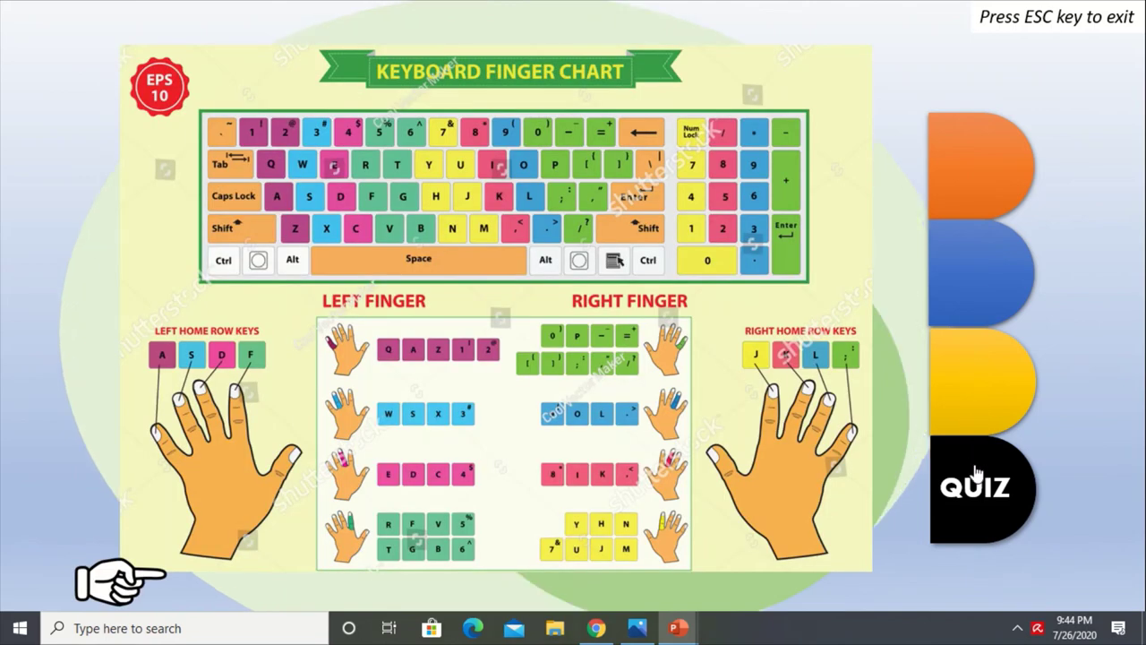
{"action": "left_click", "coordinate": [975, 465]}
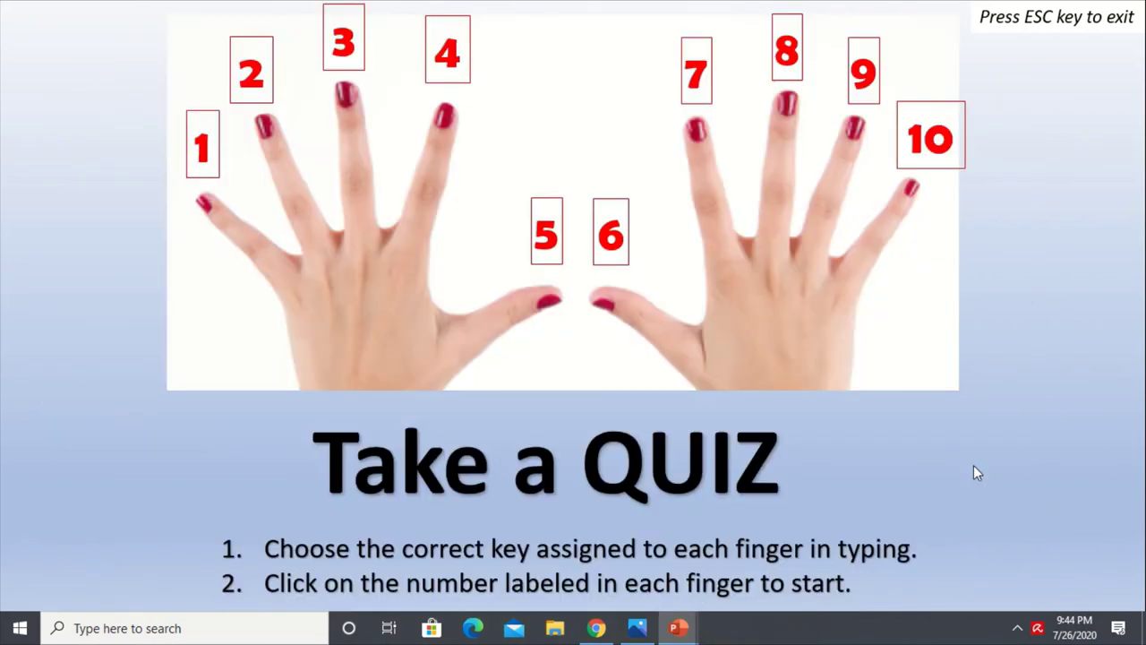
{"action": "left_click", "coordinate": [210, 143]}
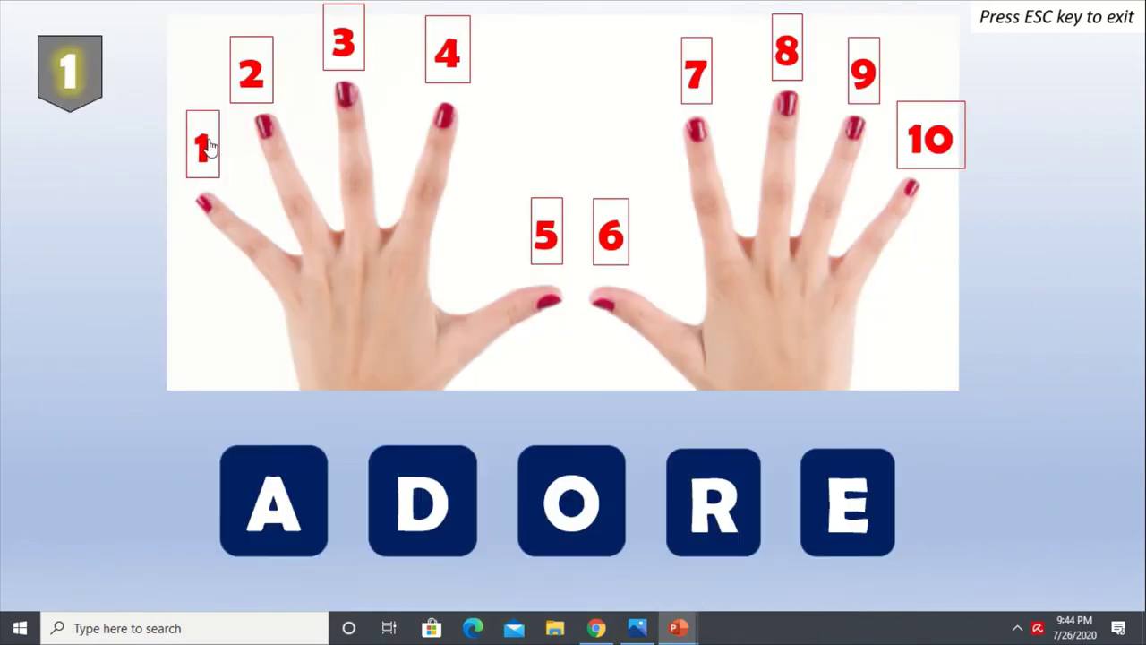
{"action": "left_click", "coordinate": [286, 474]}
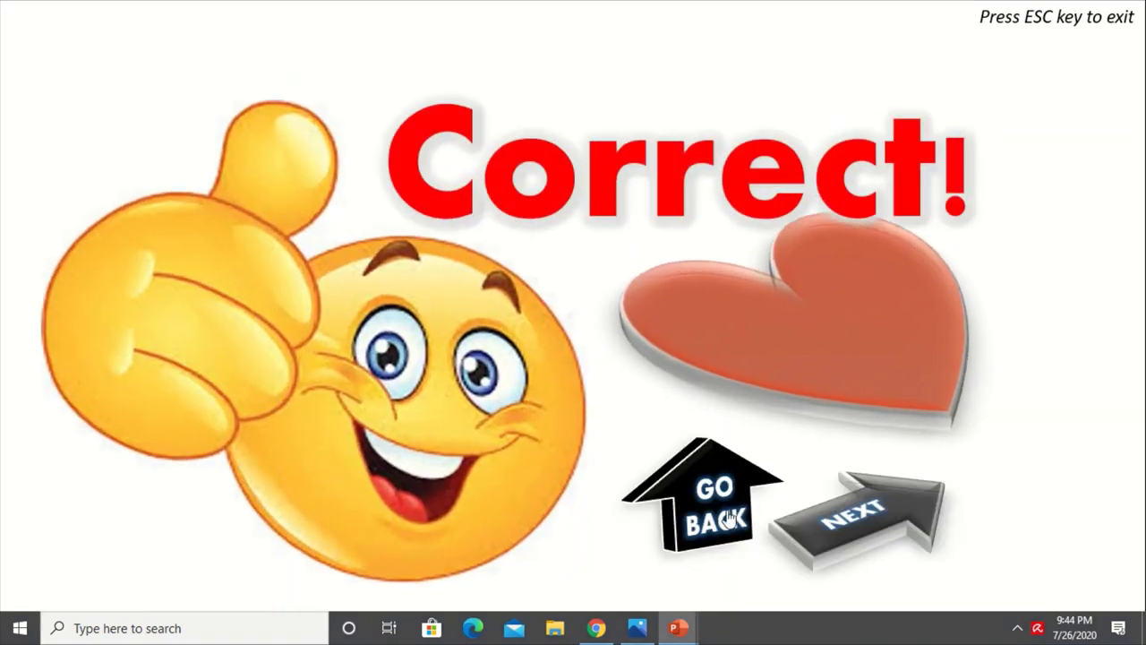
{"action": "left_click", "coordinate": [718, 504]}
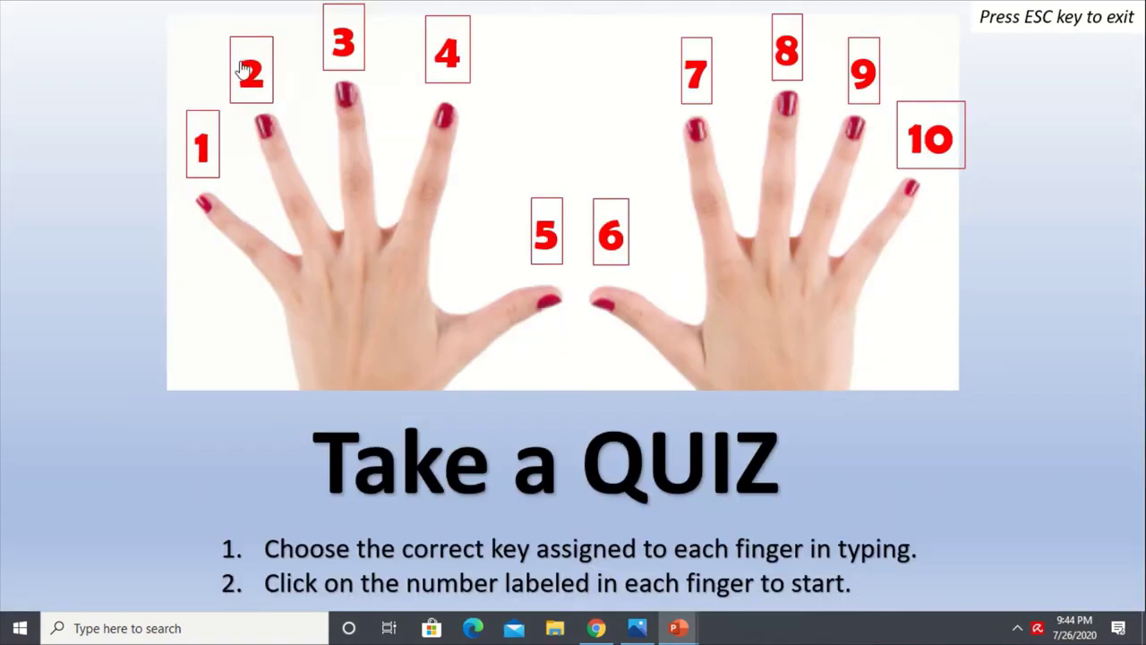
Answer with wrong letters D and O, use Try again each time, then end the show.
{"action": "left_click", "coordinate": [206, 155]}
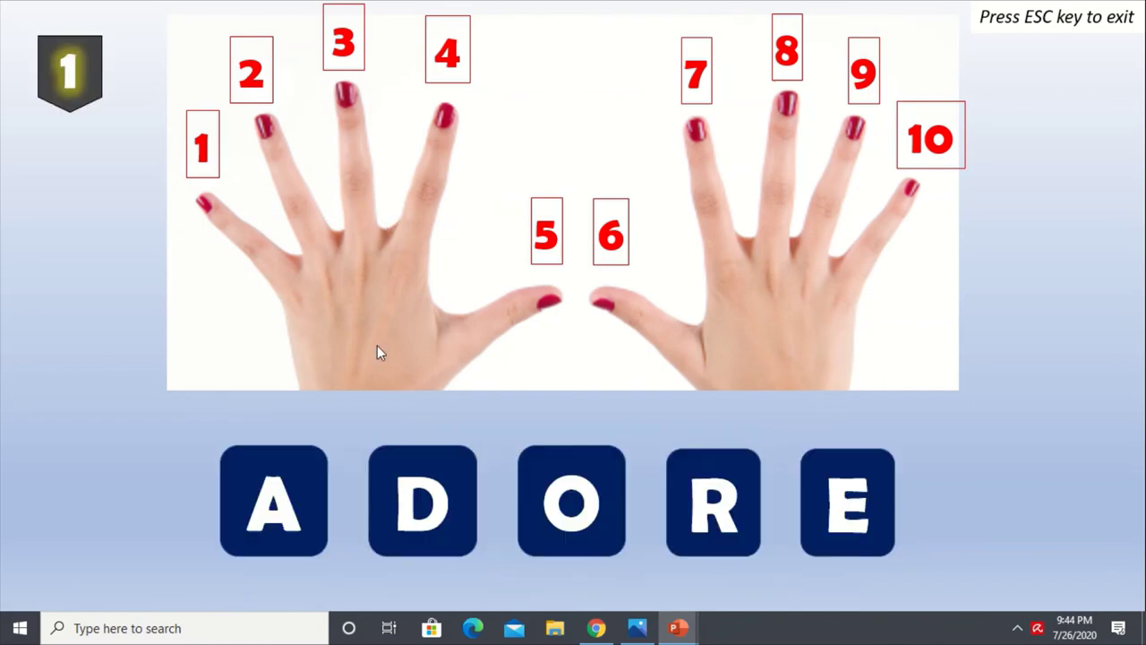
{"action": "left_click", "coordinate": [429, 457]}
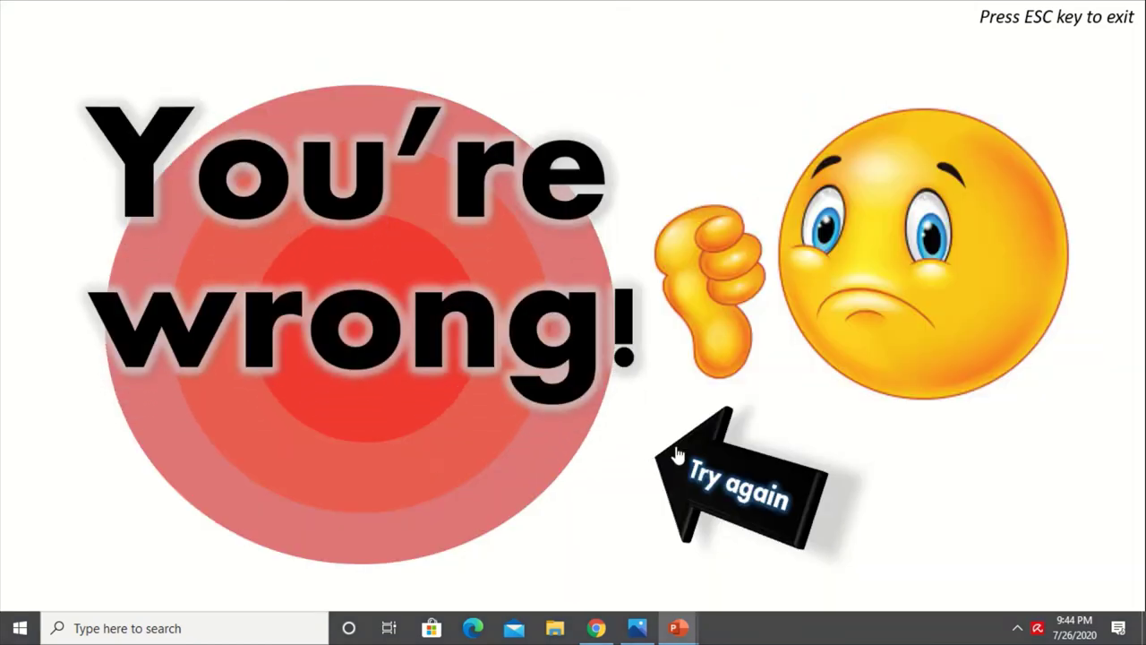
{"action": "left_click", "coordinate": [696, 466]}
{"action": "left_click", "coordinate": [573, 464]}
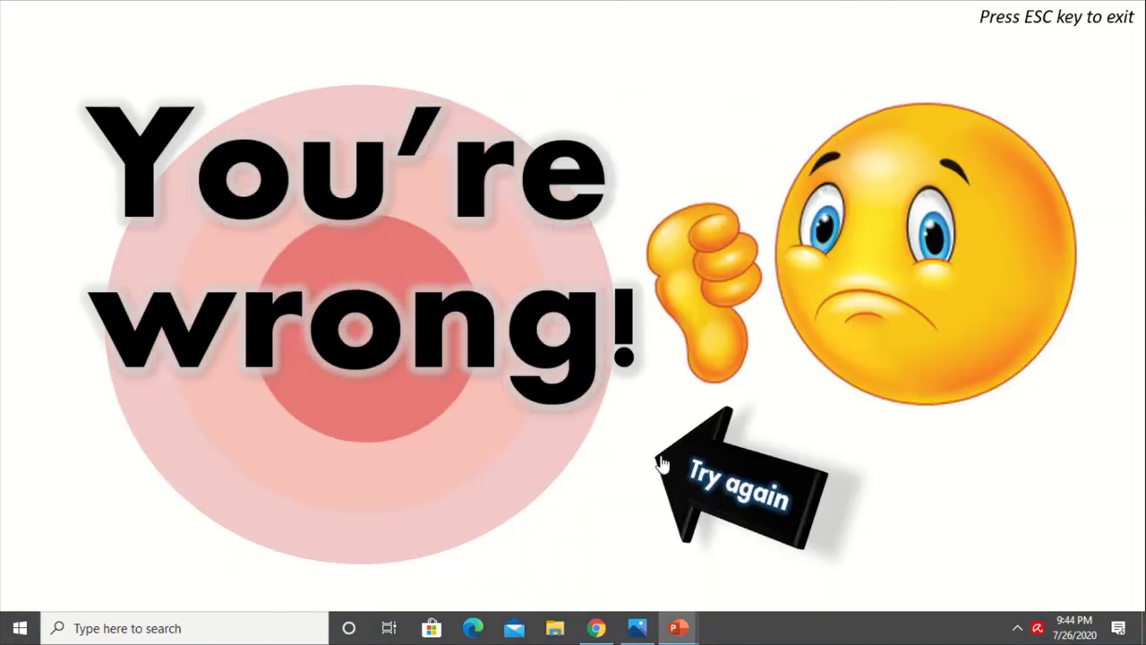
{"action": "left_click", "coordinate": [690, 467]}
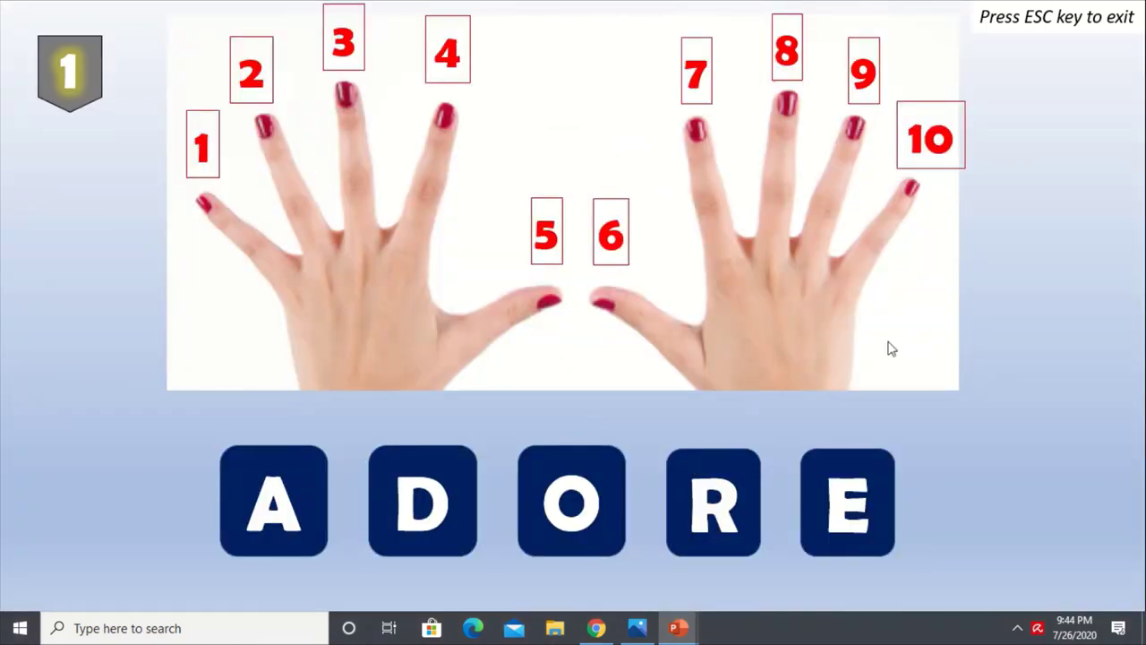
{"action": "key", "text": "Escape"}
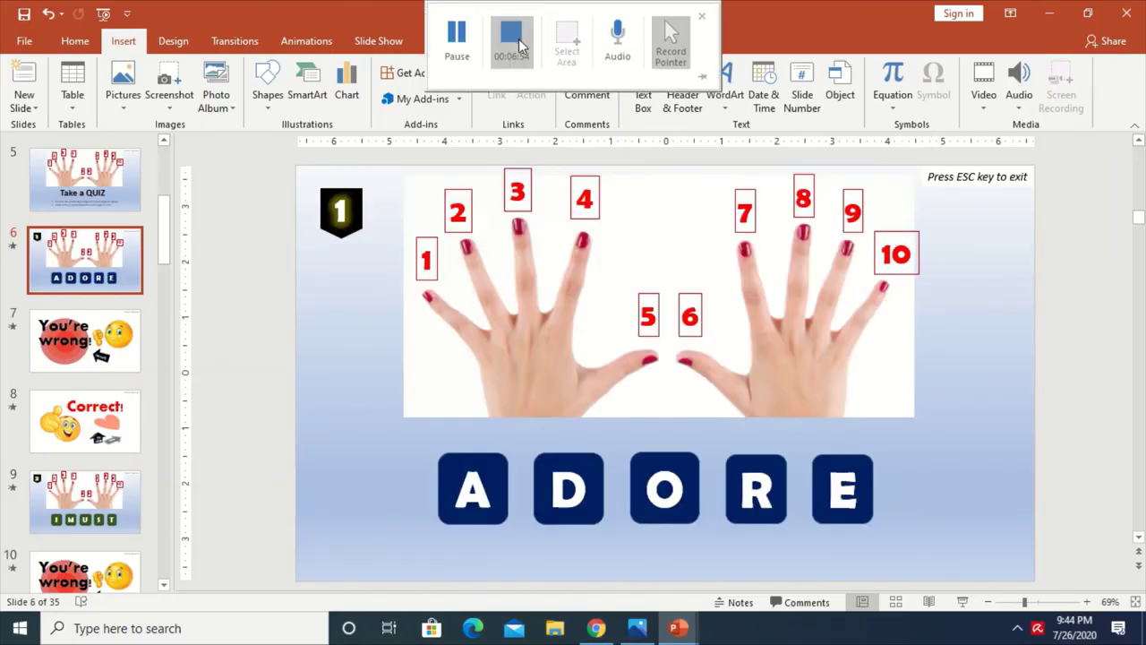
{"action": "left_click", "coordinate": [511, 34]}
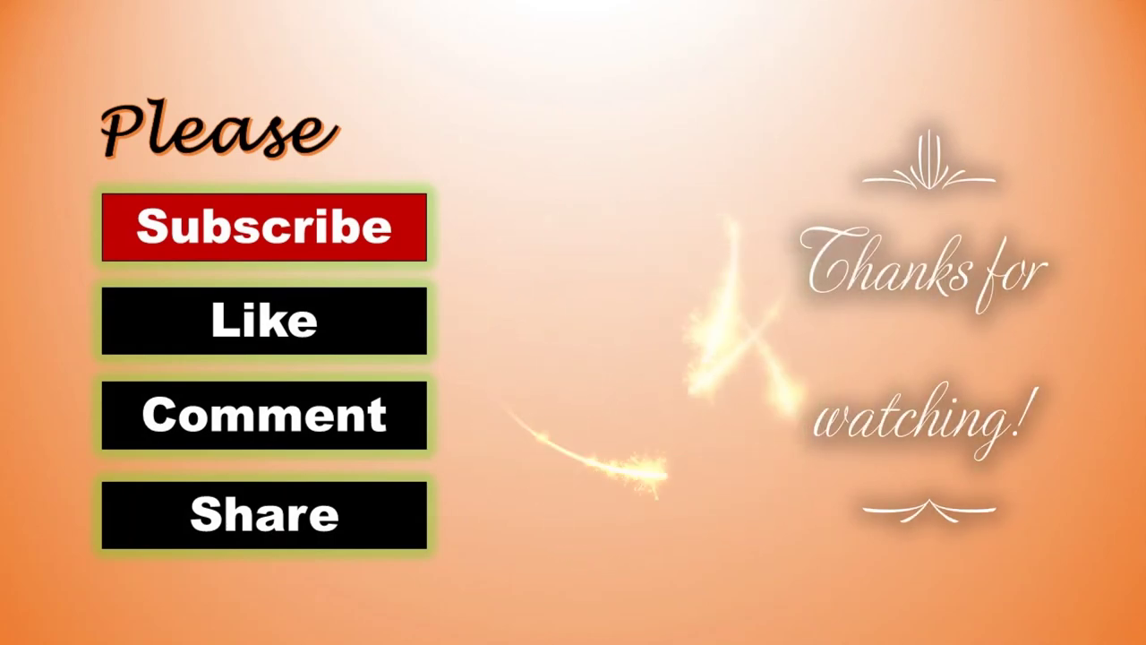